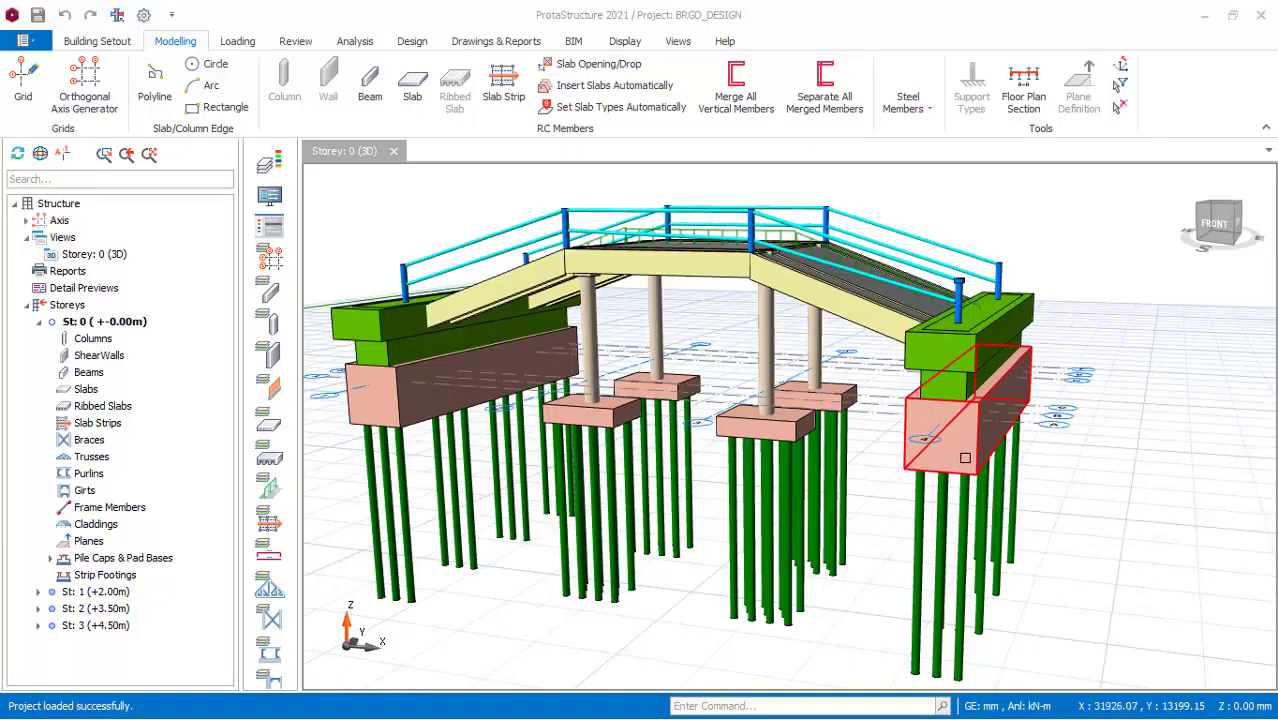
- Examine the finished bridge model in 3D from several angles, including its deck, railings, columns, pile caps and piles
middle_drag(965, 458, 903, 469)
middle_drag(1000, 465, 965, 465)
right_click(966, 467)
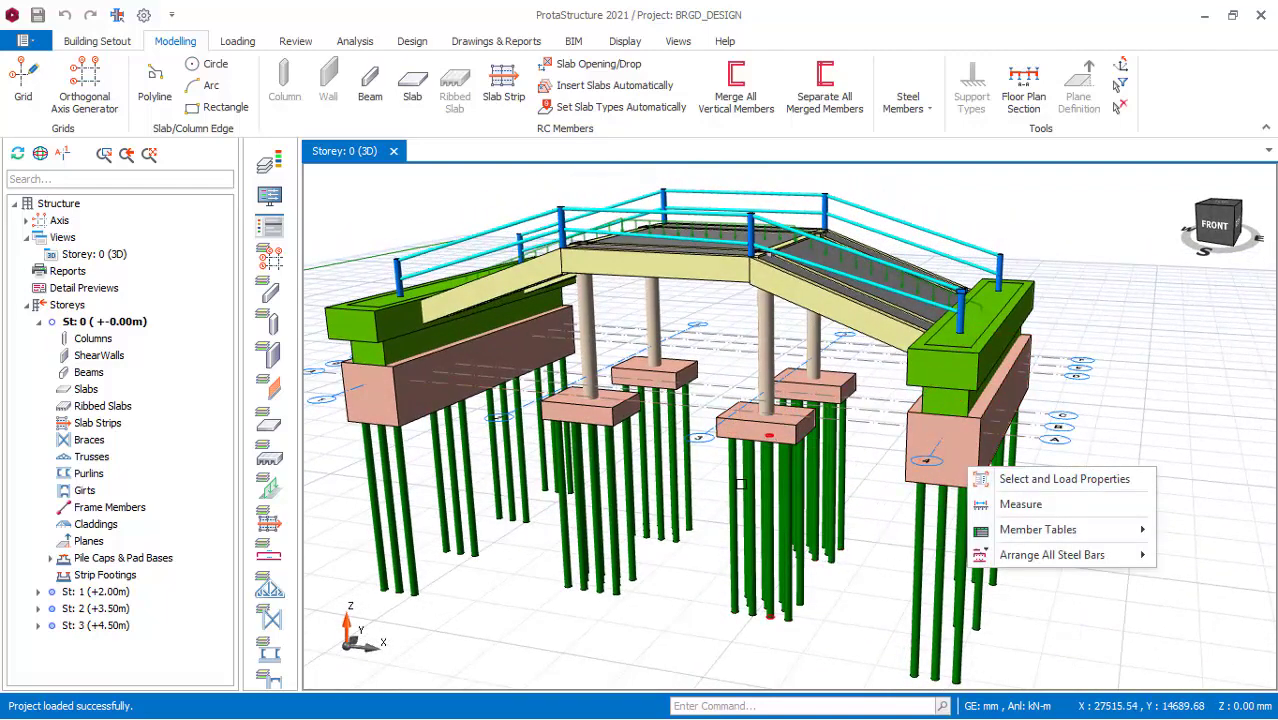
mouse_move(855, 473)
middle_down()
mouse_move(850, 440)
mouse_move(835, 435)
mouse_move(822, 454)
mouse_move(712, 464)
mouse_move(928, 476)
mouse_move(807, 465)
mouse_move(822, 468)
middle_up()
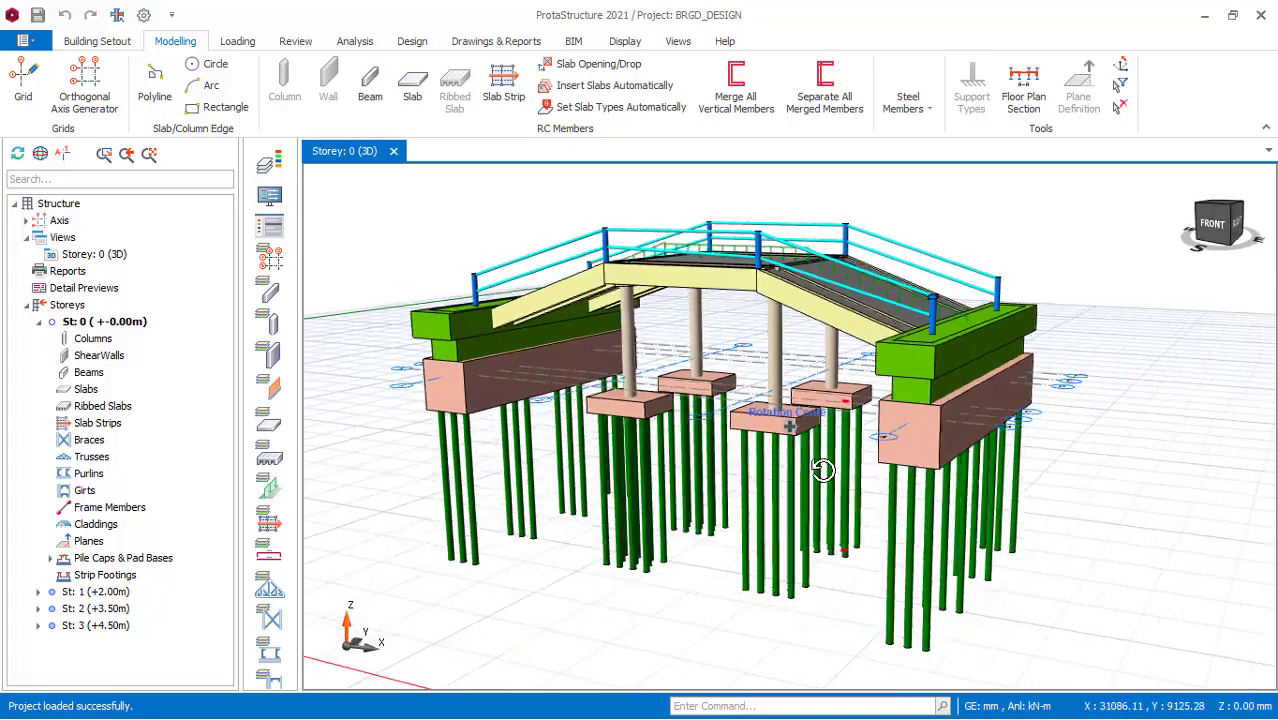
middle_drag(822, 470, 882, 472)
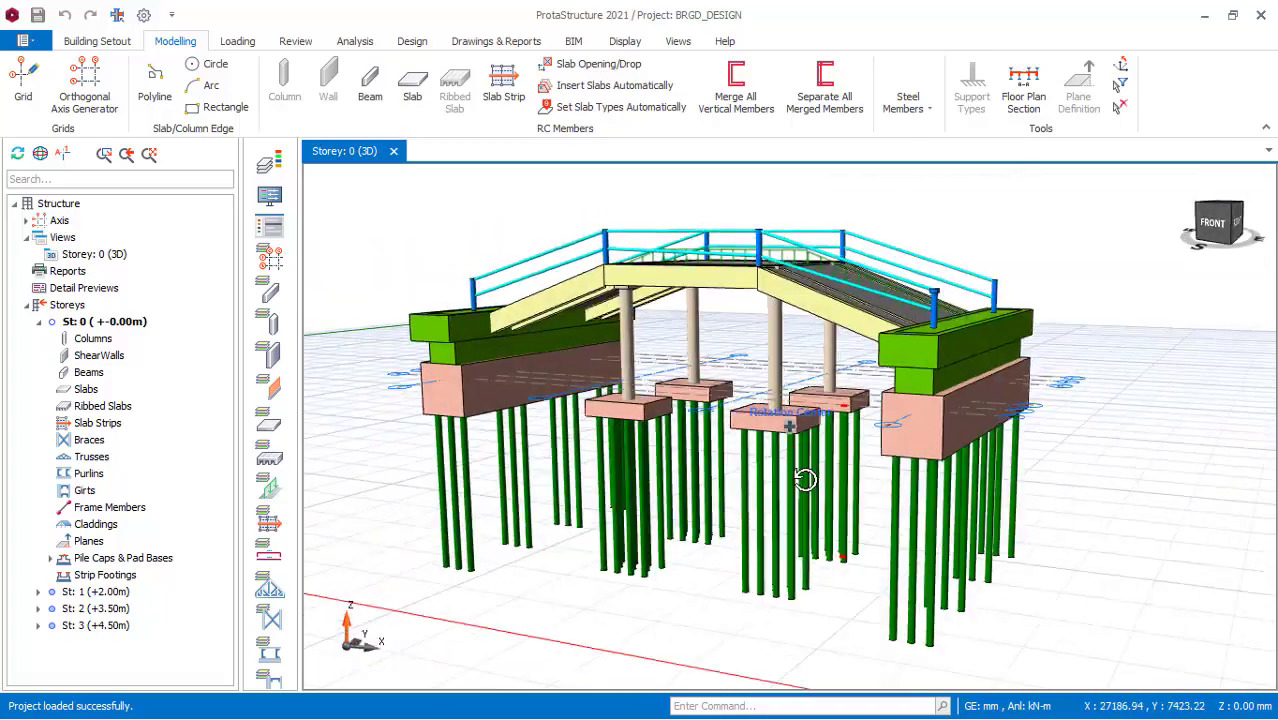
middle_drag(805, 480, 848, 477)
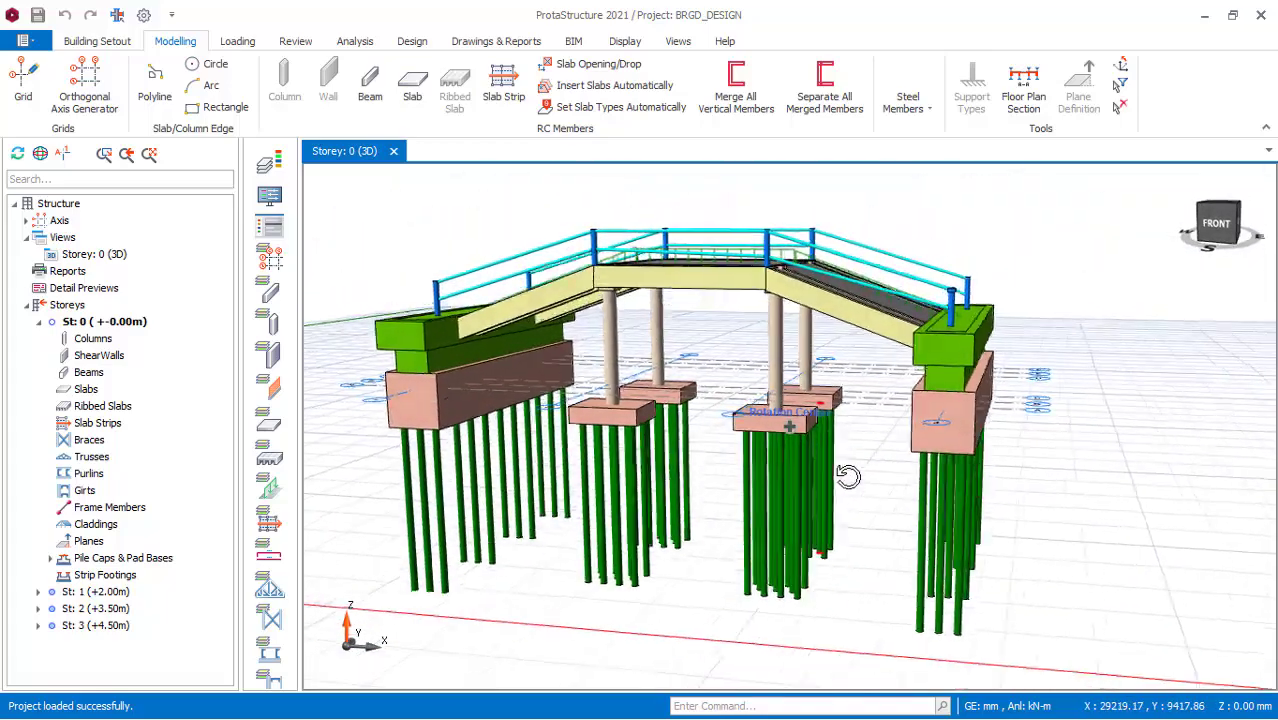
mouse_move(745, 490)
middle_down()
mouse_move(972, 474)
mouse_move(733, 478)
mouse_move(964, 474)
mouse_move(818, 488)
middle_up()
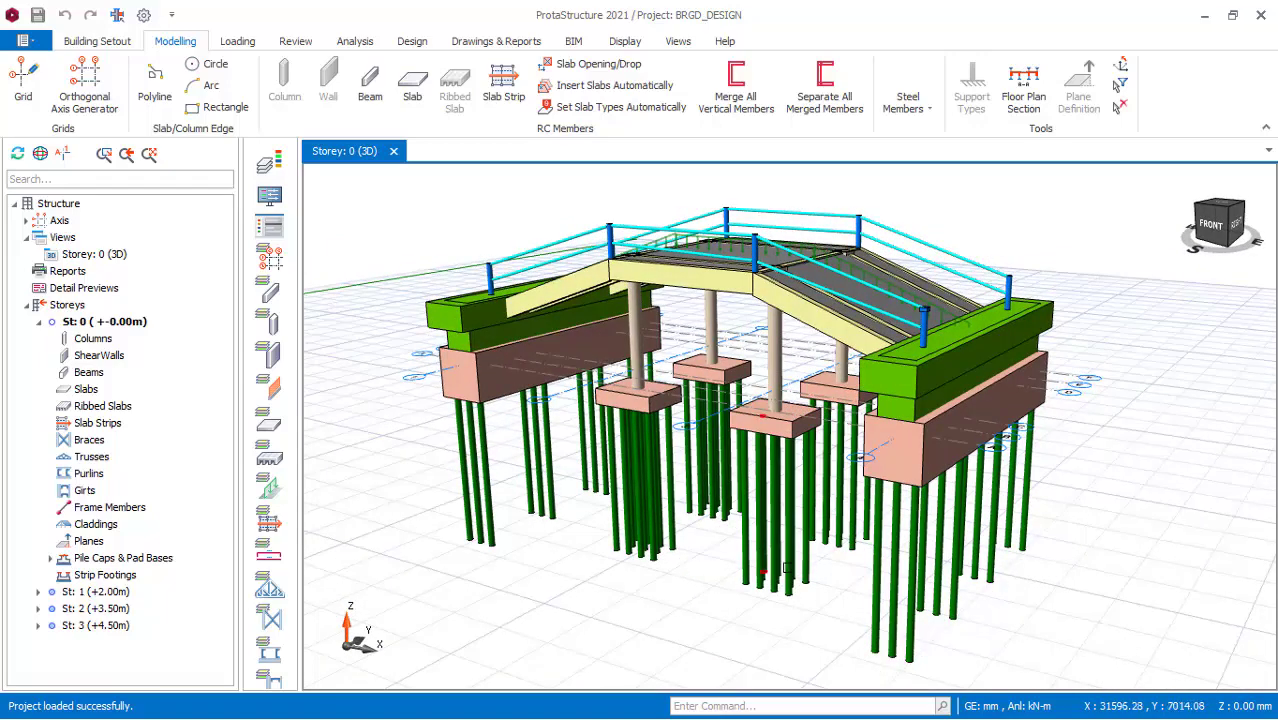
scroll(860, 629, up, 2)
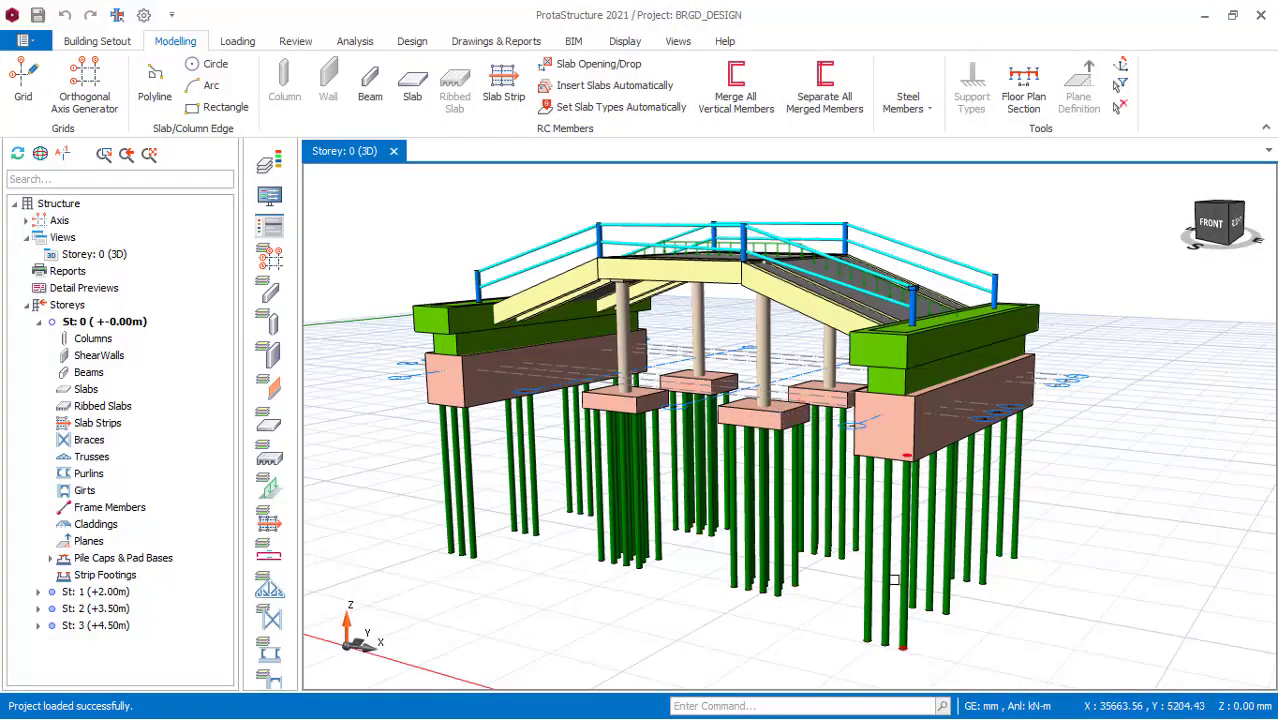
- Create a new project with the code G_DESIGN from the UK (BS8110) template
click(23, 44)
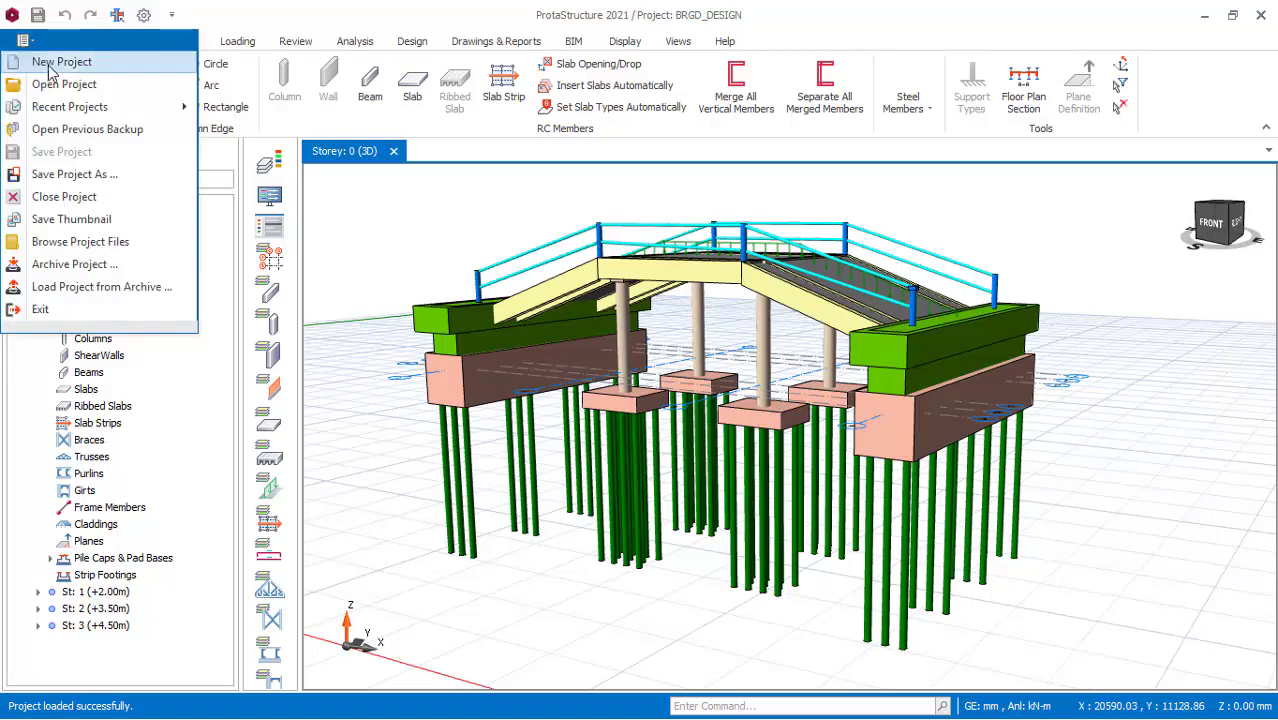
click(52, 61)
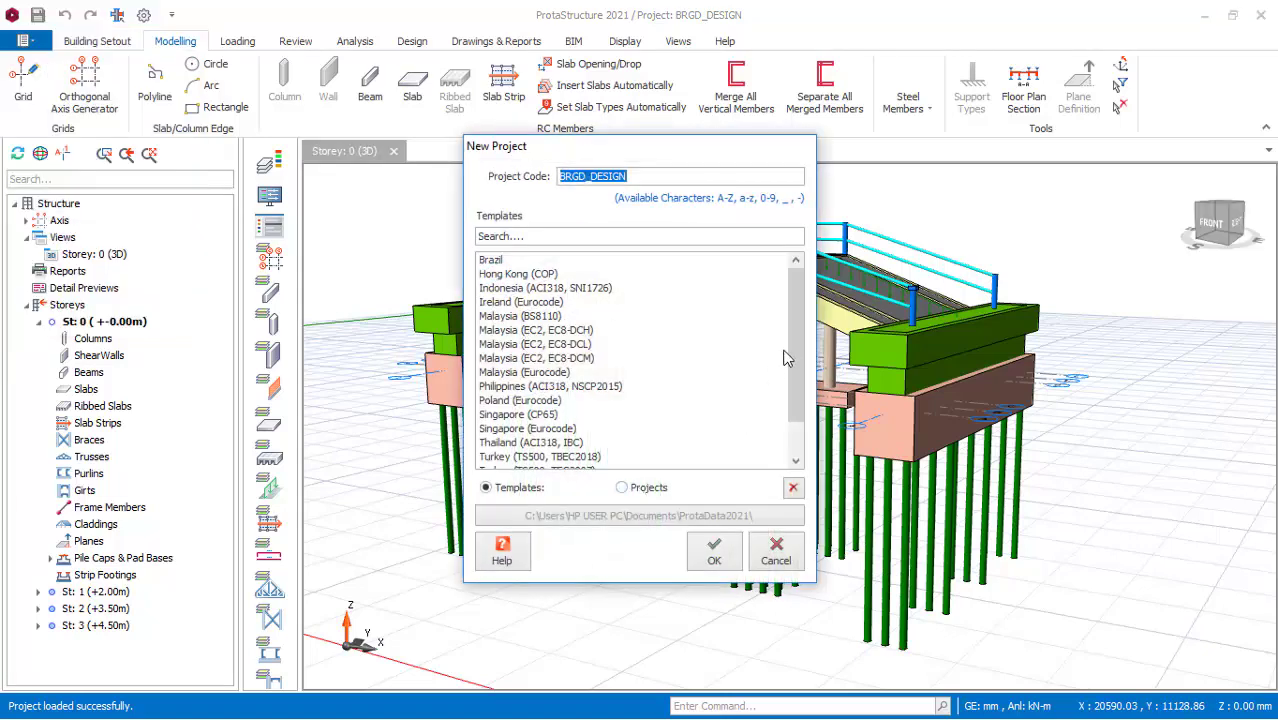
drag(793, 340, 800, 418)
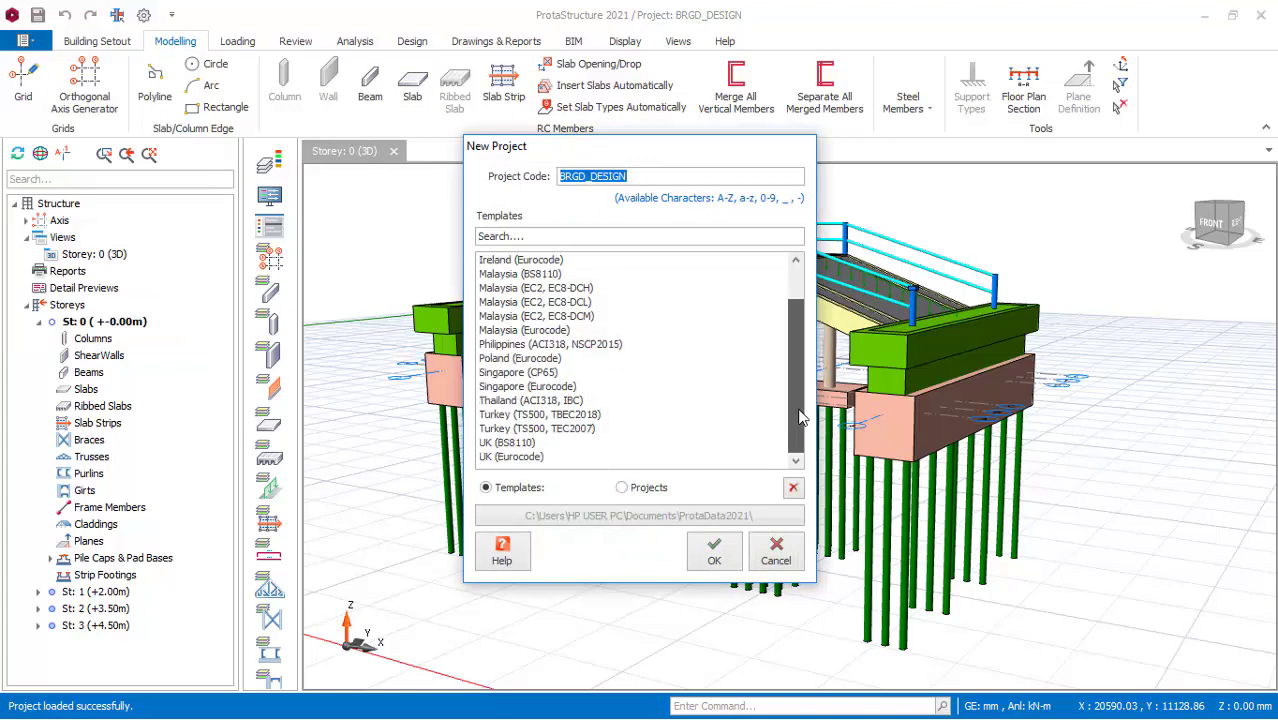
click(497, 443)
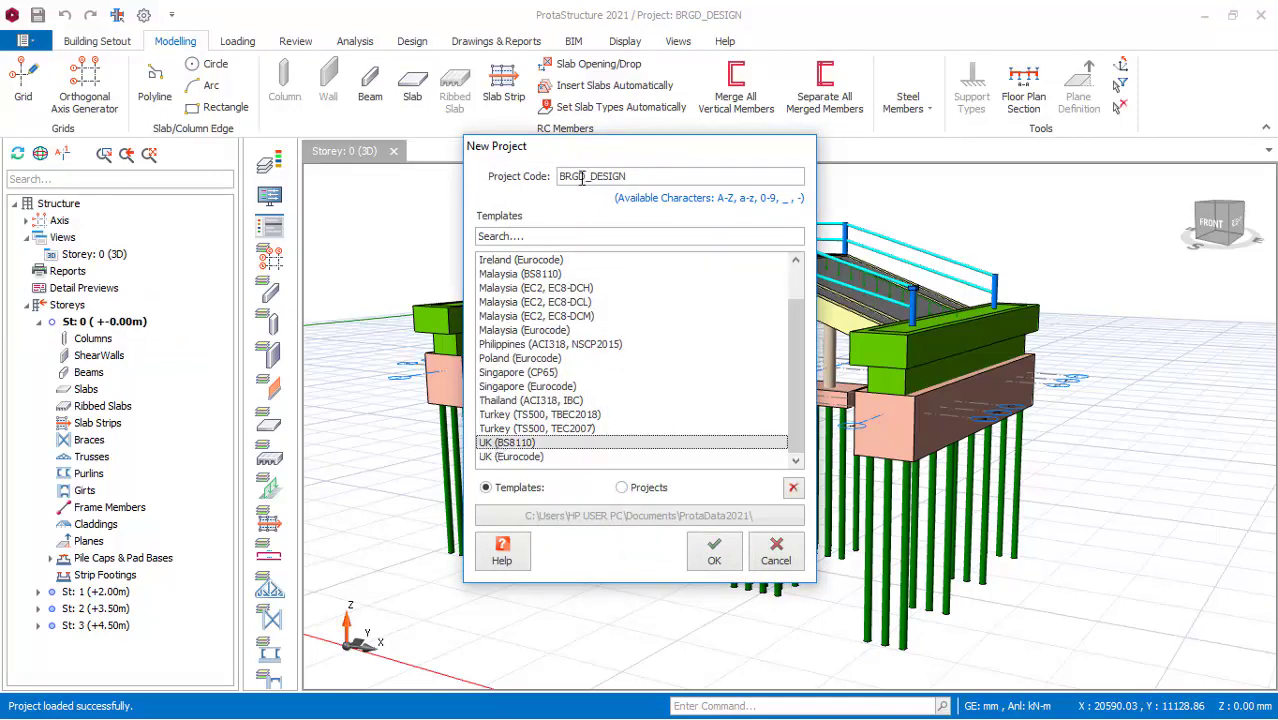
drag(585, 177, 548, 177)
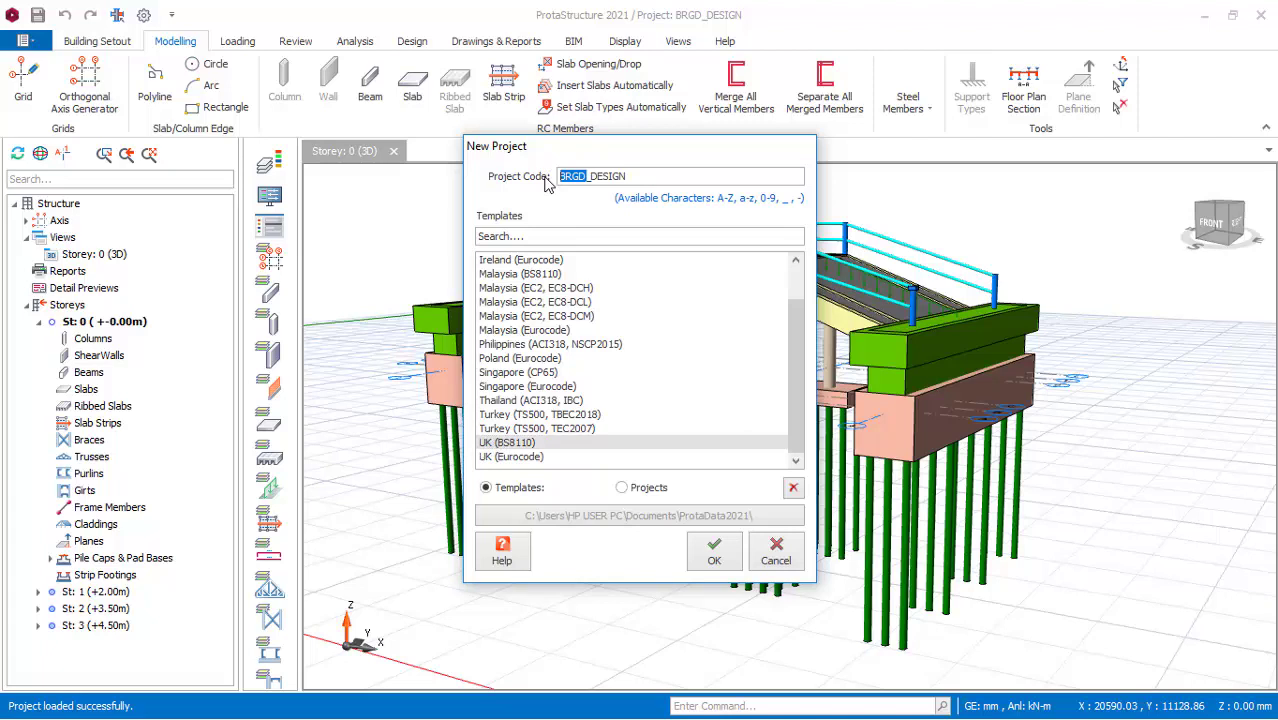
key(BackSpace)
text(G)
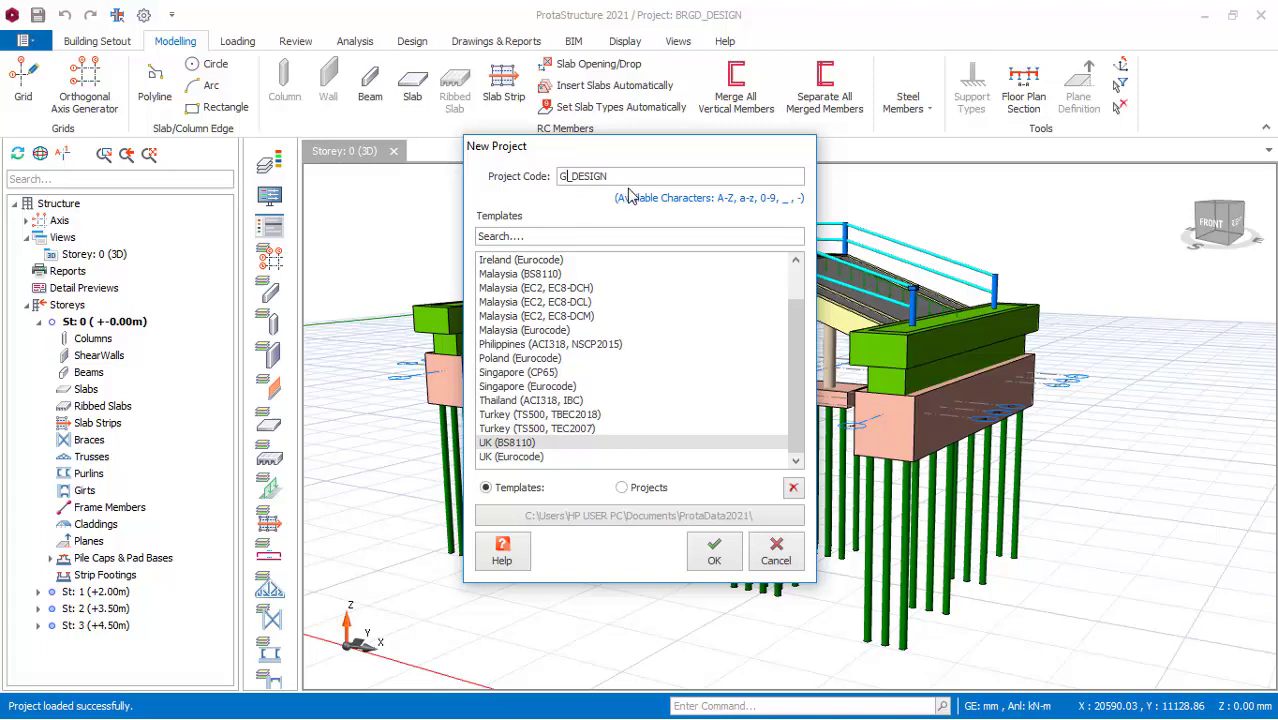
click(714, 555)
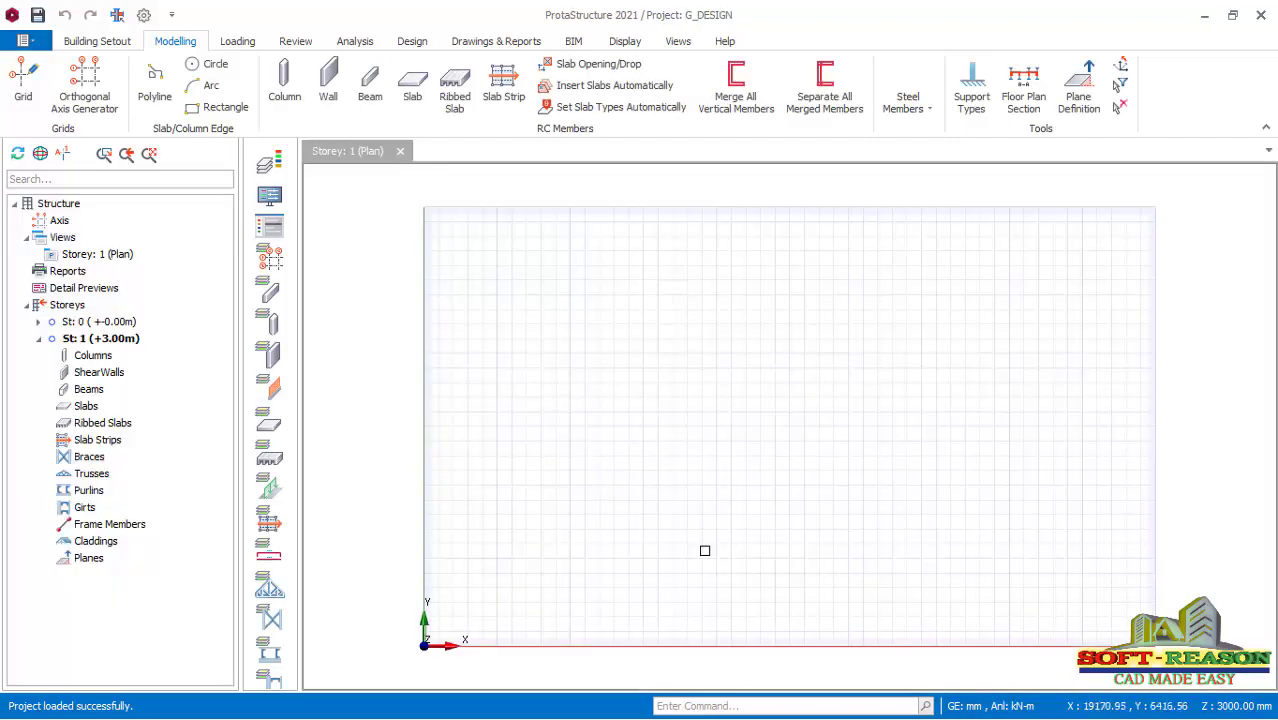
scroll(710, 448, down, 2)
scroll(702, 442, up, 2)
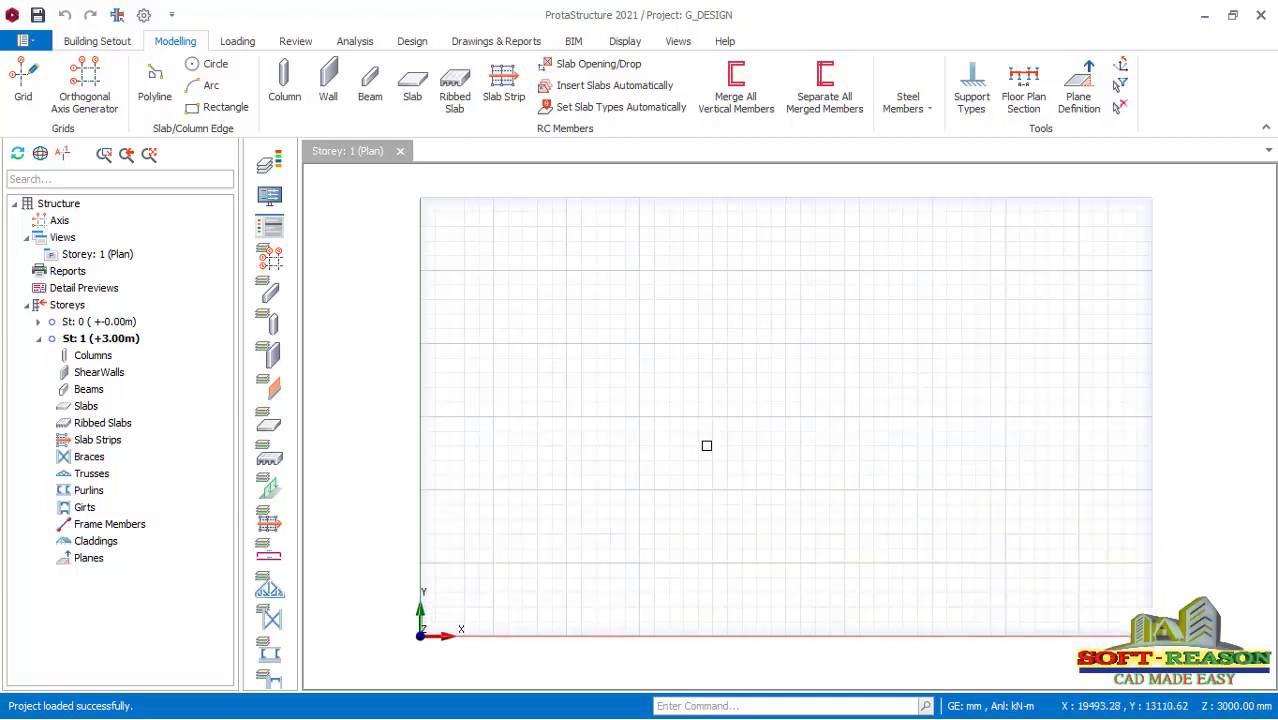
scroll(670, 385, down, 1)
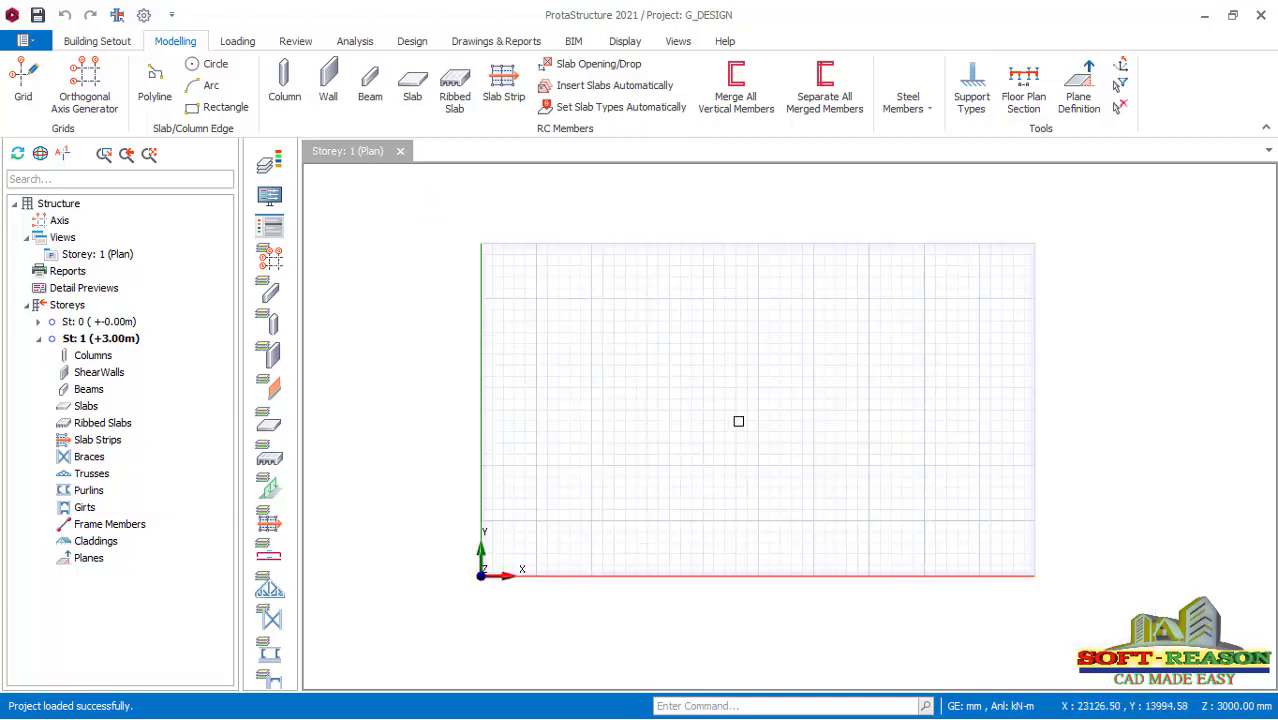
scroll(740, 420, up, 3)
scroll(750, 432, down, 1)
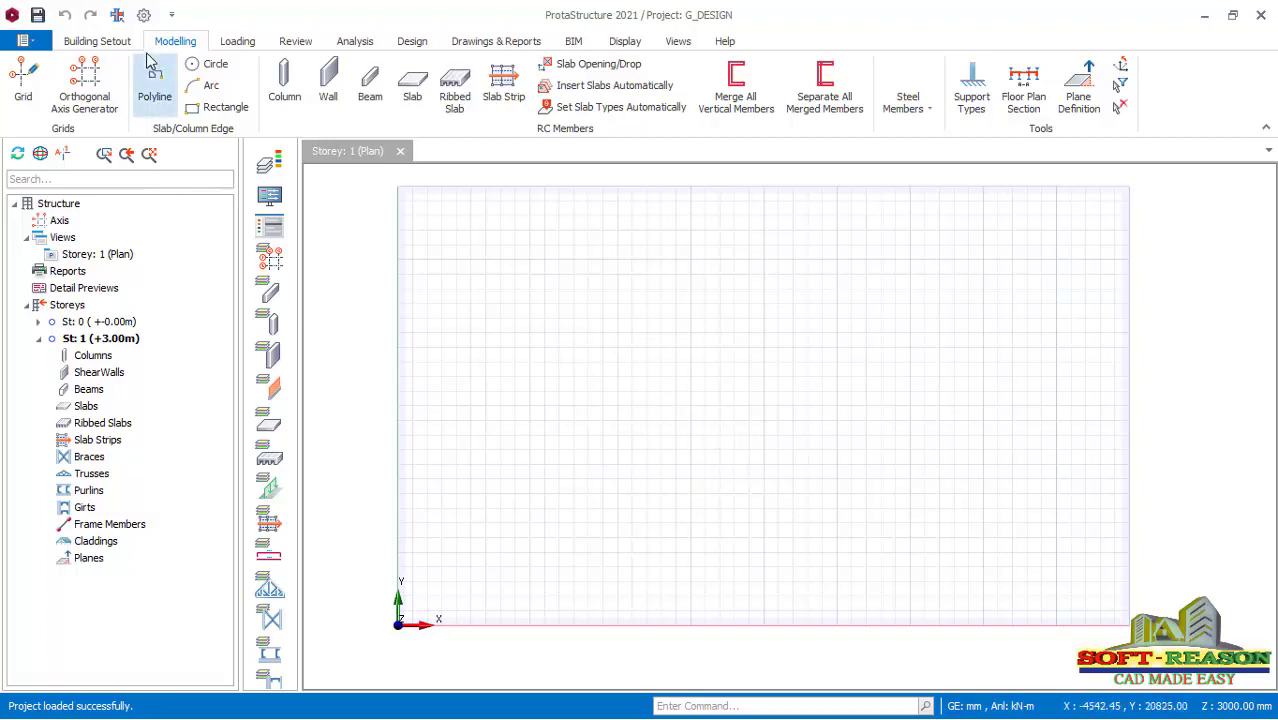
- Generate an orthogonal axis grid at about x 20119, y 19224 mm with Dir-1 spacings 1000,1000,4000*1,1000,1000 and Dir-2 spacings 5000*3
click(87, 103)
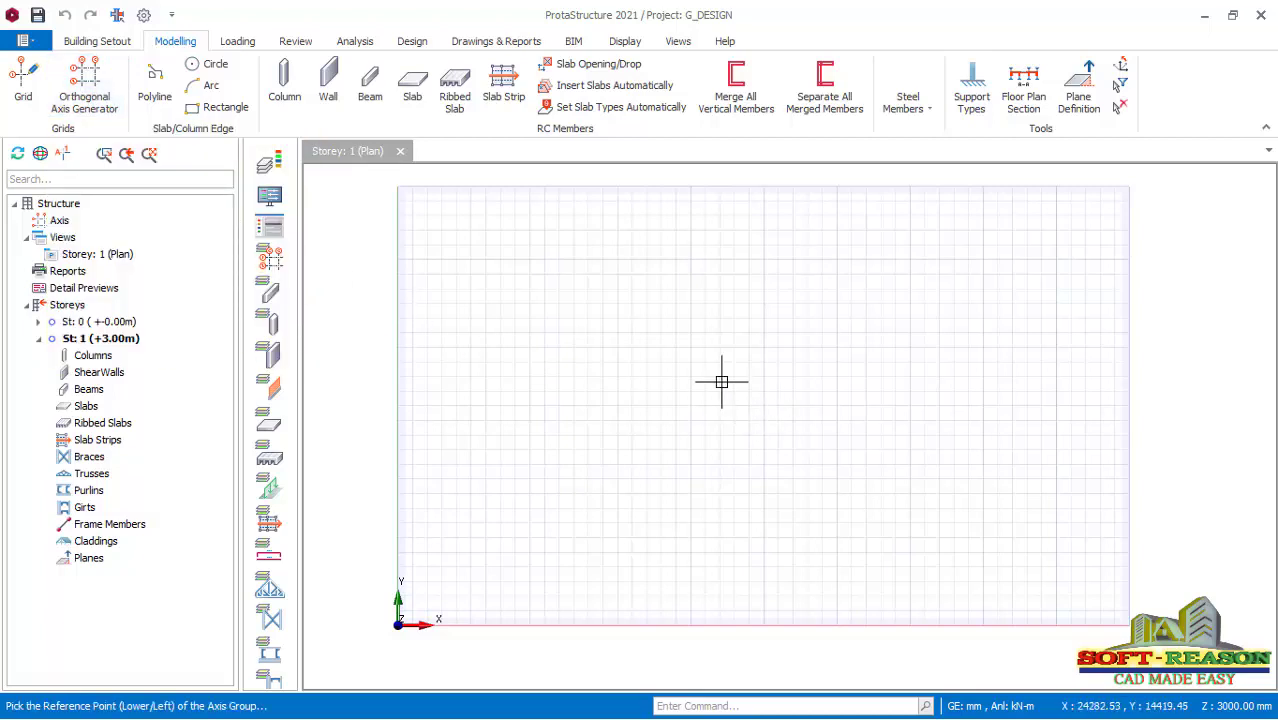
click(691, 345)
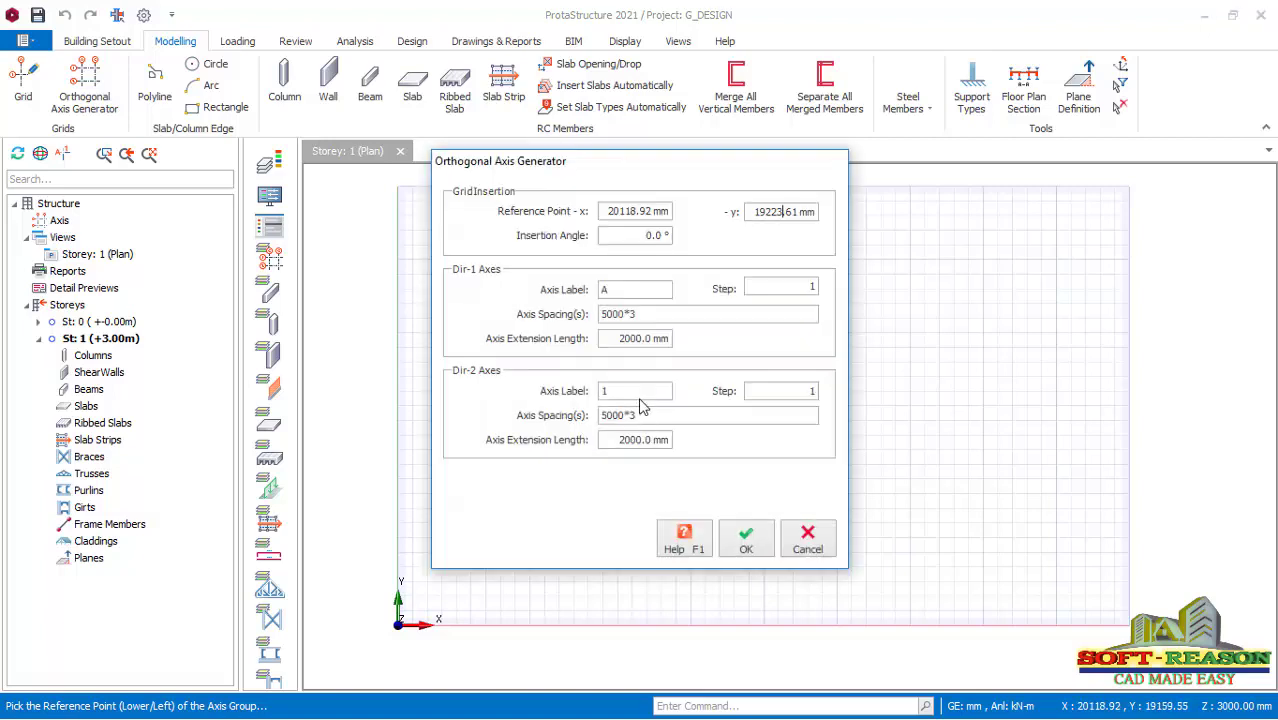
click(603, 317)
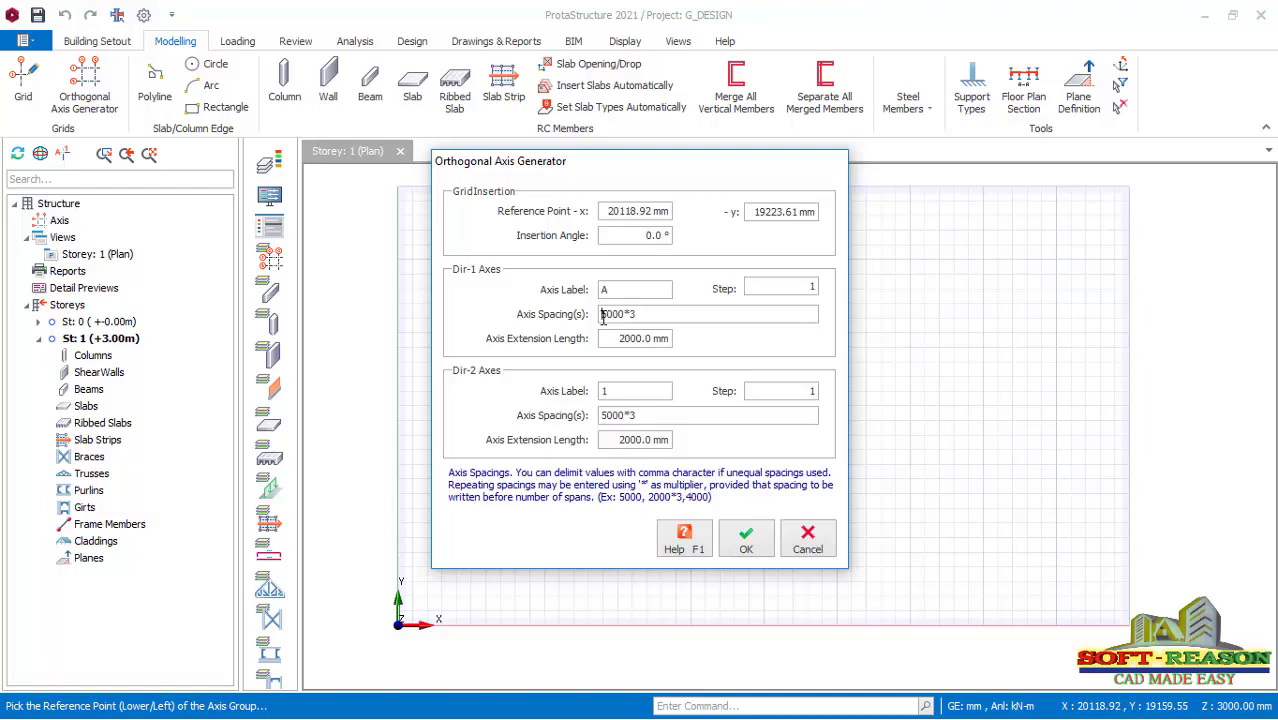
text(1000,1000,)
drag(658, 314, 655, 314)
double_click(688, 316)
drag(689, 316, 683, 316)
text(1,1000,1000)
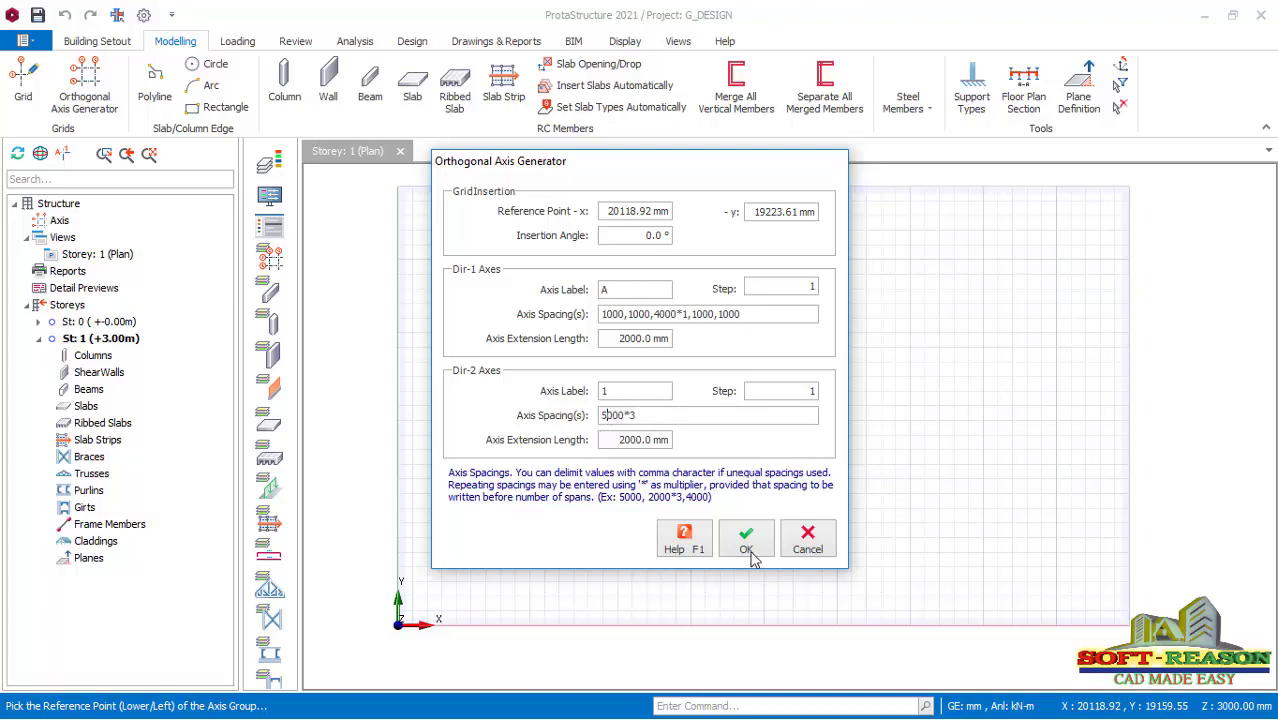
key(Return)
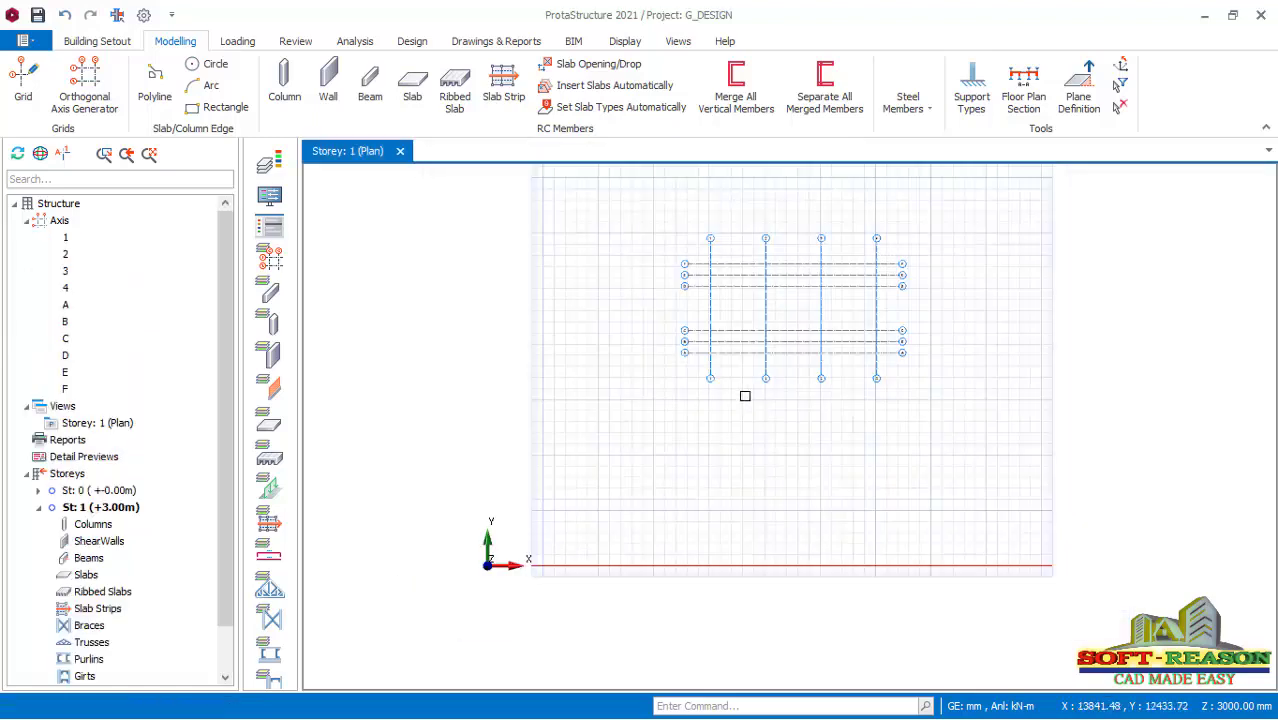
- Set up a wall 1000 mm wide, centred on its axis, with 500 mm extensions at both the I and J ends
scroll(818, 357, up, 1)
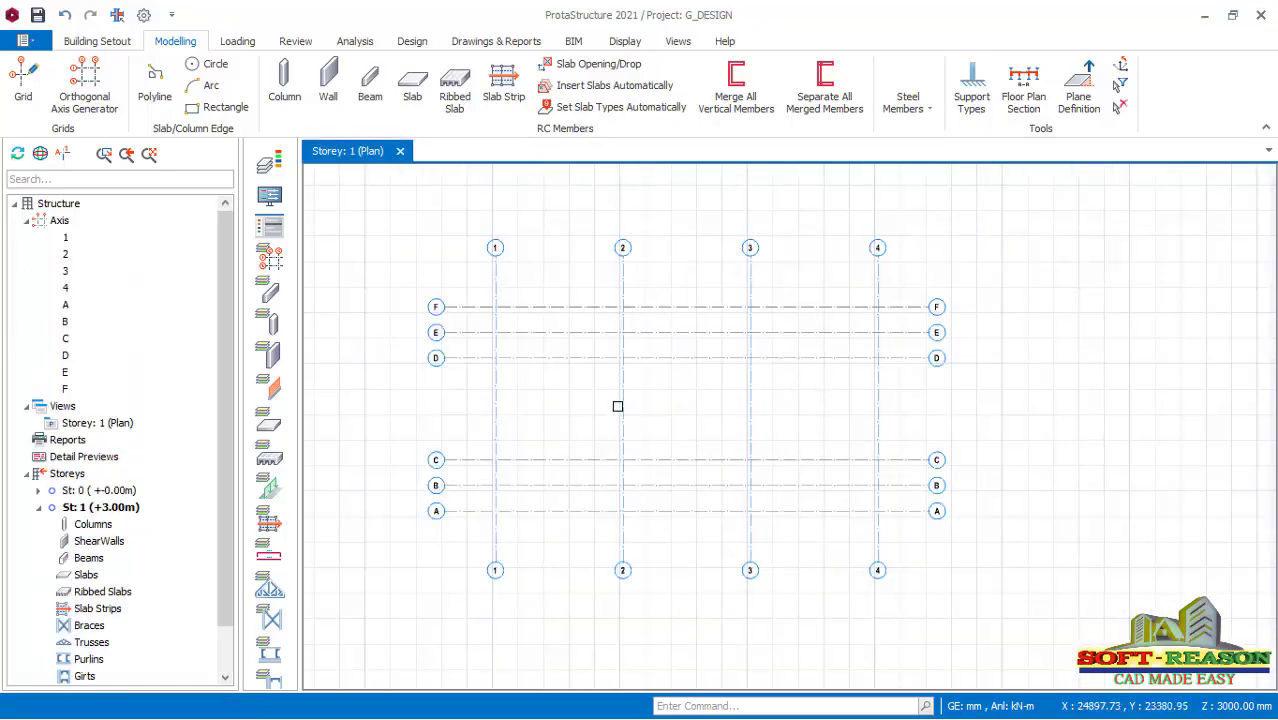
scroll(685, 369, down, 1)
scroll(599, 442, down, 1)
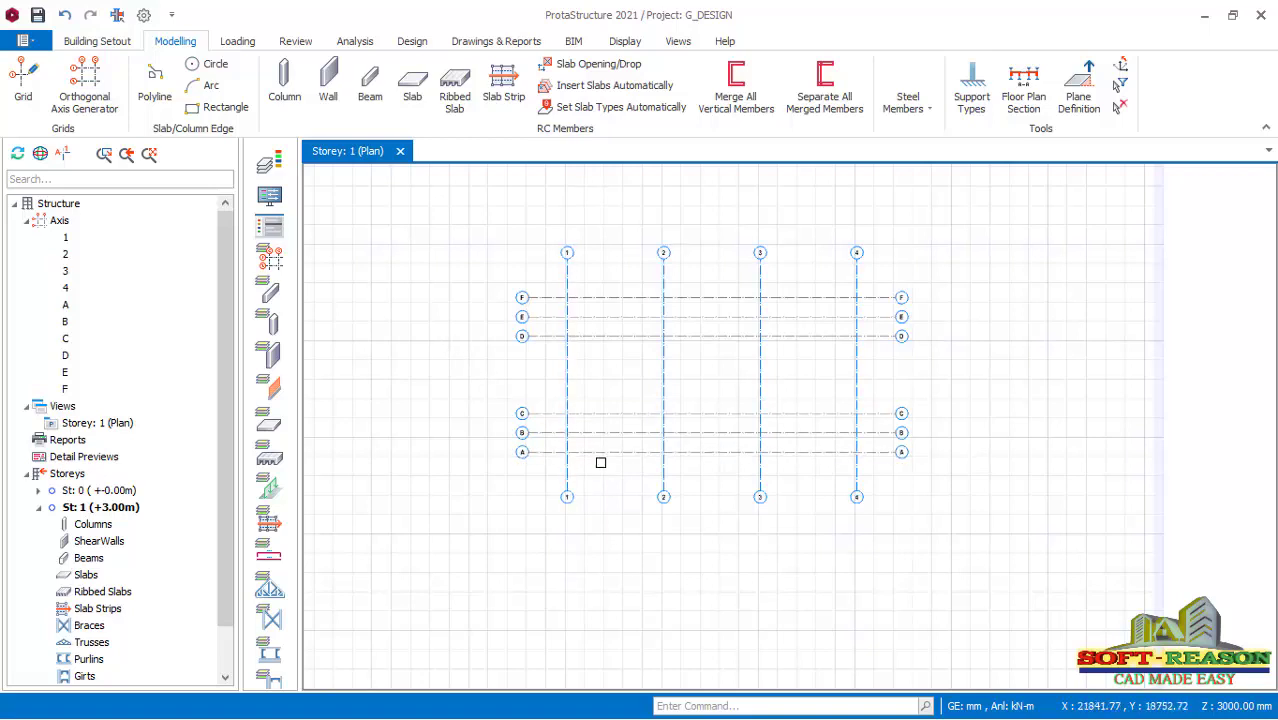
click(327, 83)
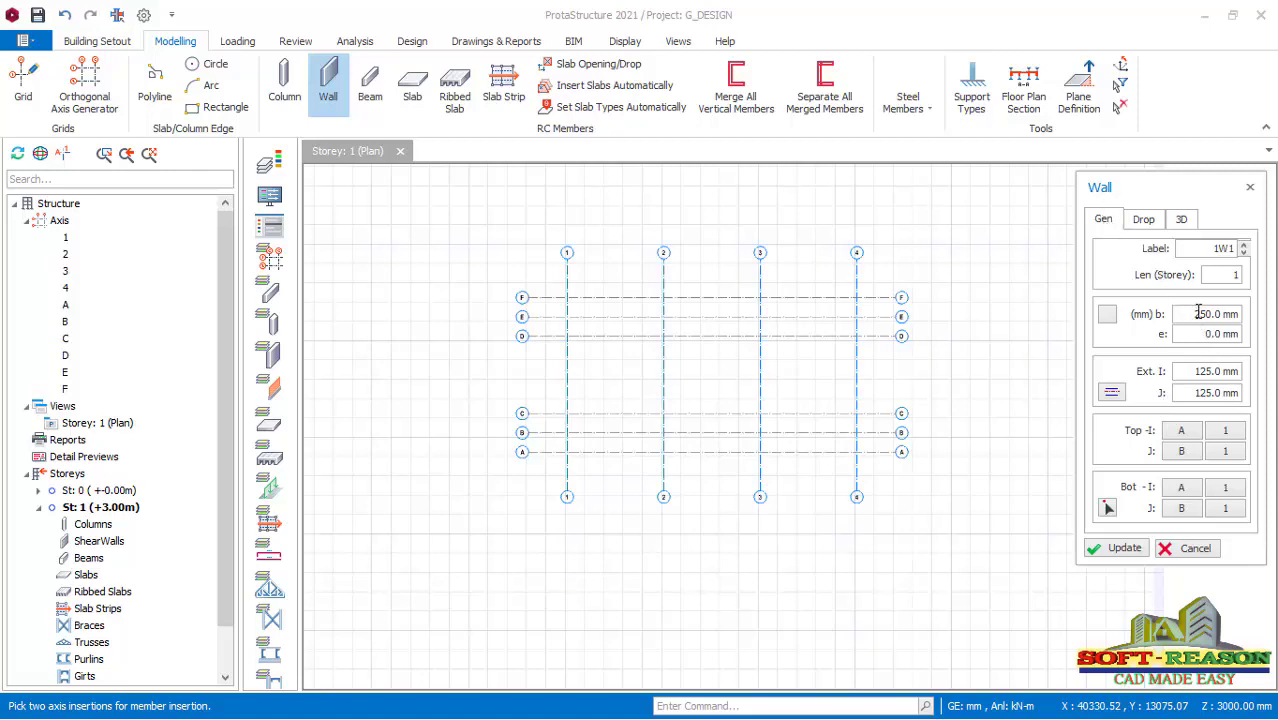
drag(1197, 313, 1231, 318)
text(100.0 m)
click(1111, 396)
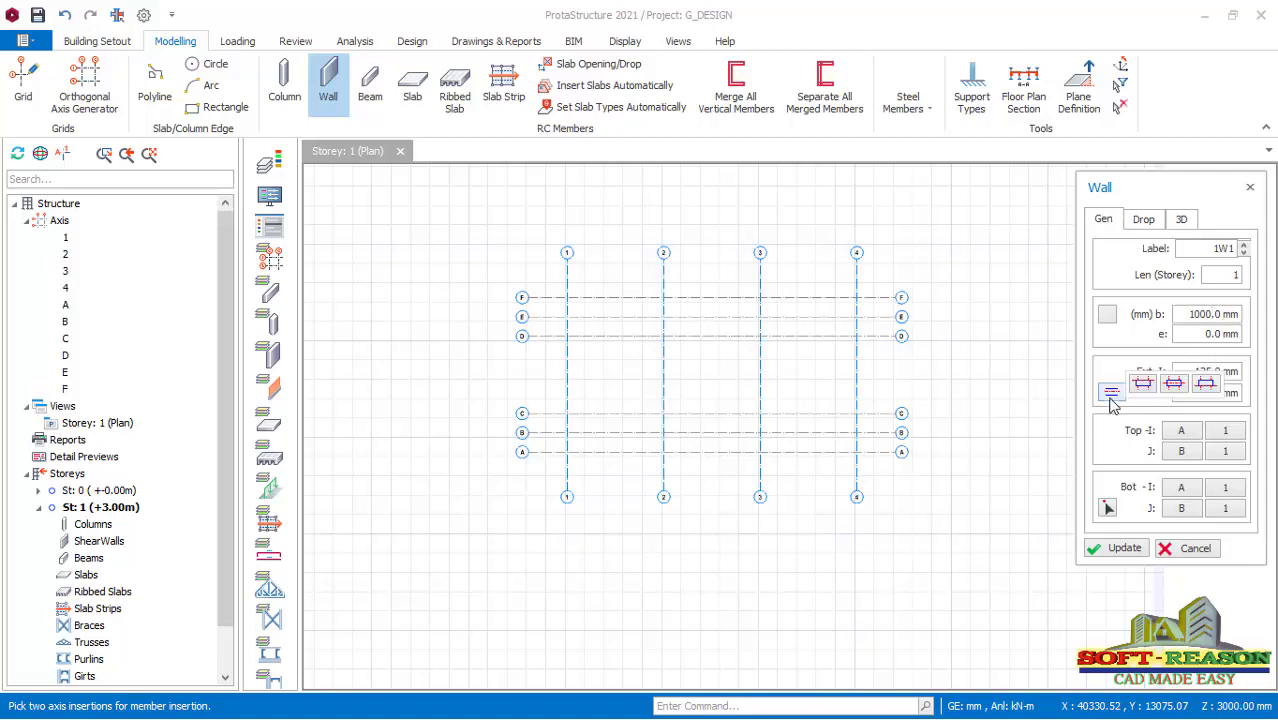
click(1177, 387)
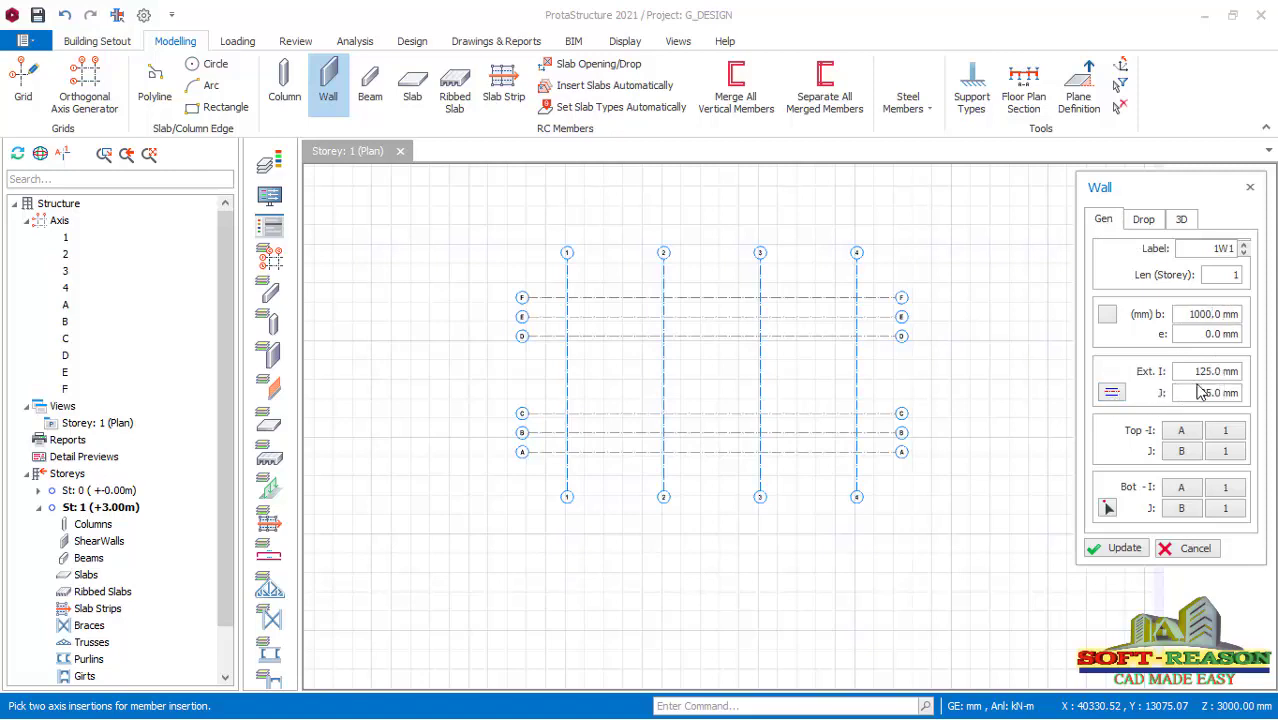
double_click(1201, 375)
text(500)
double_click(1210, 395)
text(5)
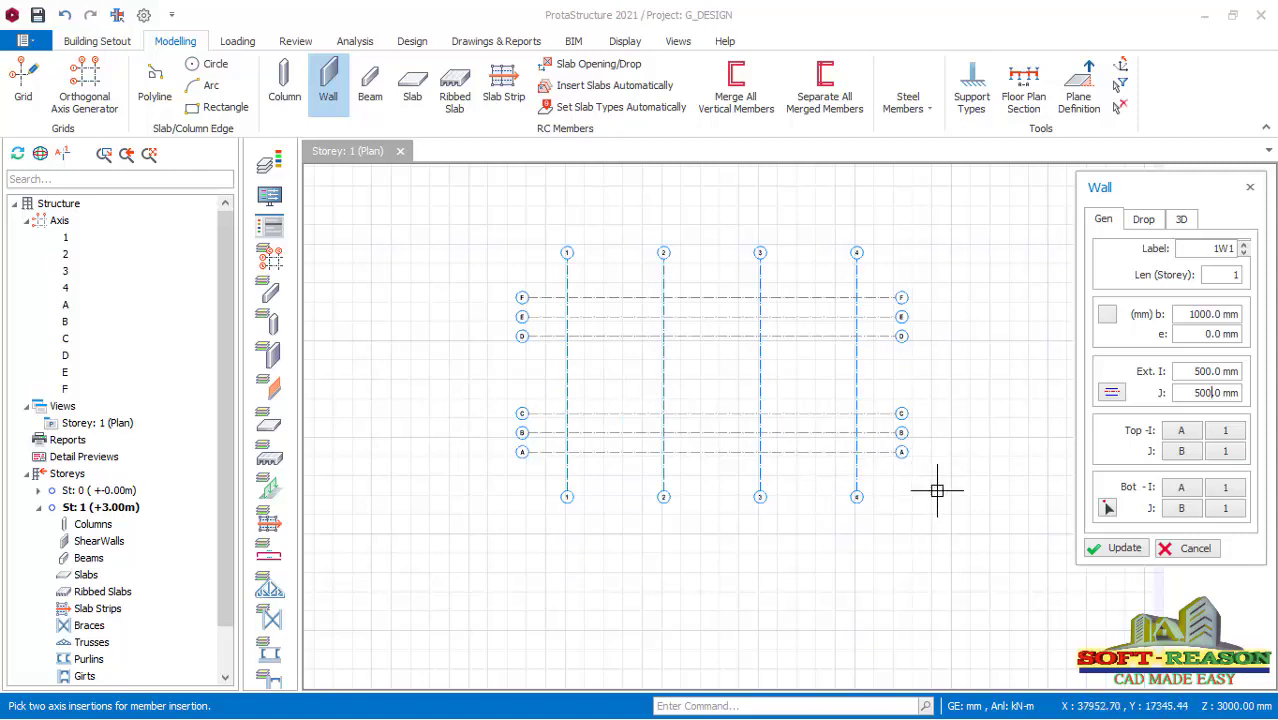
- Insert walls along axis 1 and axis 4, each running from axis F to axis A, and finish the wall command
click(565, 298)
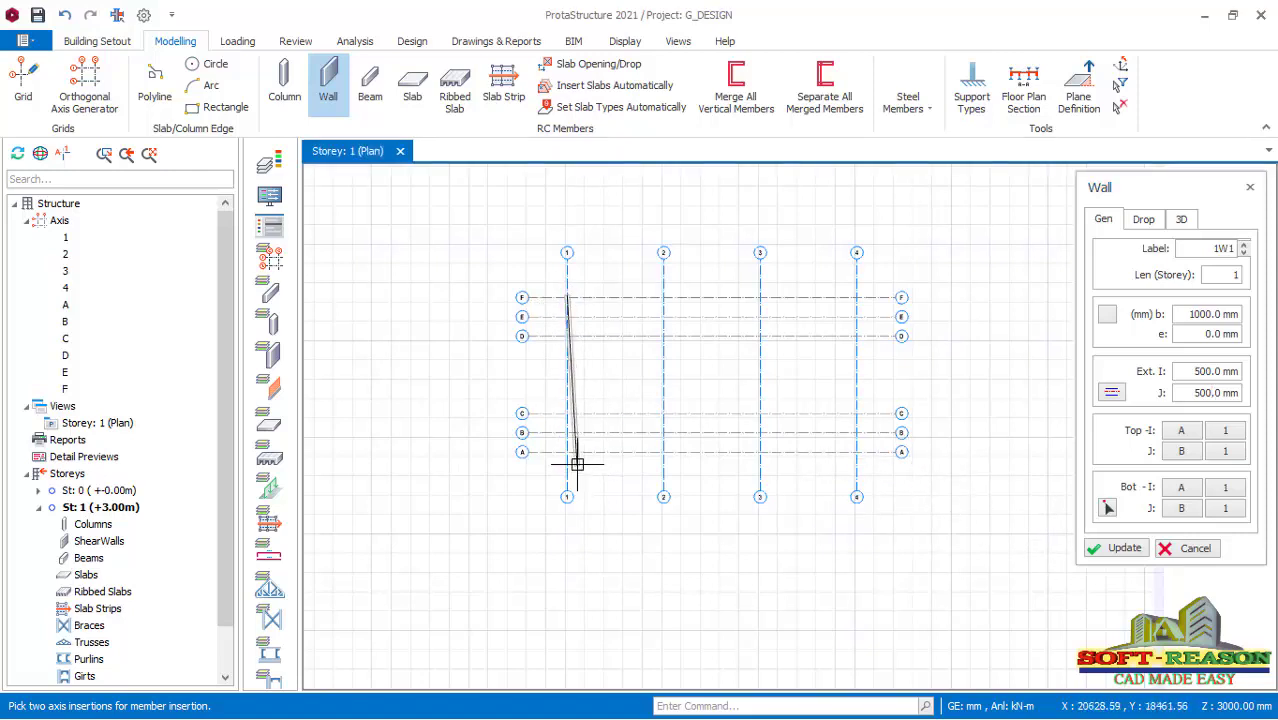
click(568, 455)
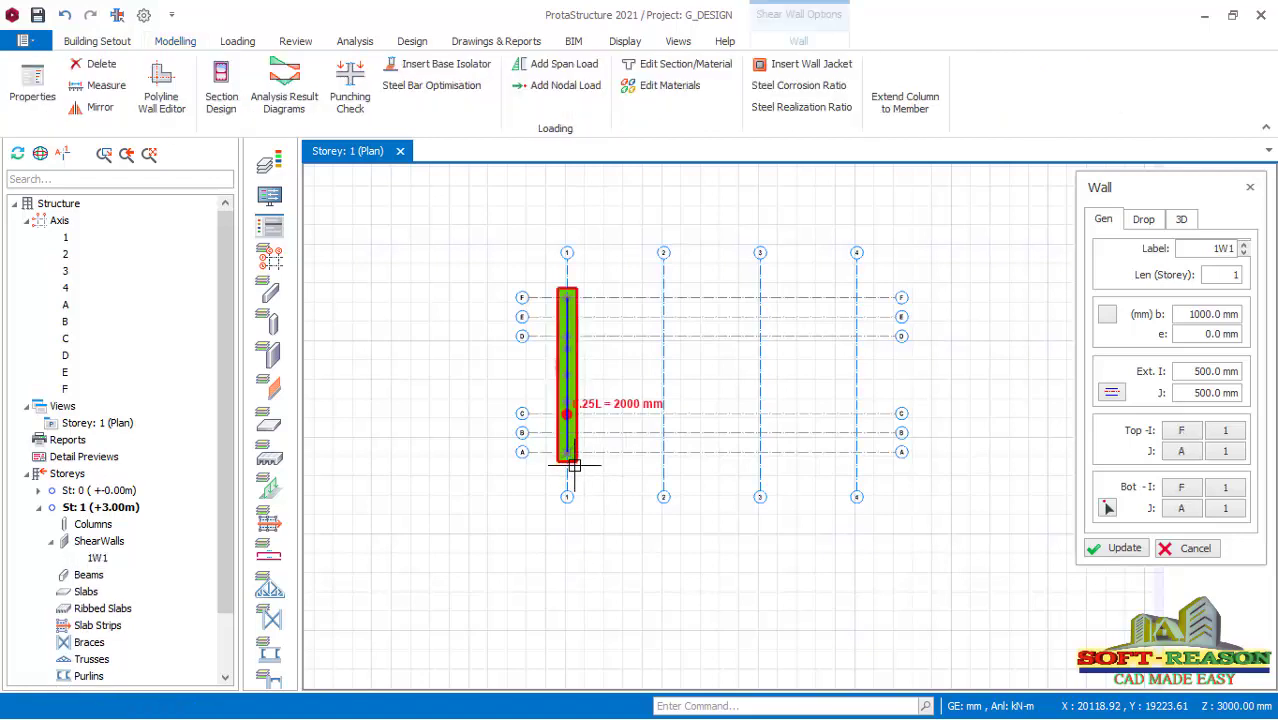
click(856, 297)
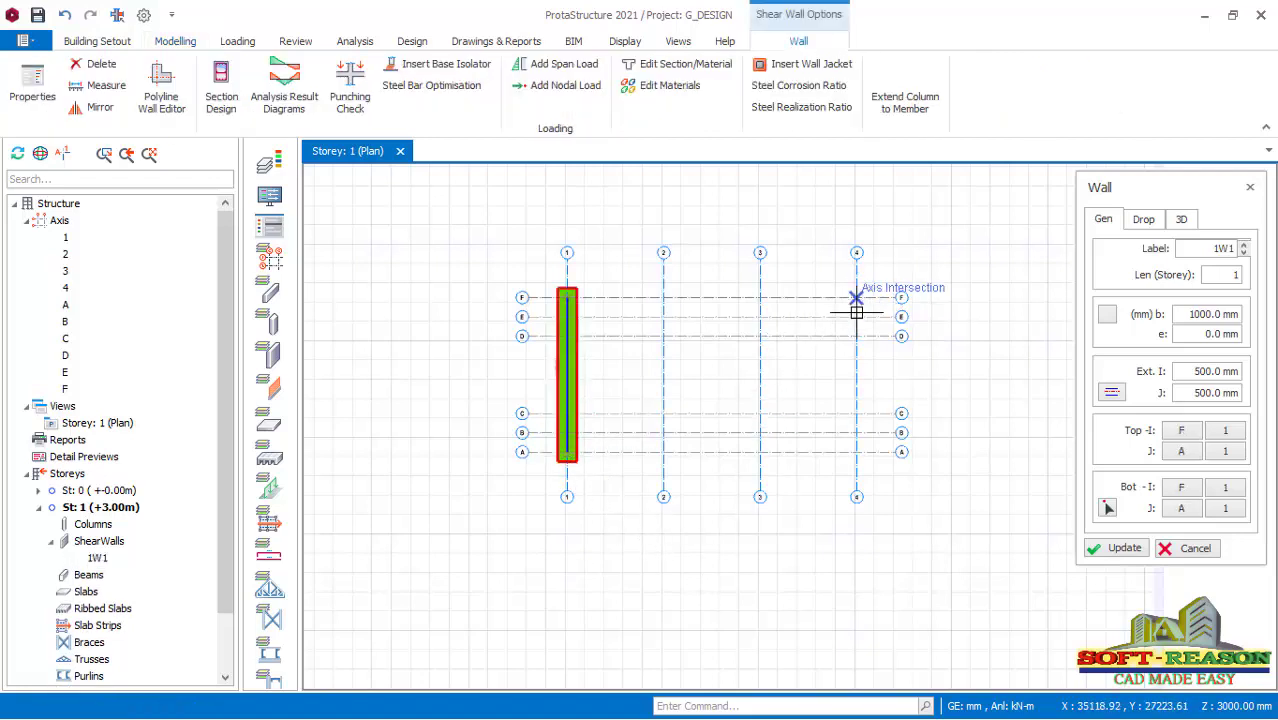
click(856, 451)
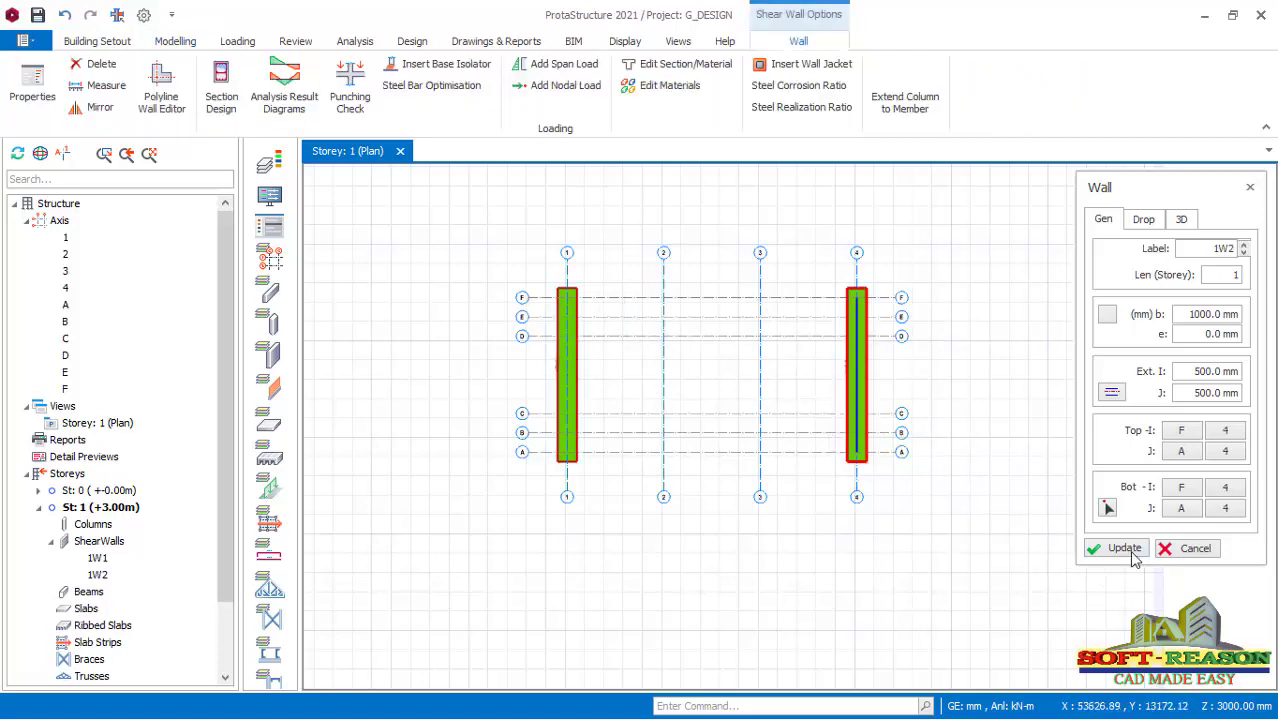
click(1204, 552)
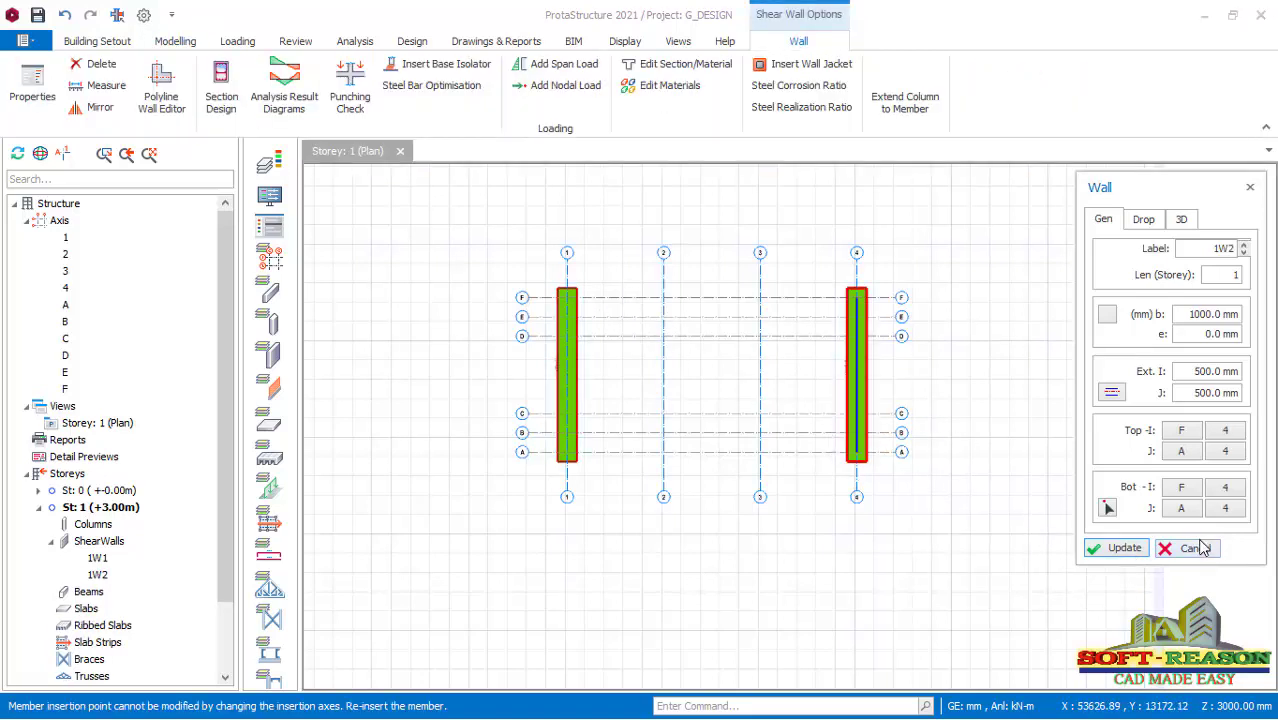
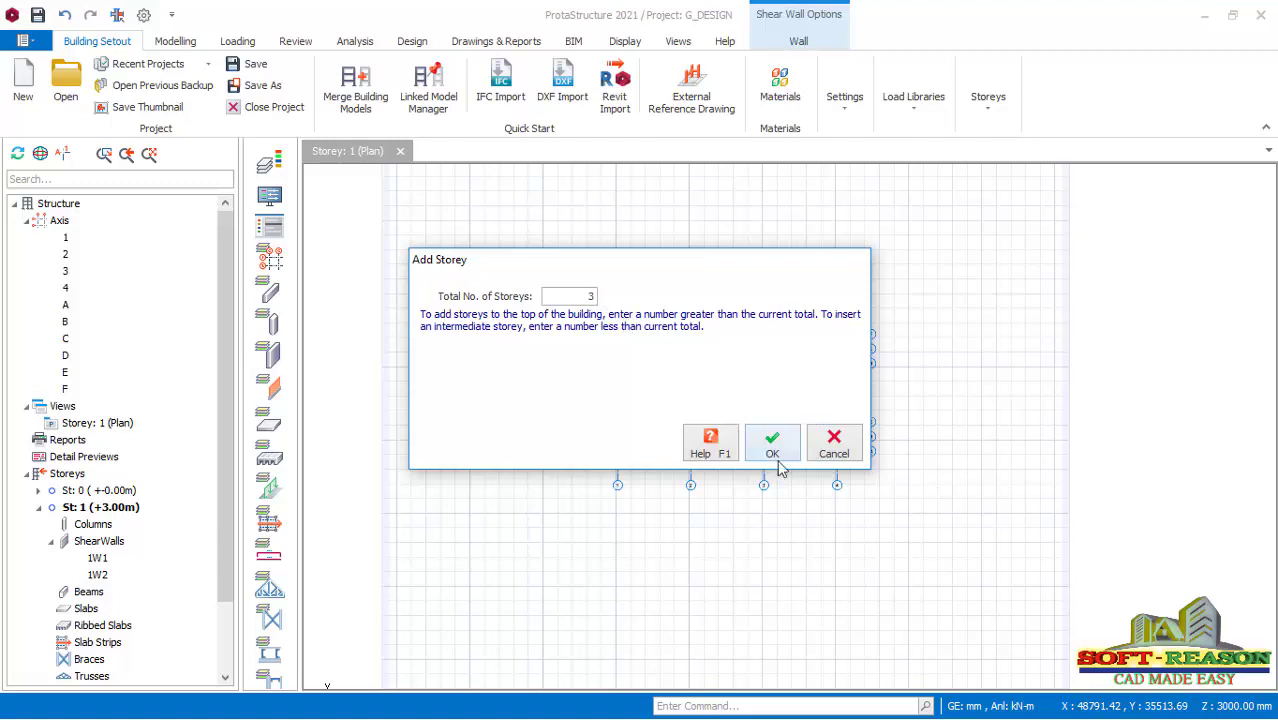
- Add storeys to give the building a total of 3, accepting that the operation cannot be undone
click(790, 452)
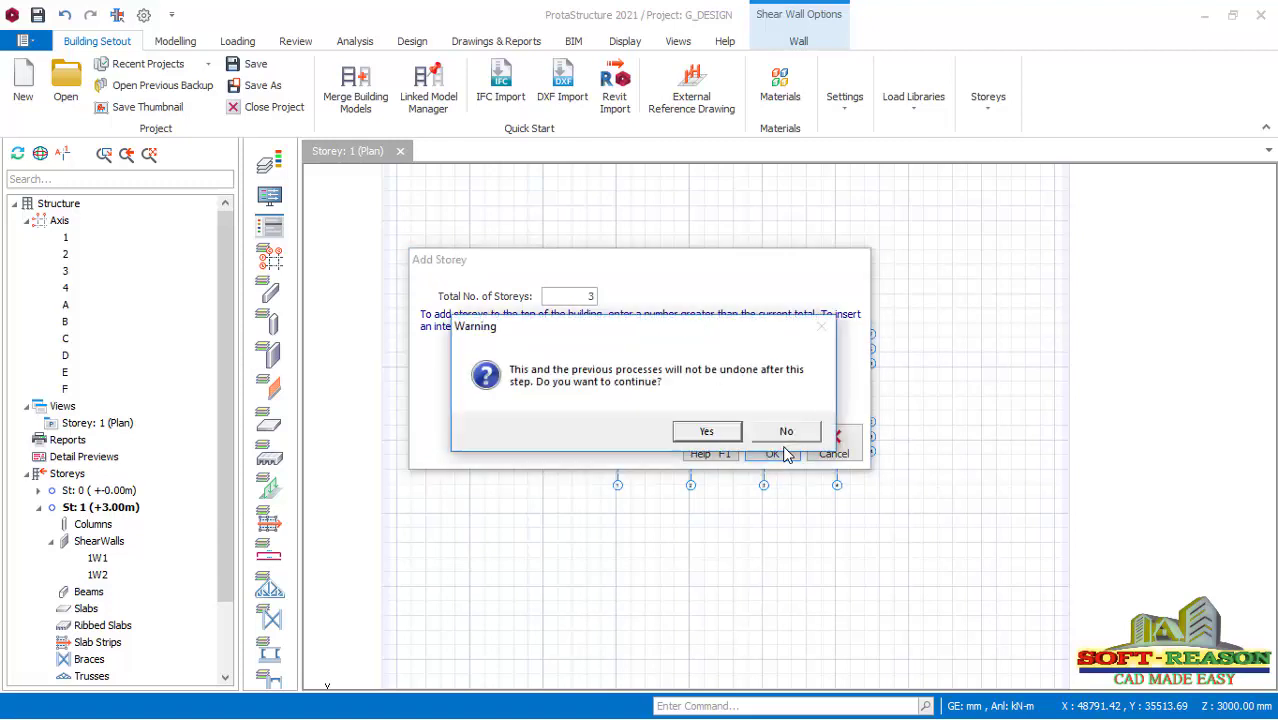
click(730, 433)
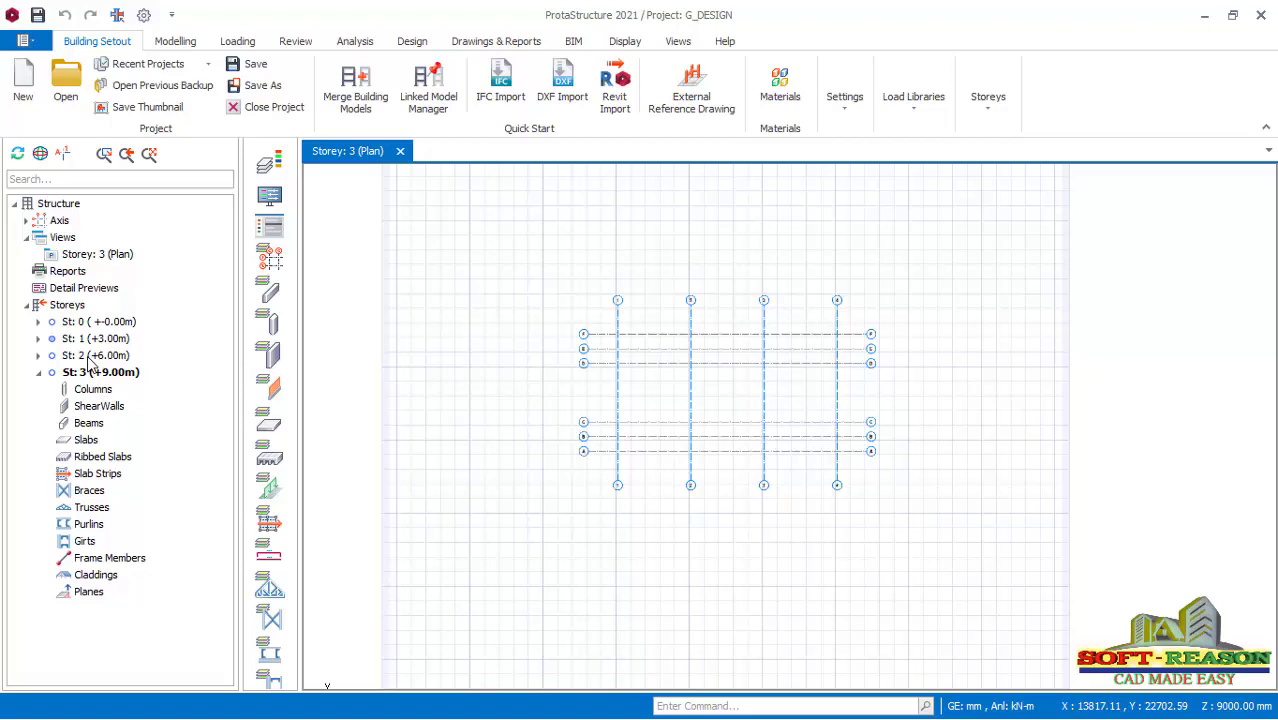
- Edit the storey heights: 2000 mm for storey 1, 1500 mm for storey 2 and 1000 mm for storey 3
click(999, 113)
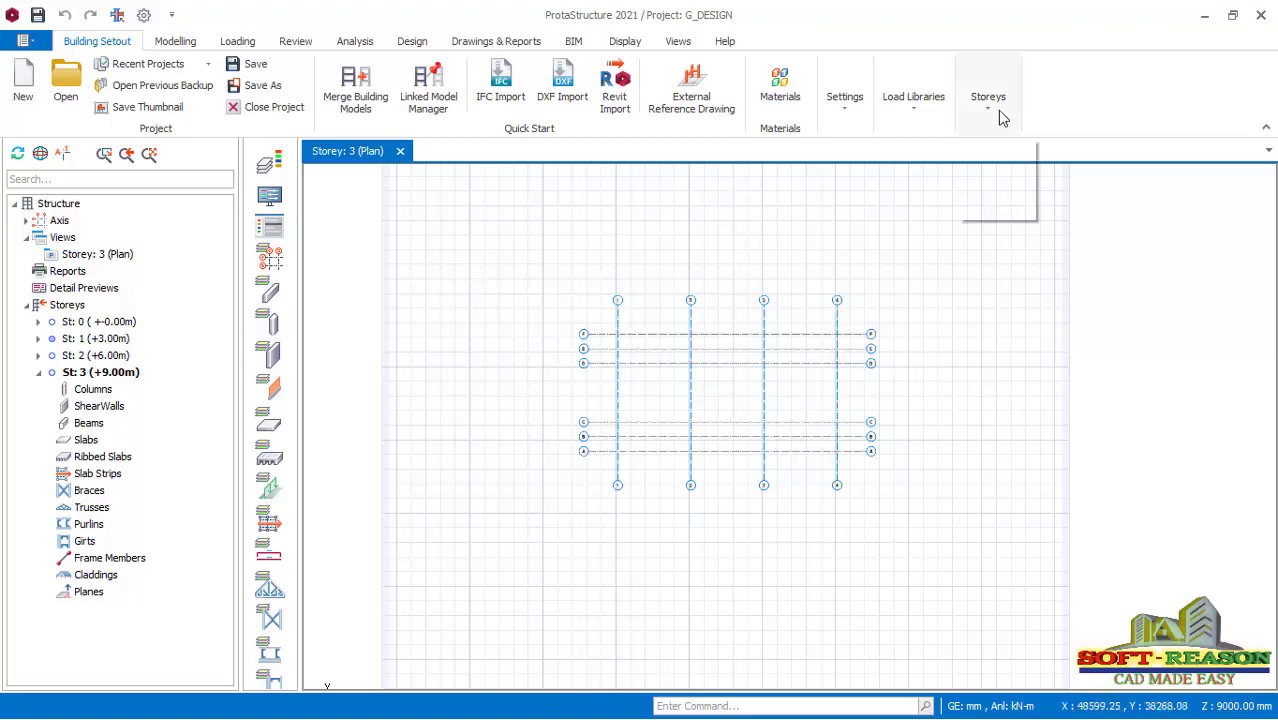
click(996, 186)
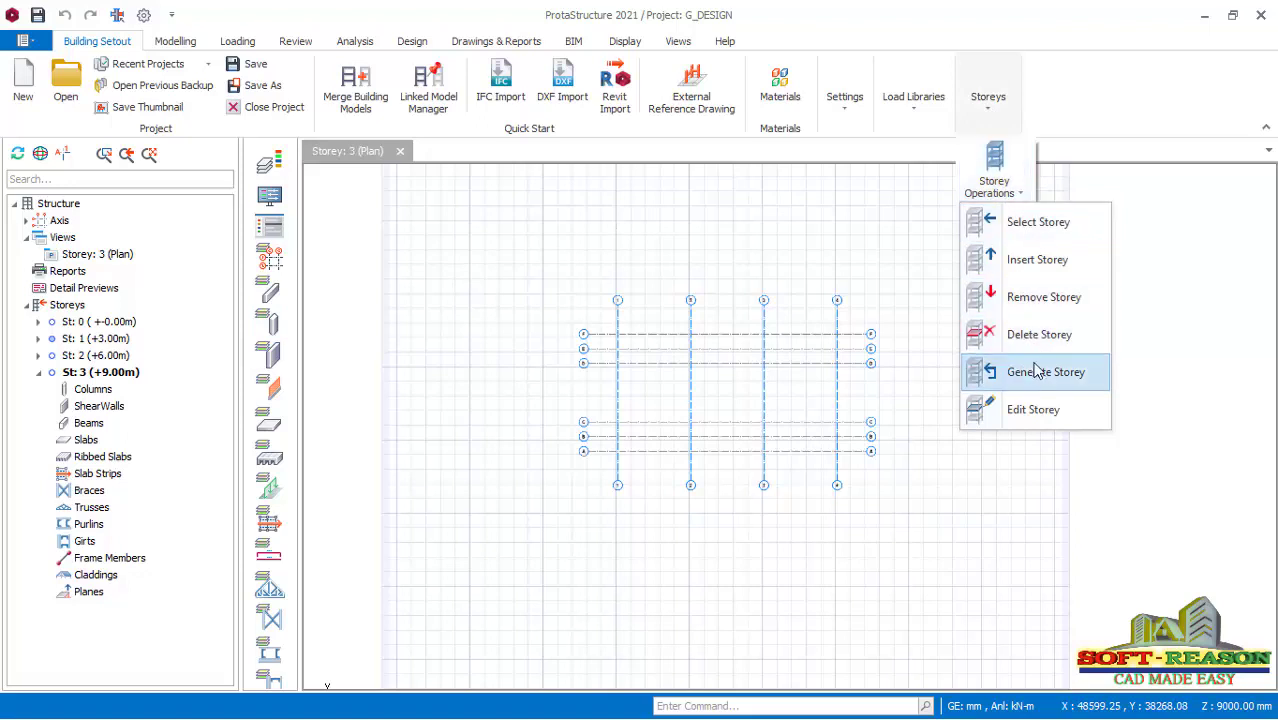
click(1030, 412)
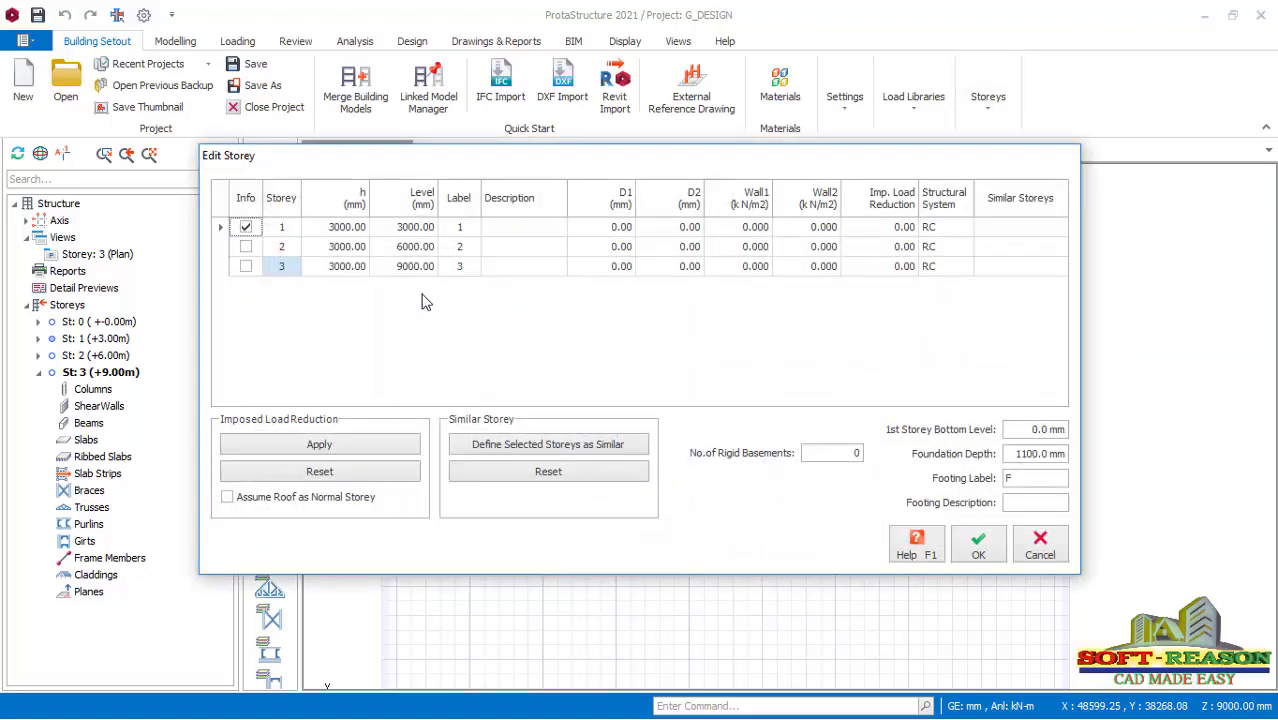
click(325, 228)
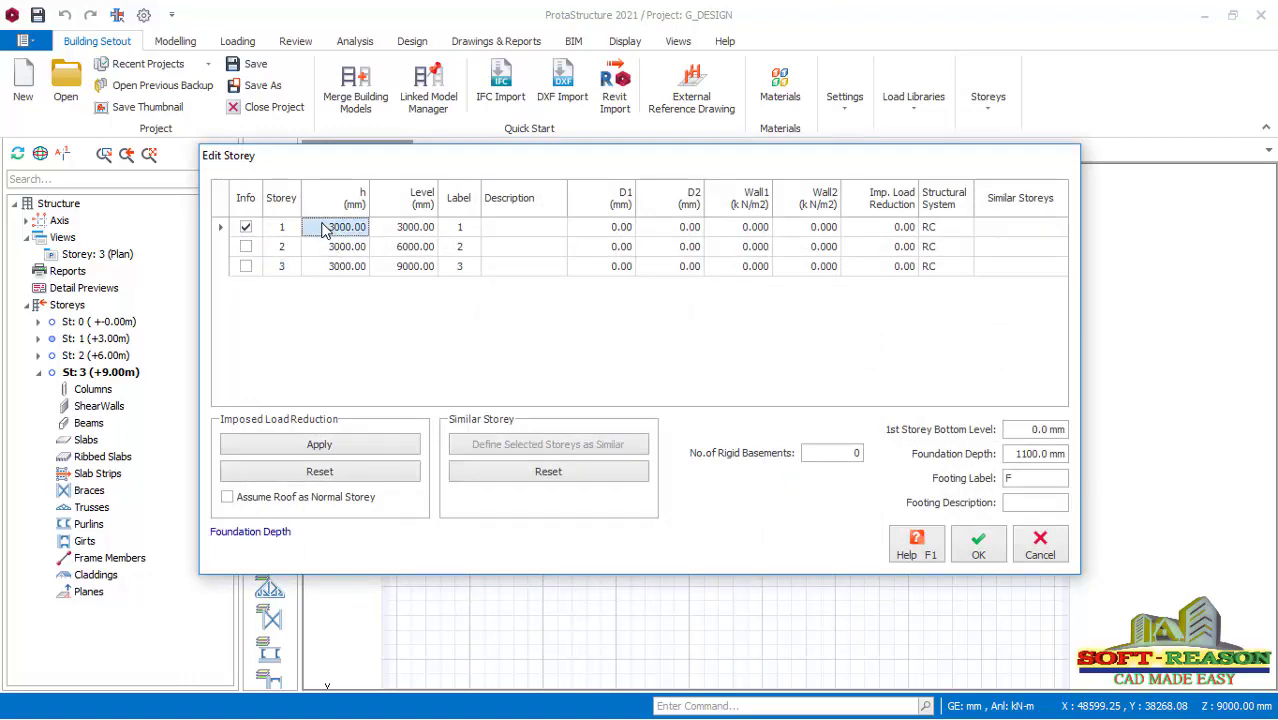
click(360, 230)
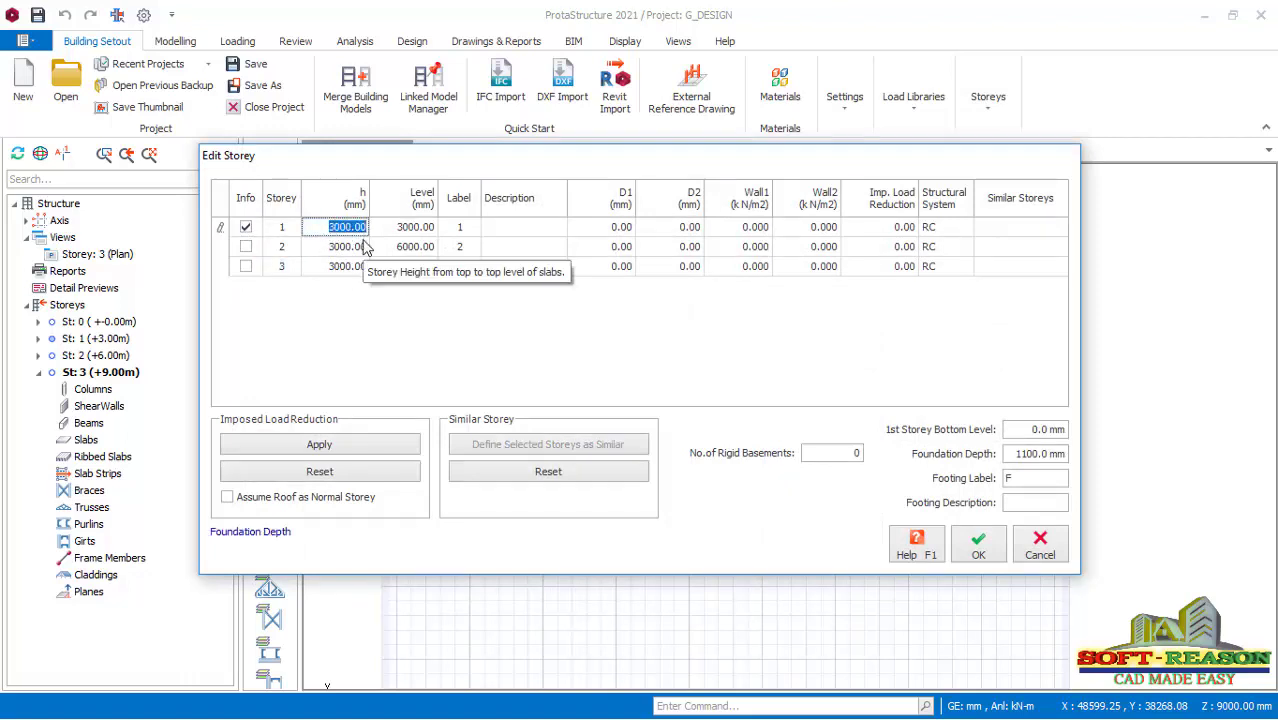
text(20.00)
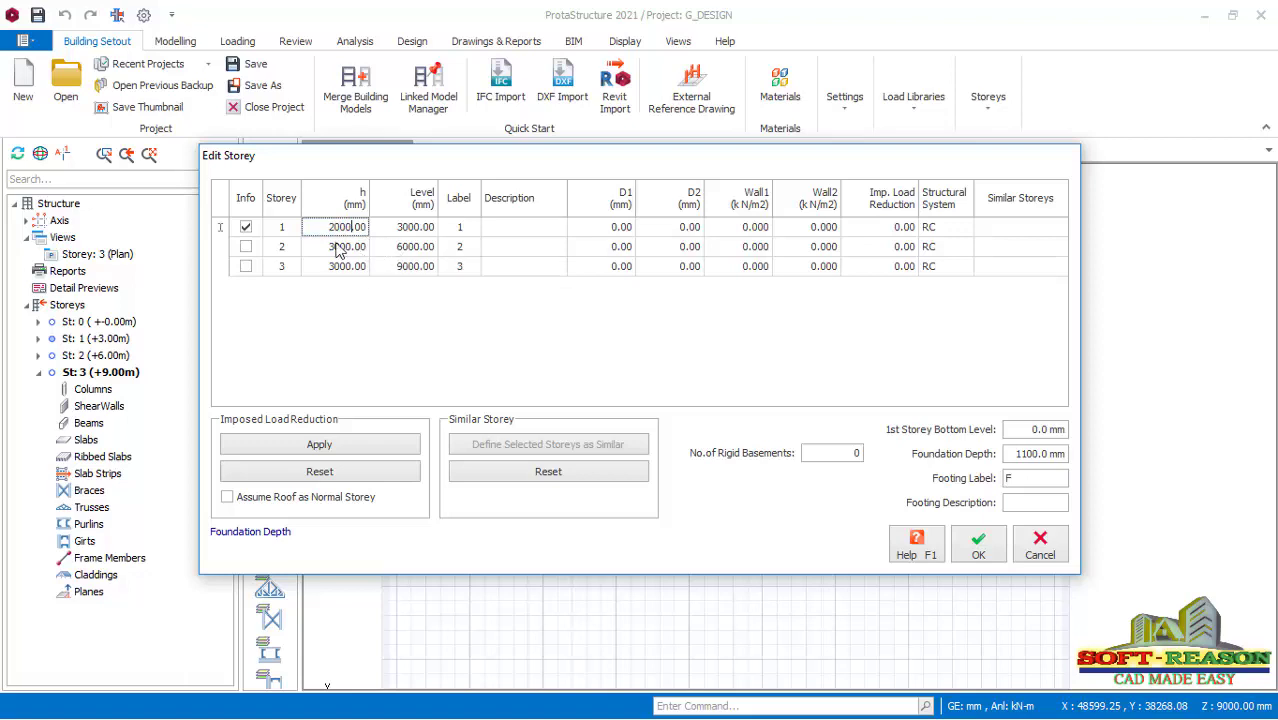
click(331, 245)
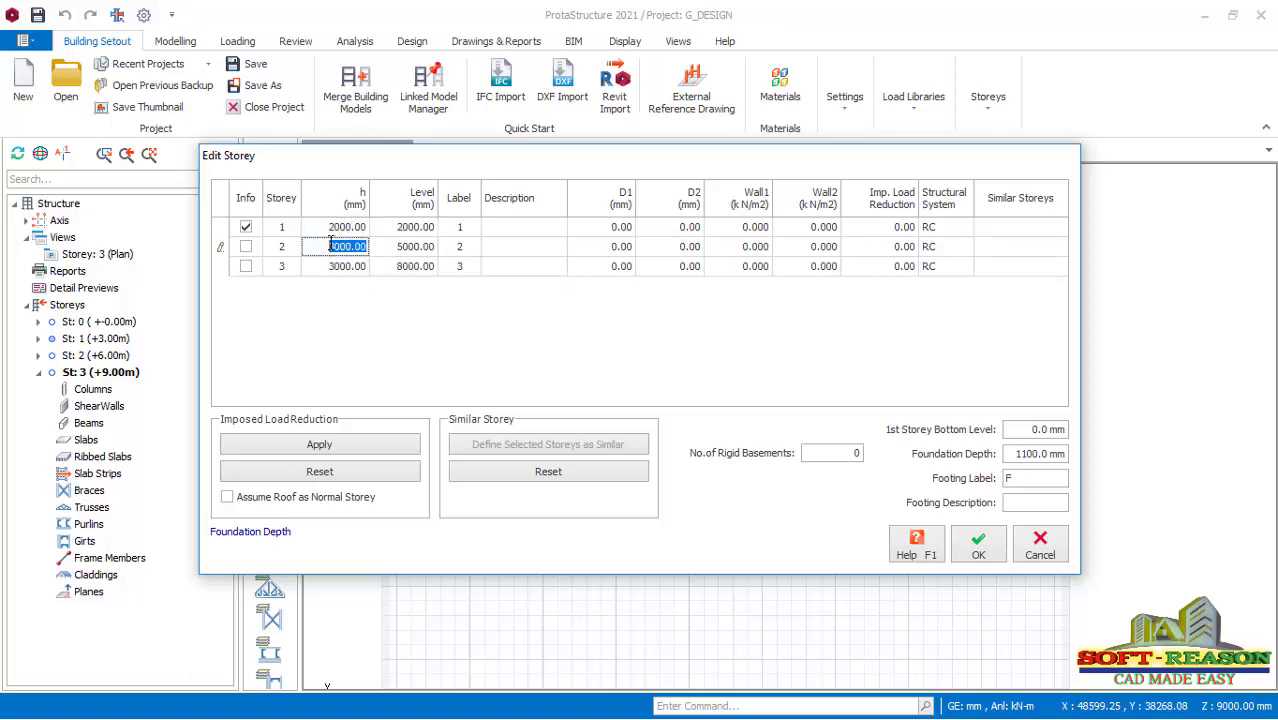
text(1500)
click(328, 268)
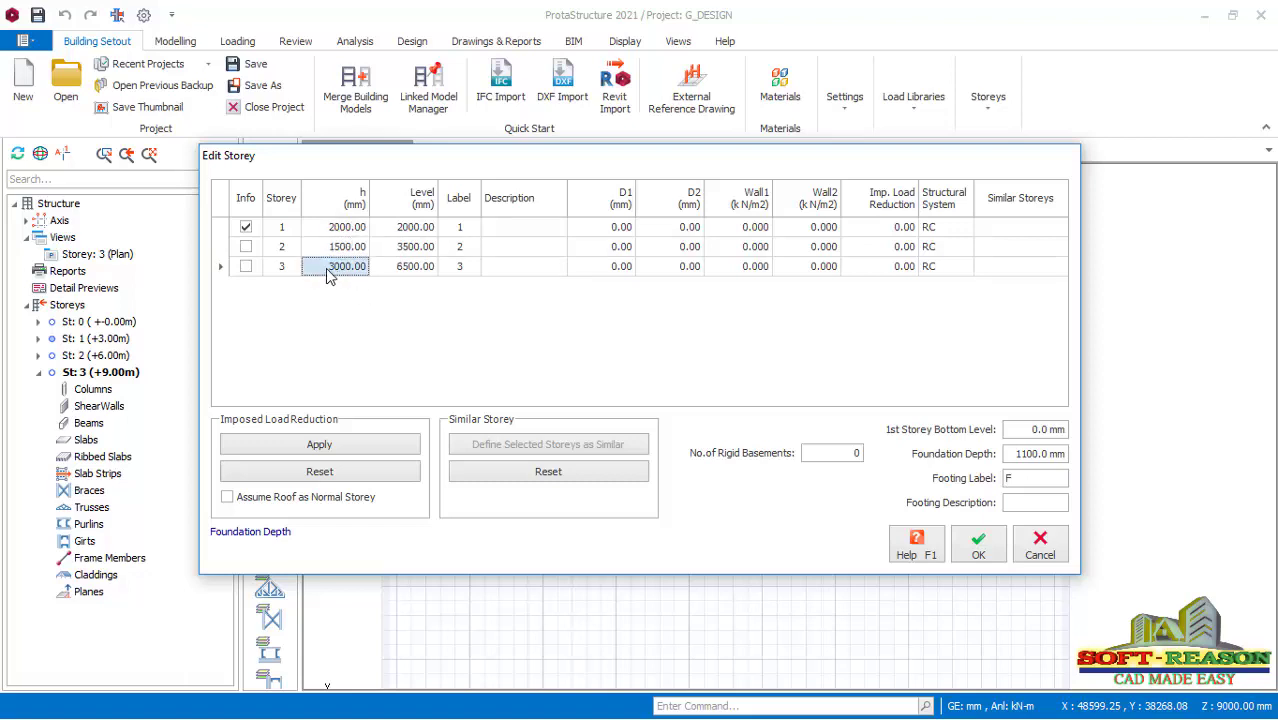
text(10)
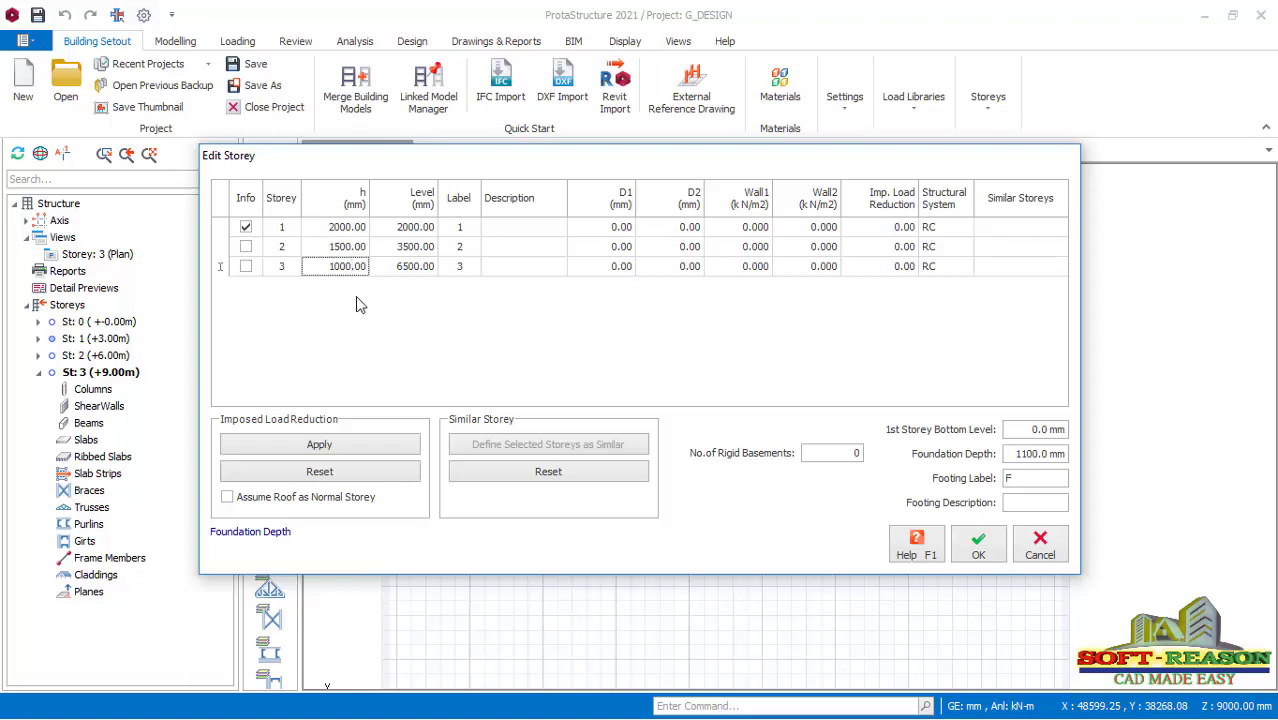
- Choose RC as the structural system of storey 1 and accept the storey edits
click(963, 230)
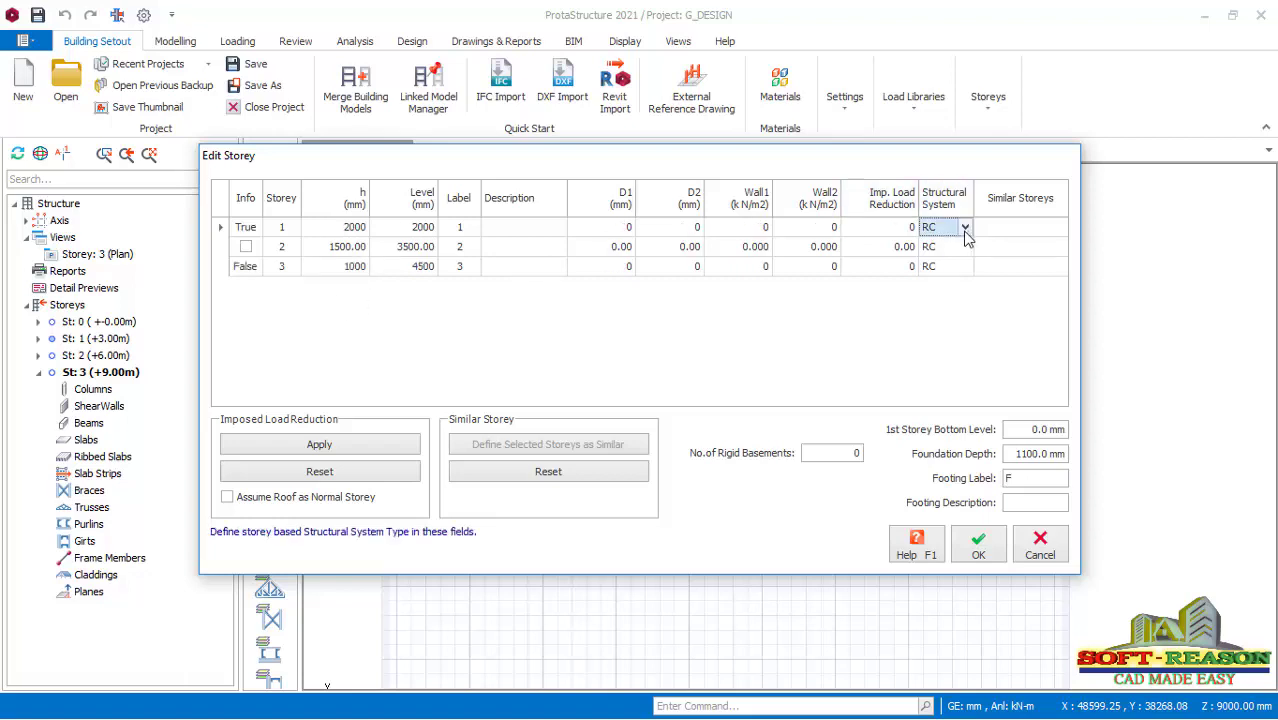
click(965, 229)
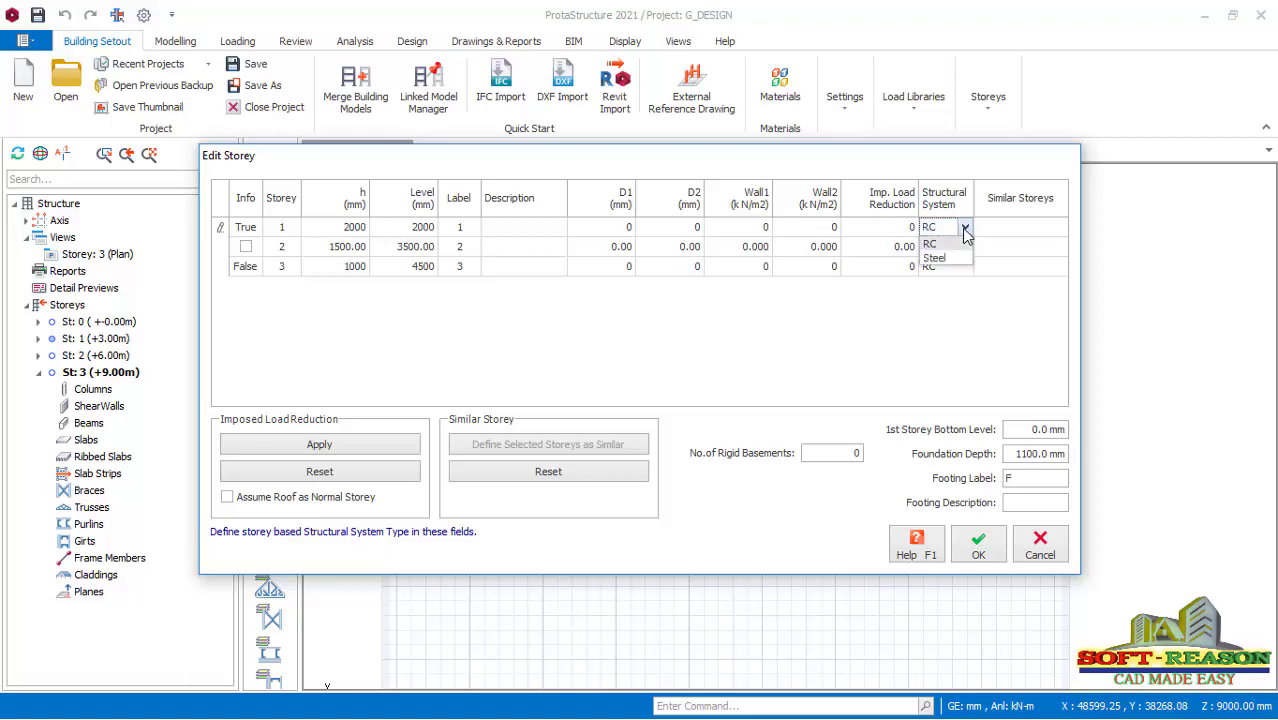
click(945, 243)
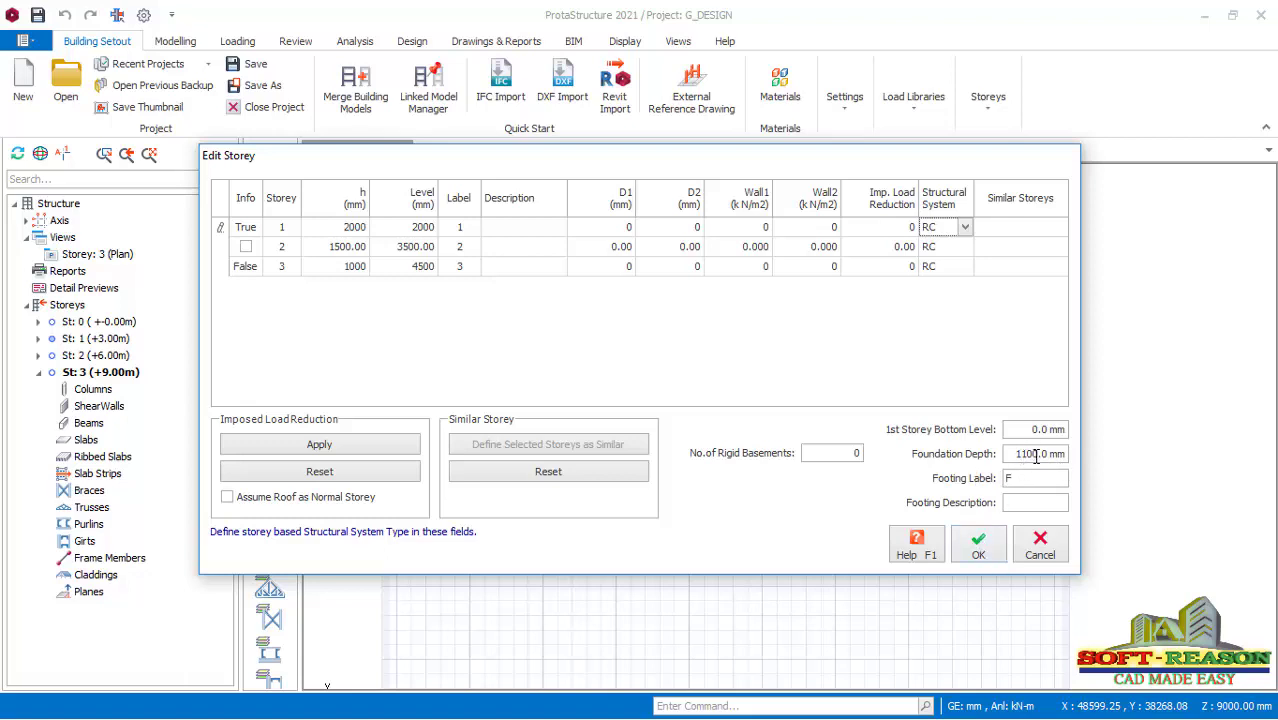
click(980, 546)
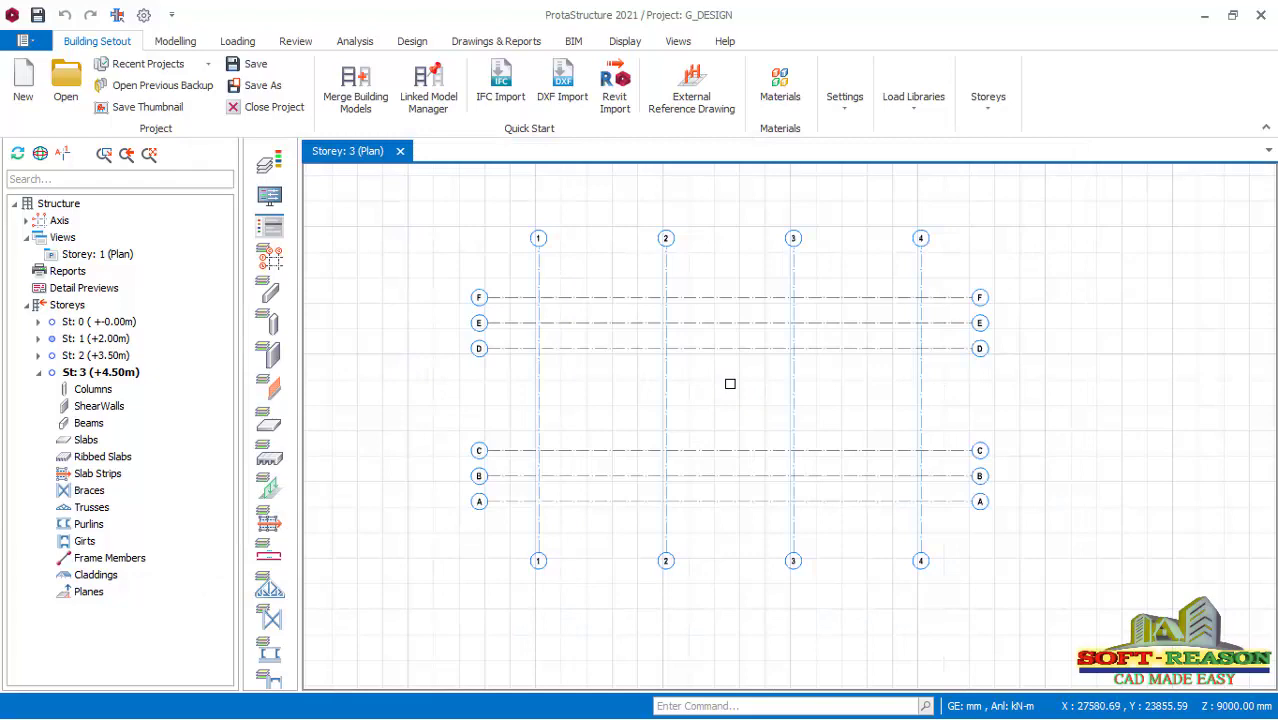
- Make storey 2 the active plan
scroll(730, 384, up, 1)
scroll(730, 383, down, 2)
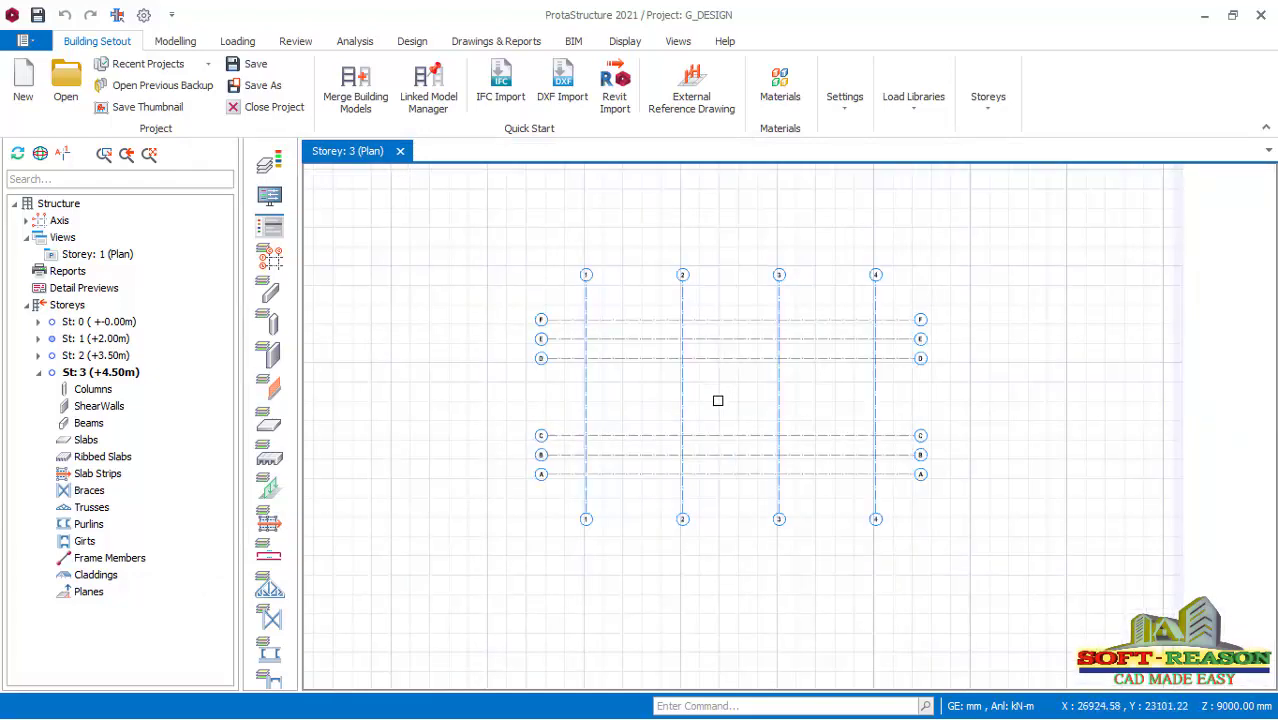
scroll(719, 399, up, 1)
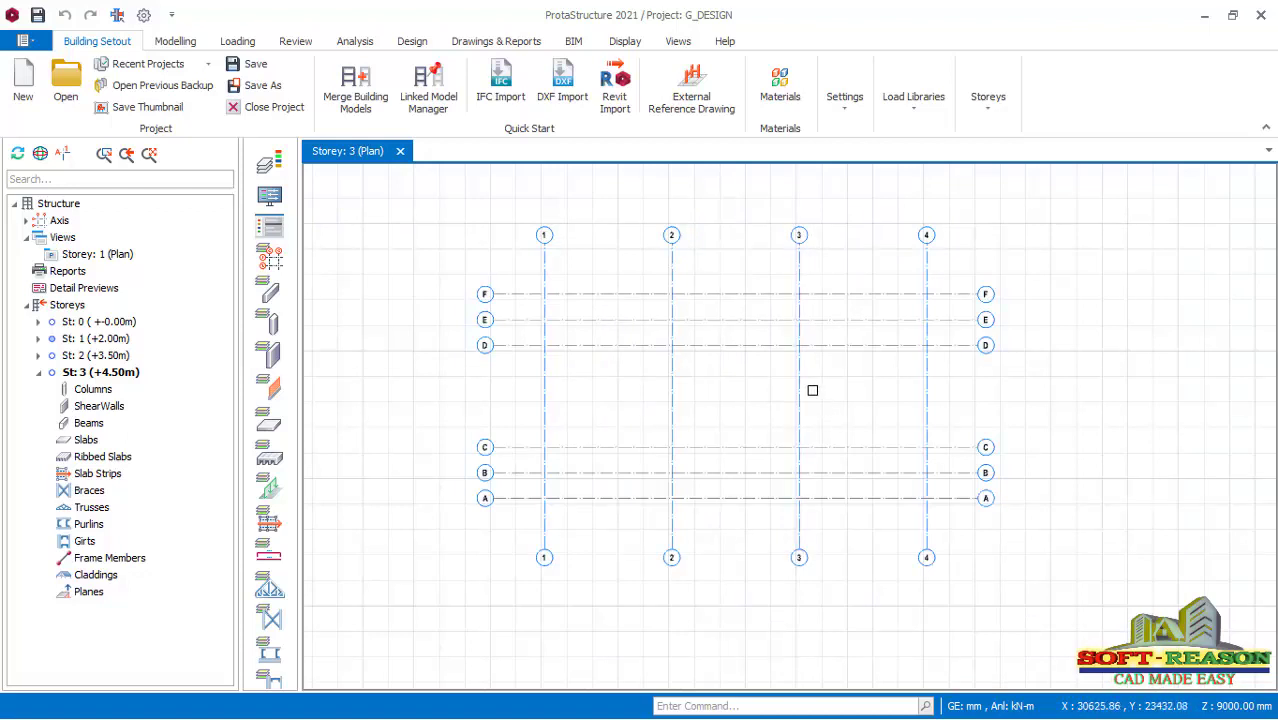
scroll(812, 390, up, 1)
click(86, 358)
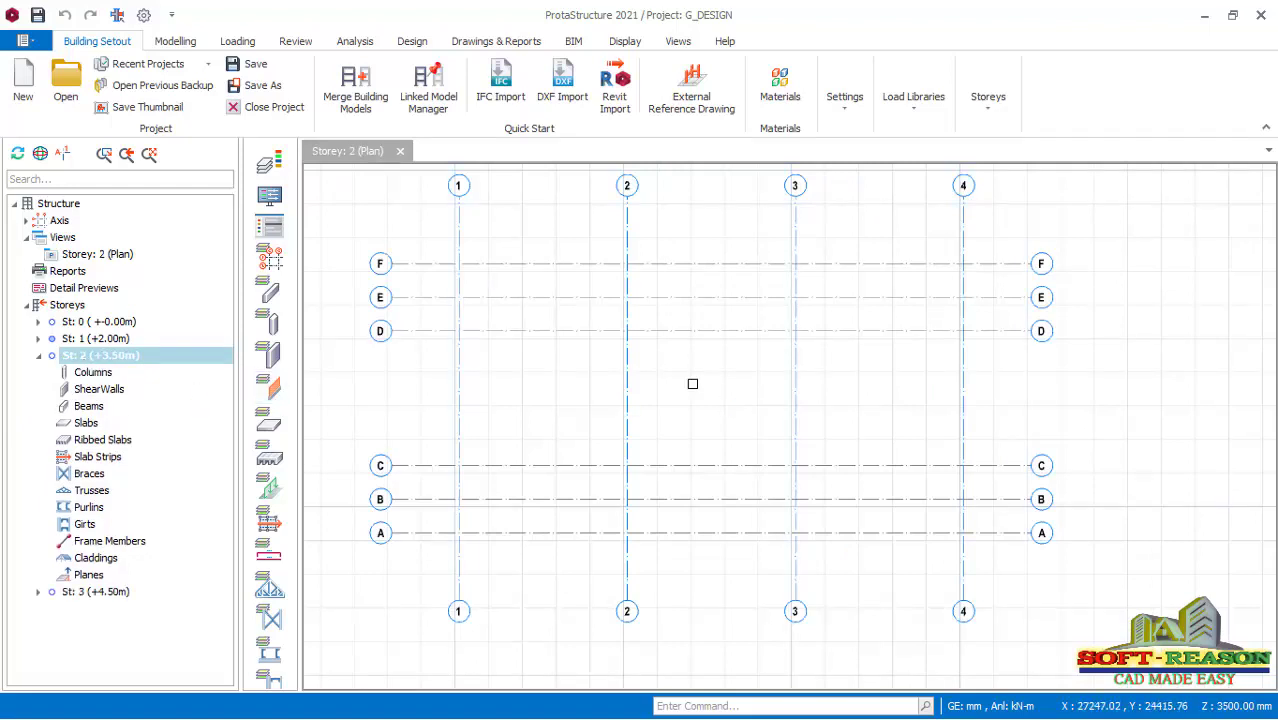
scroll(779, 430, down, 1)
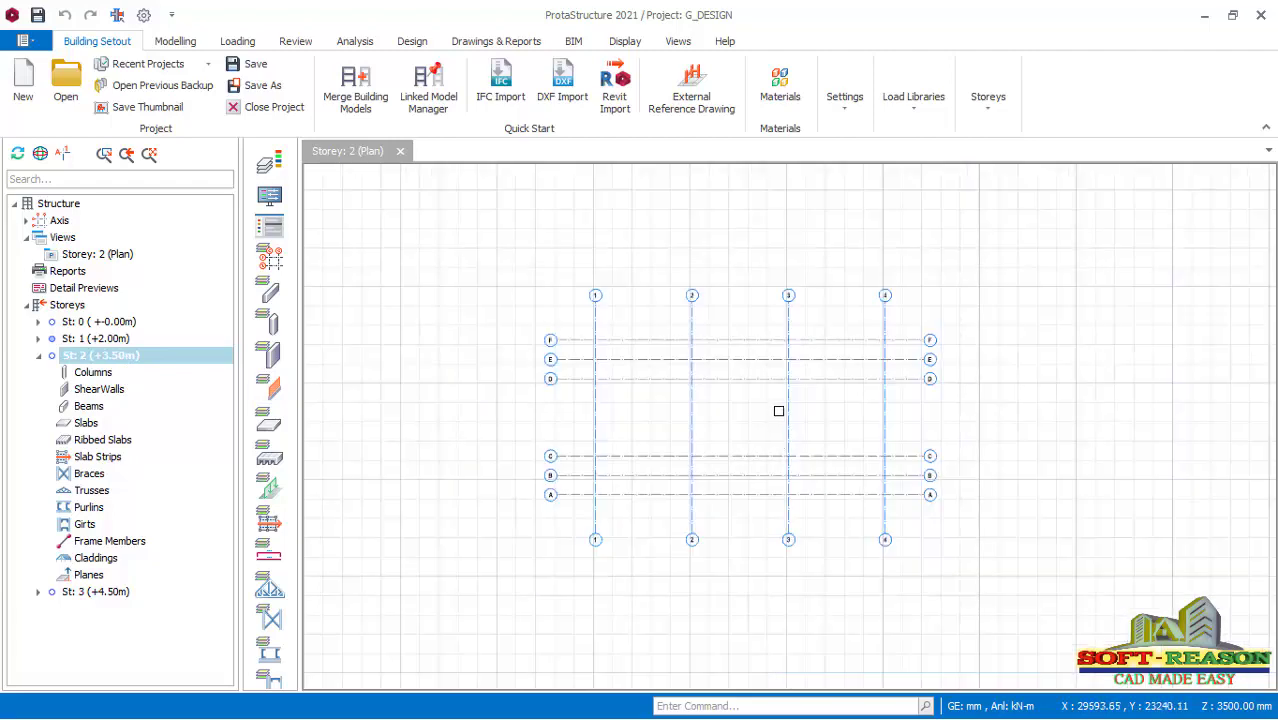
scroll(779, 411, up, 1)
- Set up a column with a circular concrete section, 400 mm in diameter
click(176, 41)
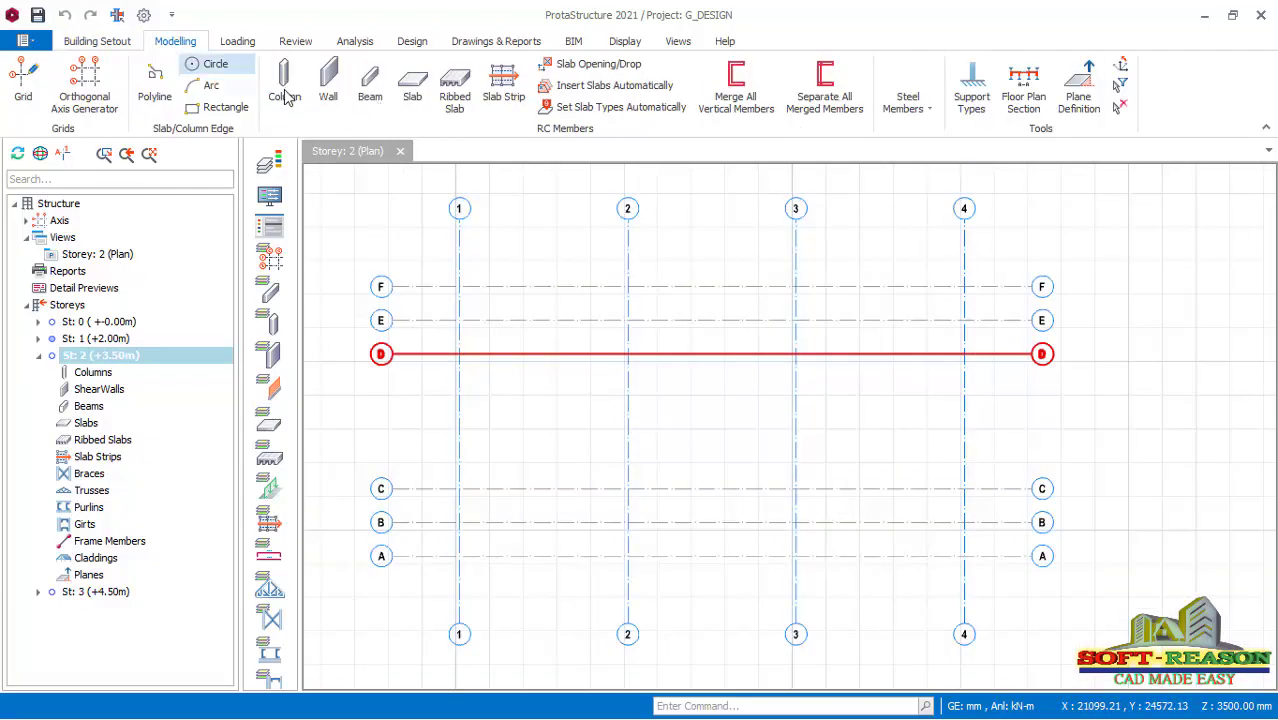
click(281, 90)
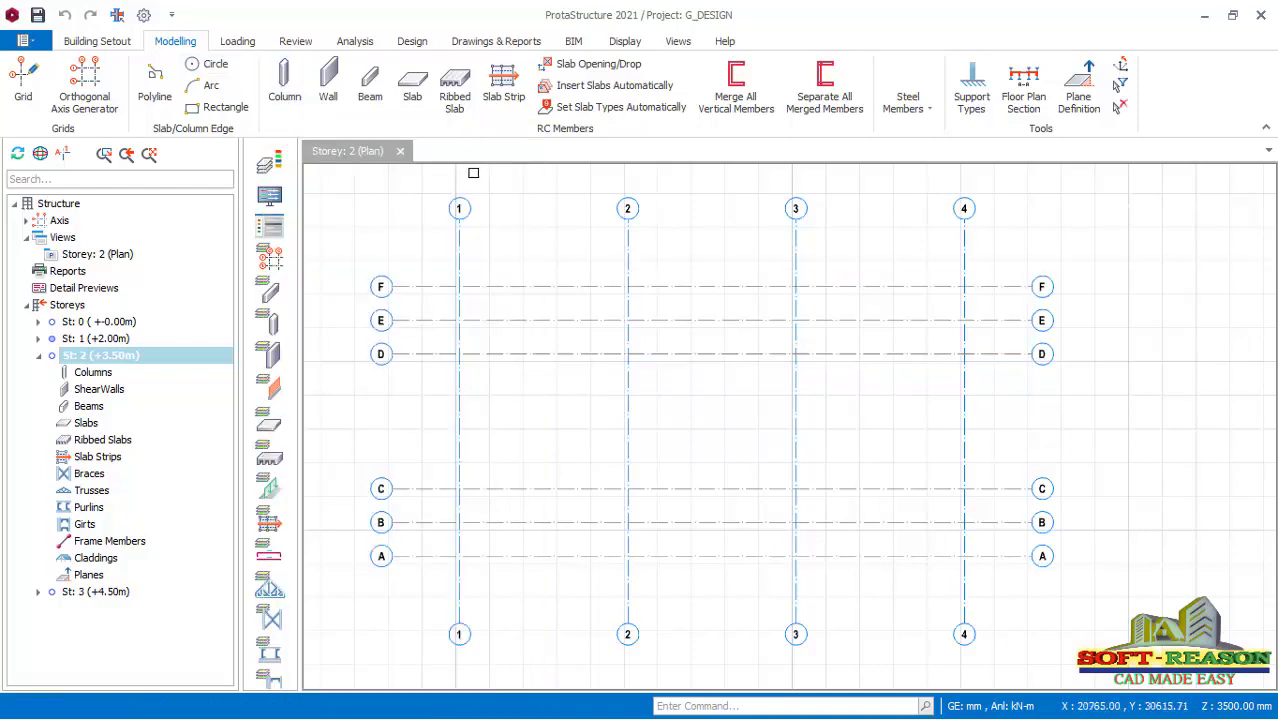
click(283, 93)
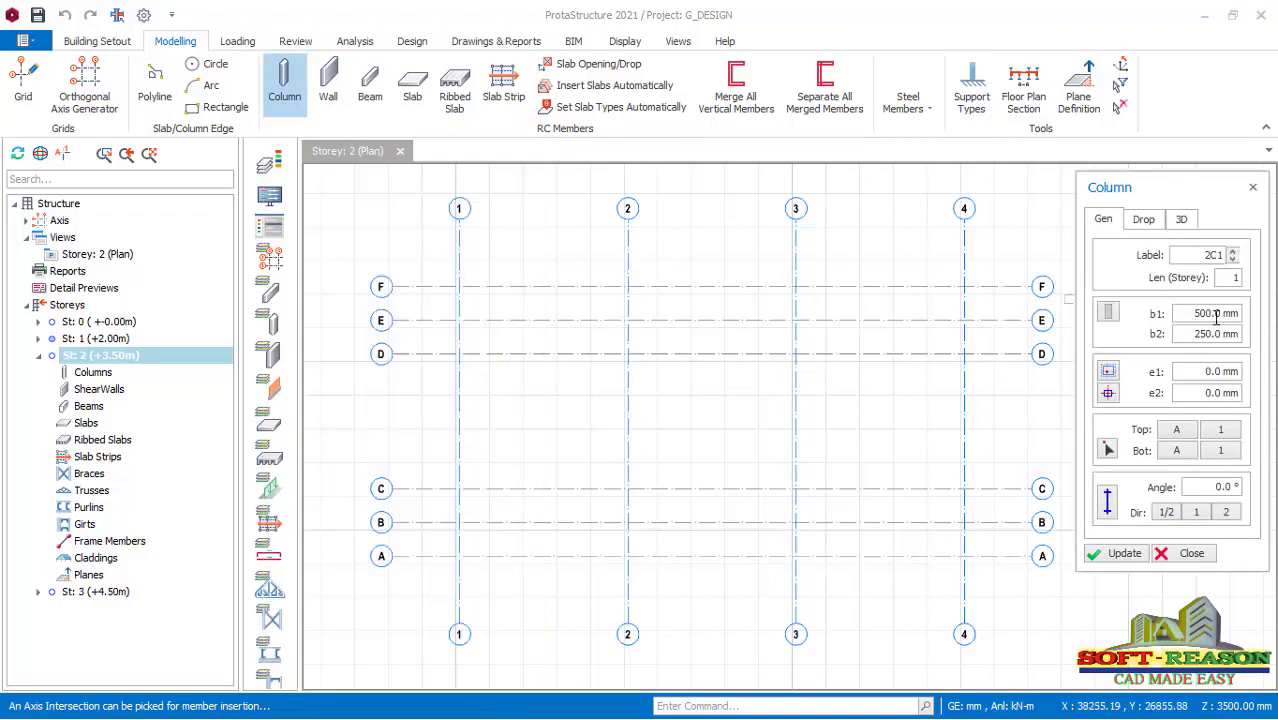
click(1110, 314)
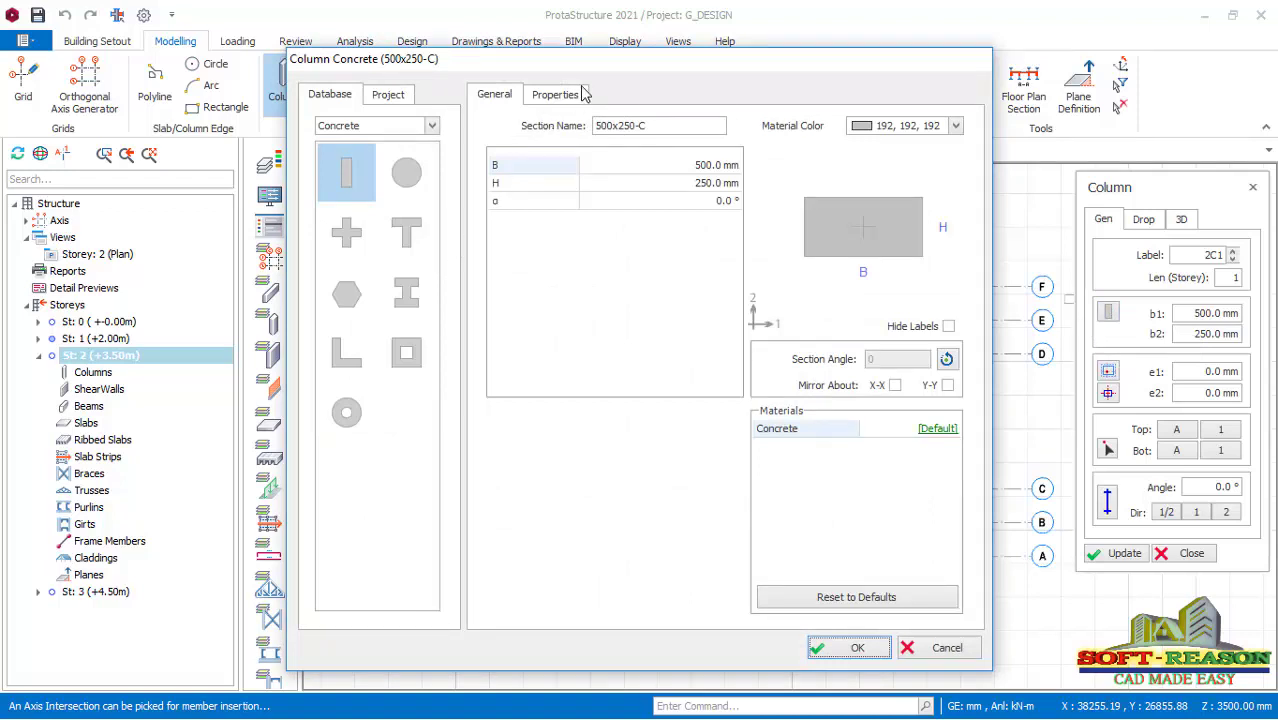
drag(631, 64, 669, 50)
click(436, 178)
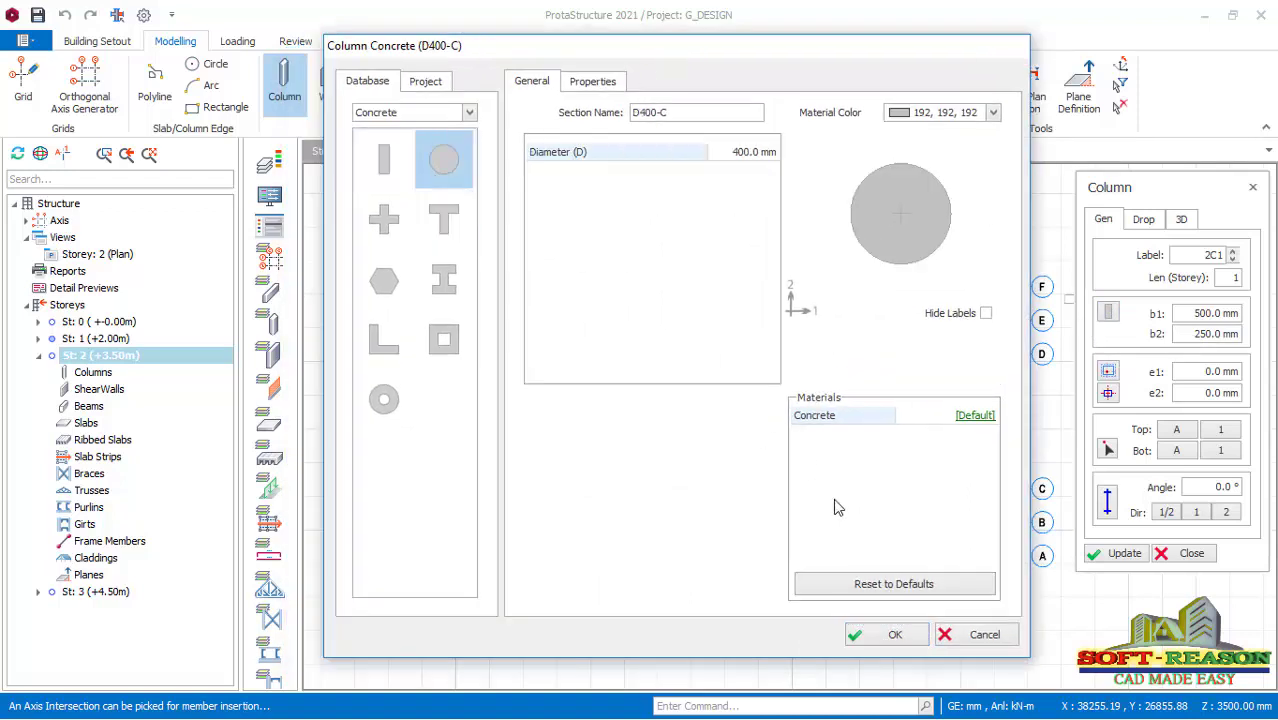
click(893, 636)
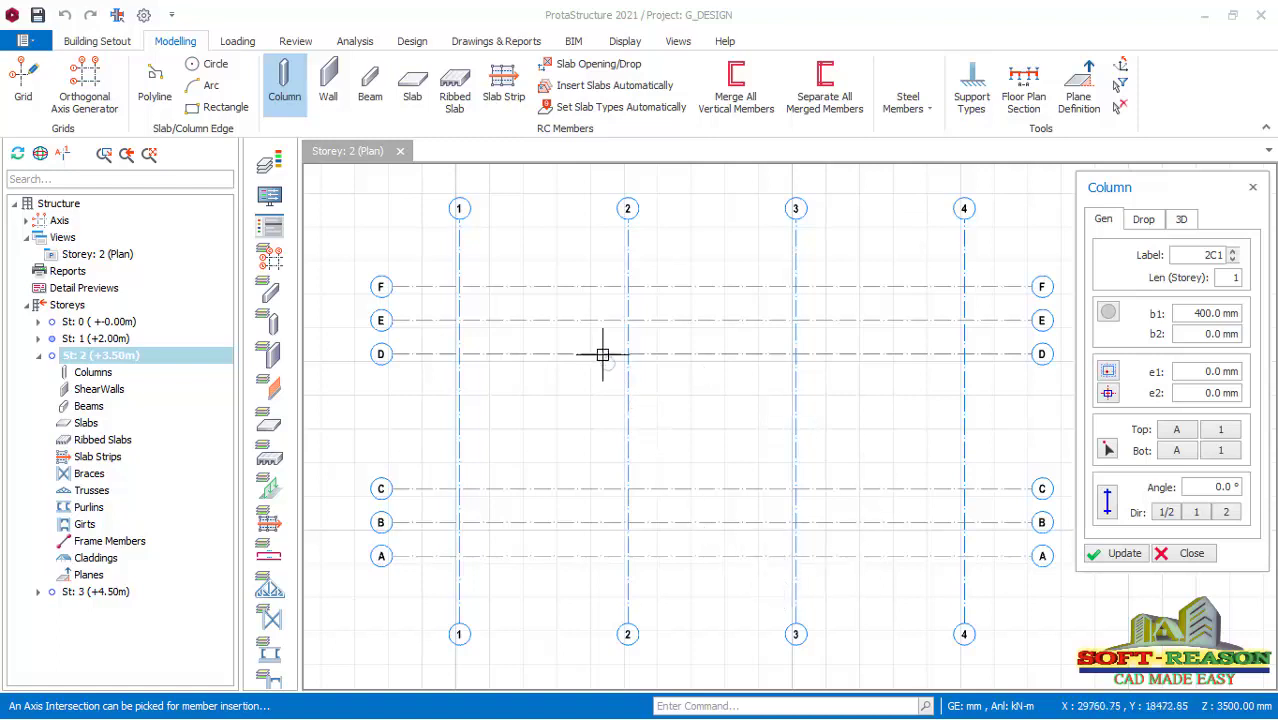
- Insert columns at the four intersections of axes 2 and 3 with axes C and D, and finish the column command
drag(600, 341, 820, 508)
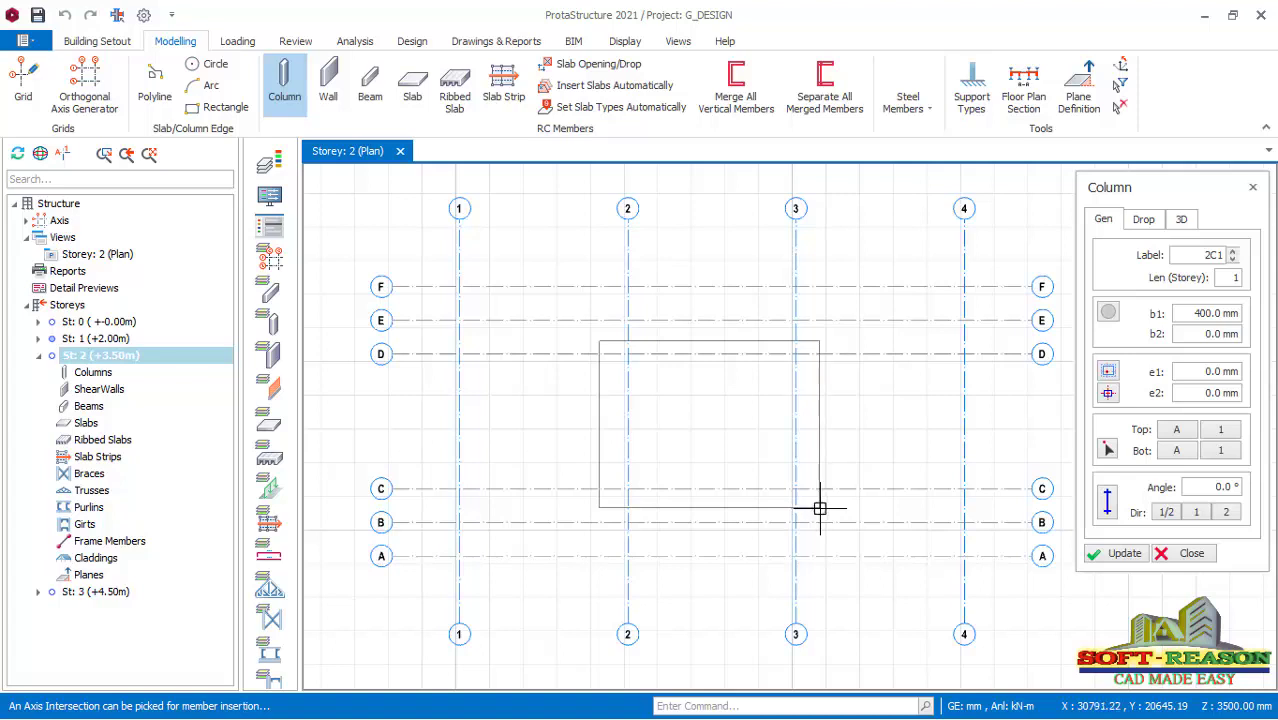
drag(820, 508, 824, 508)
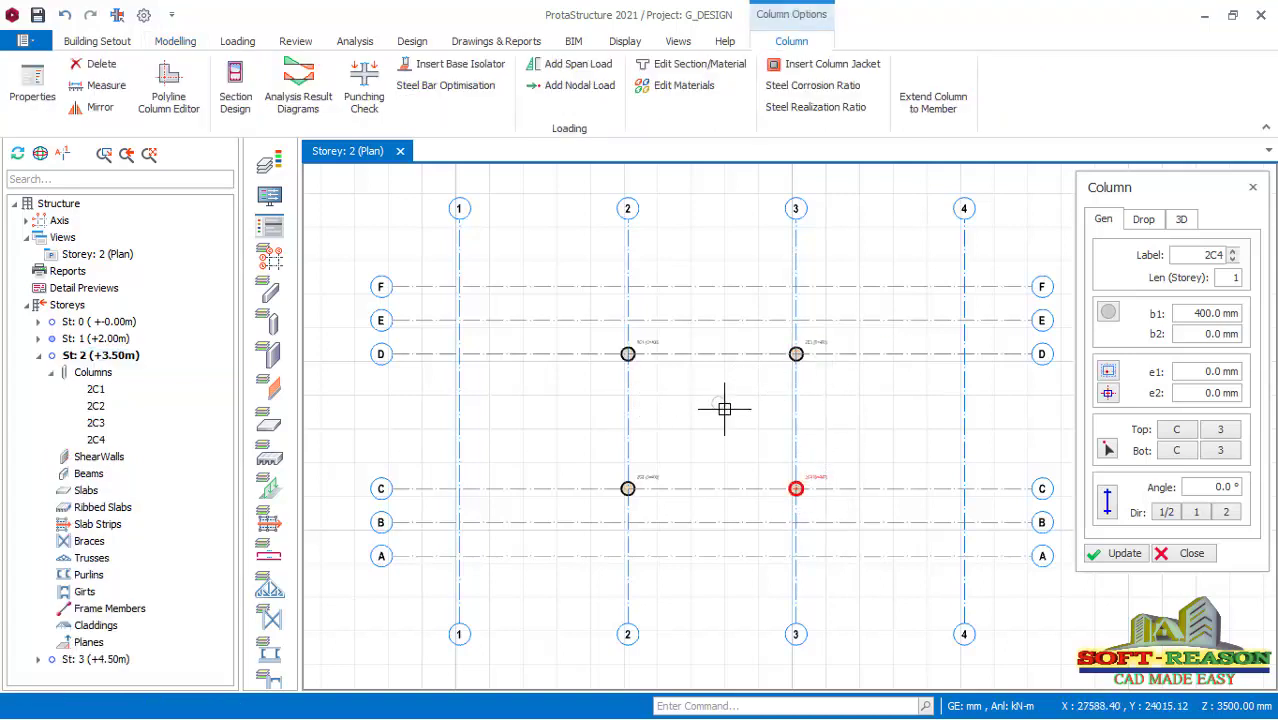
key(Escape)
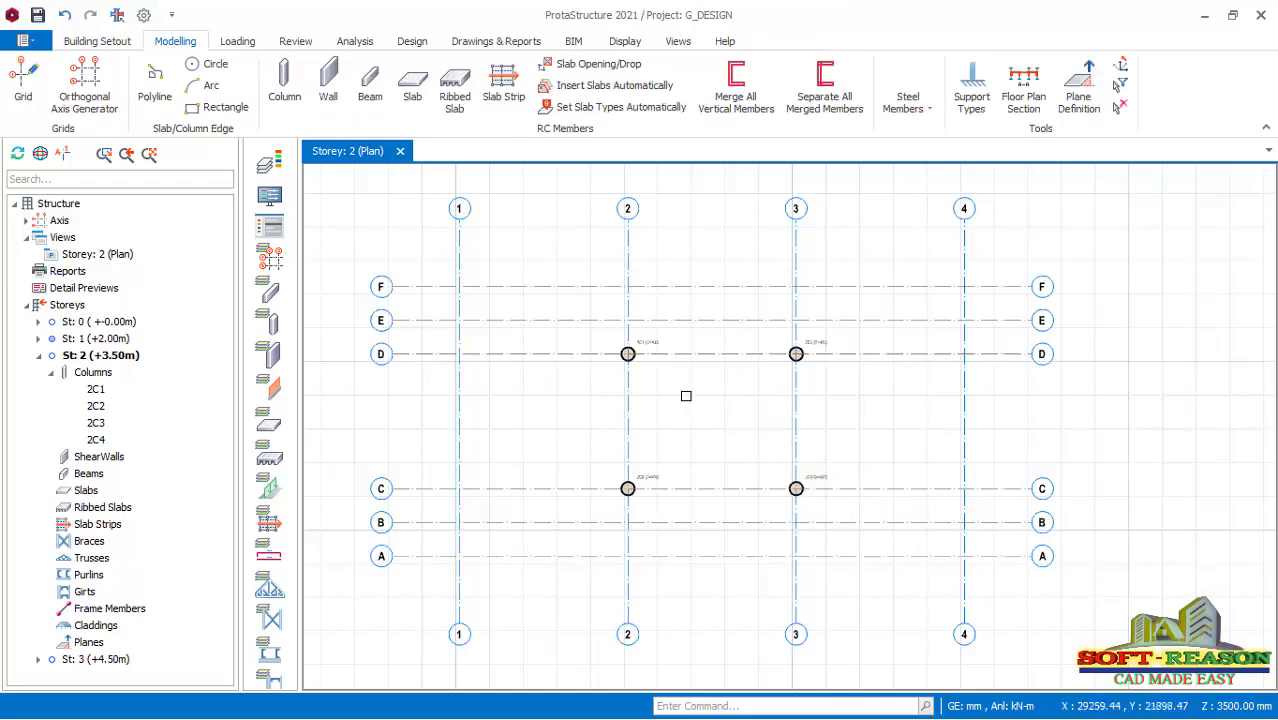
- Set up a beam with an h-Bot depth of 700 mm
middle_drag(684, 394, 735, 436)
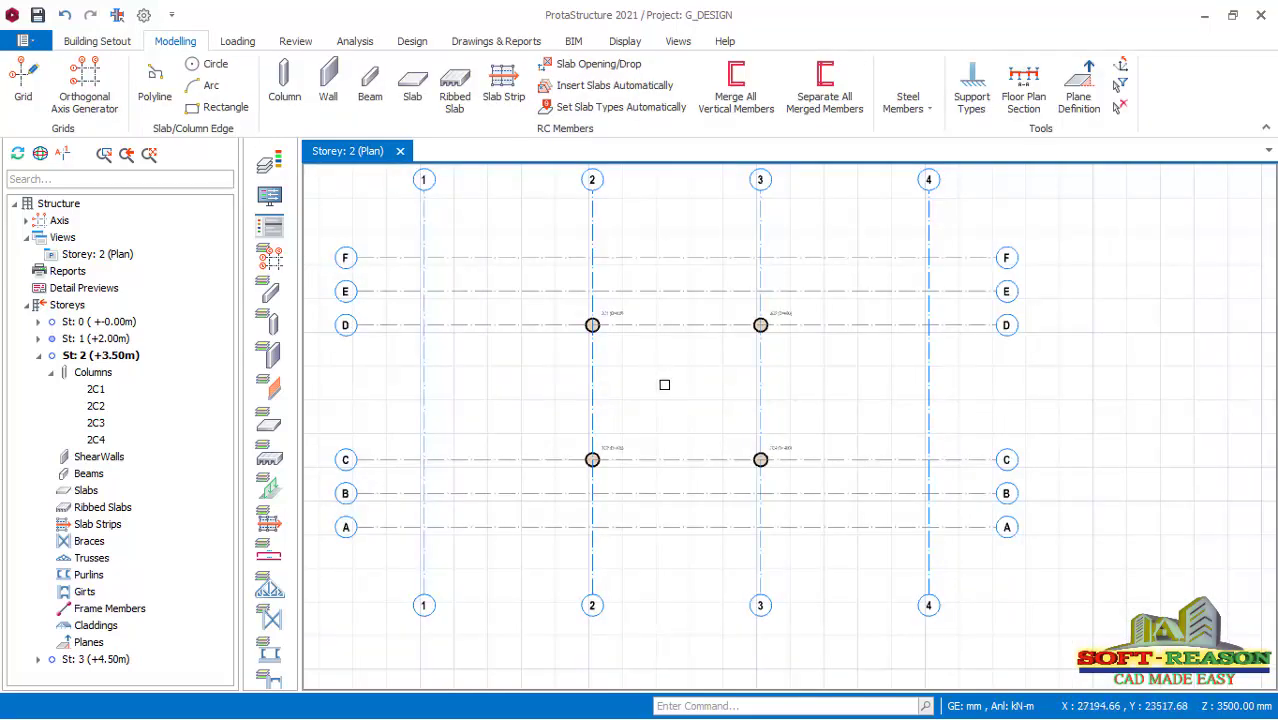
click(372, 95)
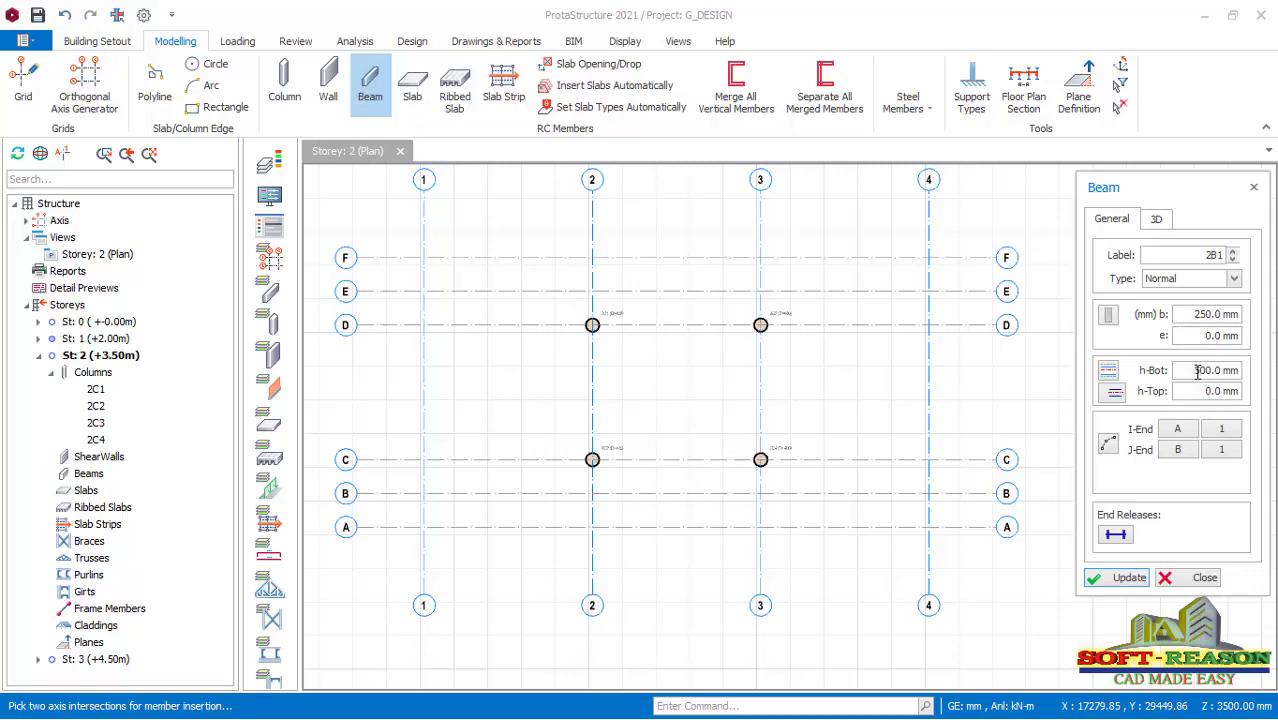
drag(1193, 372, 1213, 374)
text(7000)
click(1118, 580)
- Insert beams along axis 2 and axis 3, each running from axis E to axis B through the columns
scroll(641, 329, down, 2)
scroll(665, 372, up, 1)
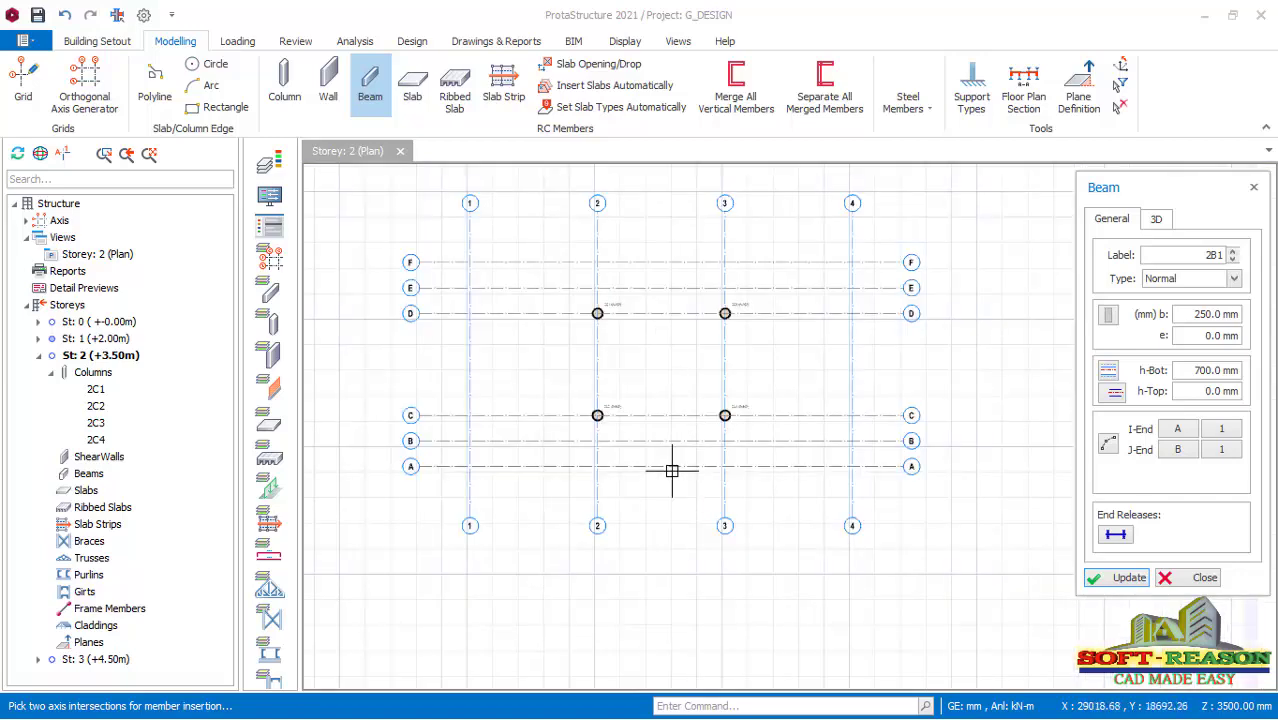
scroll(665, 462, up, 1)
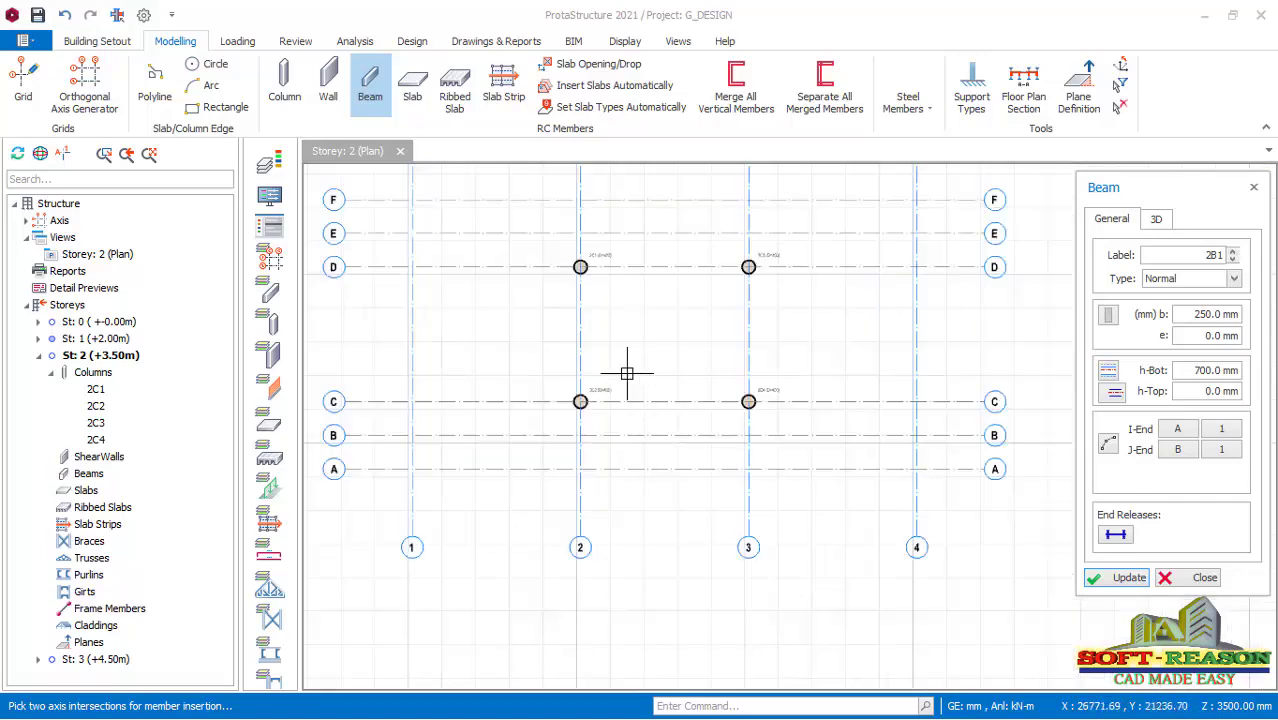
click(580, 233)
click(581, 435)
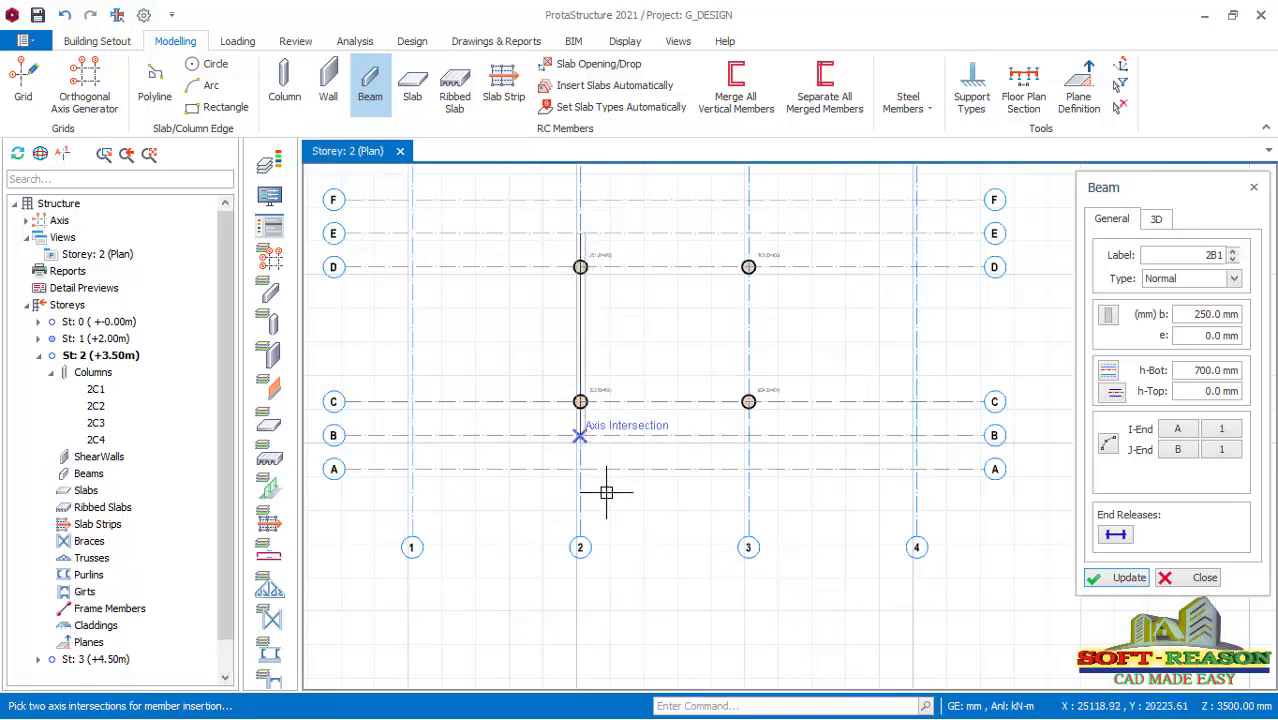
click(580, 435)
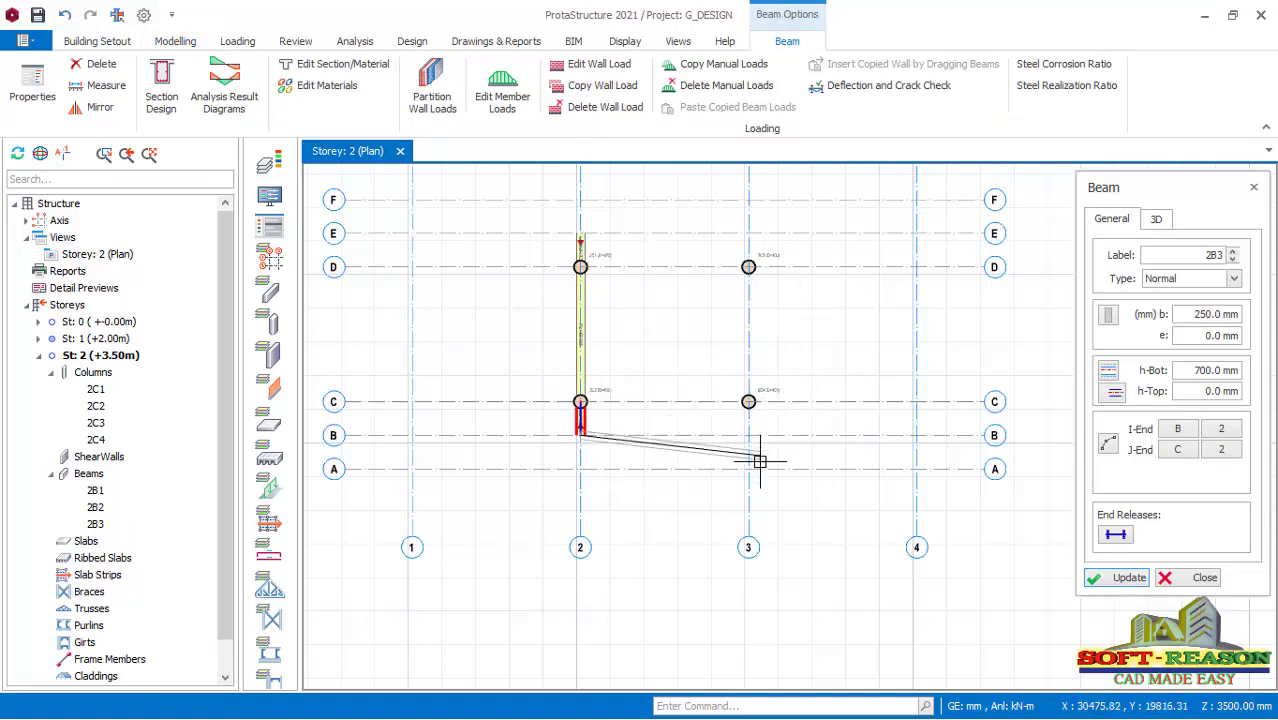
key(Escape)
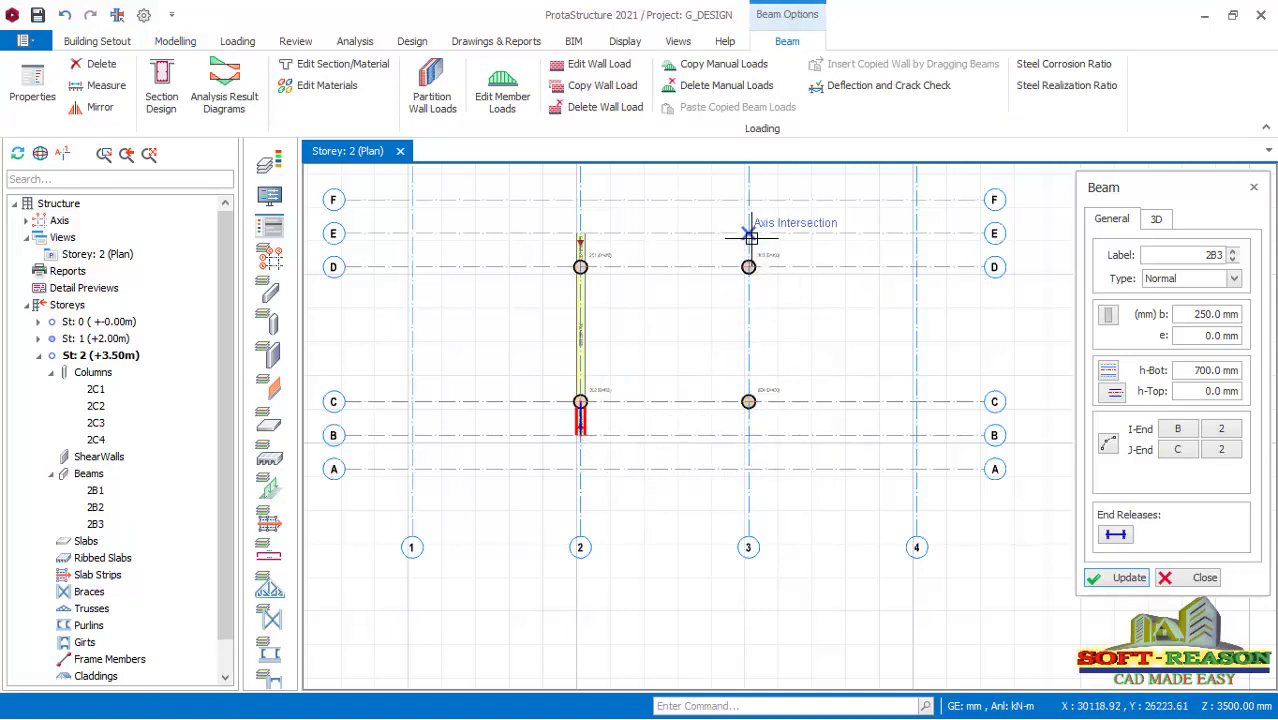
click(748, 267)
click(748, 435)
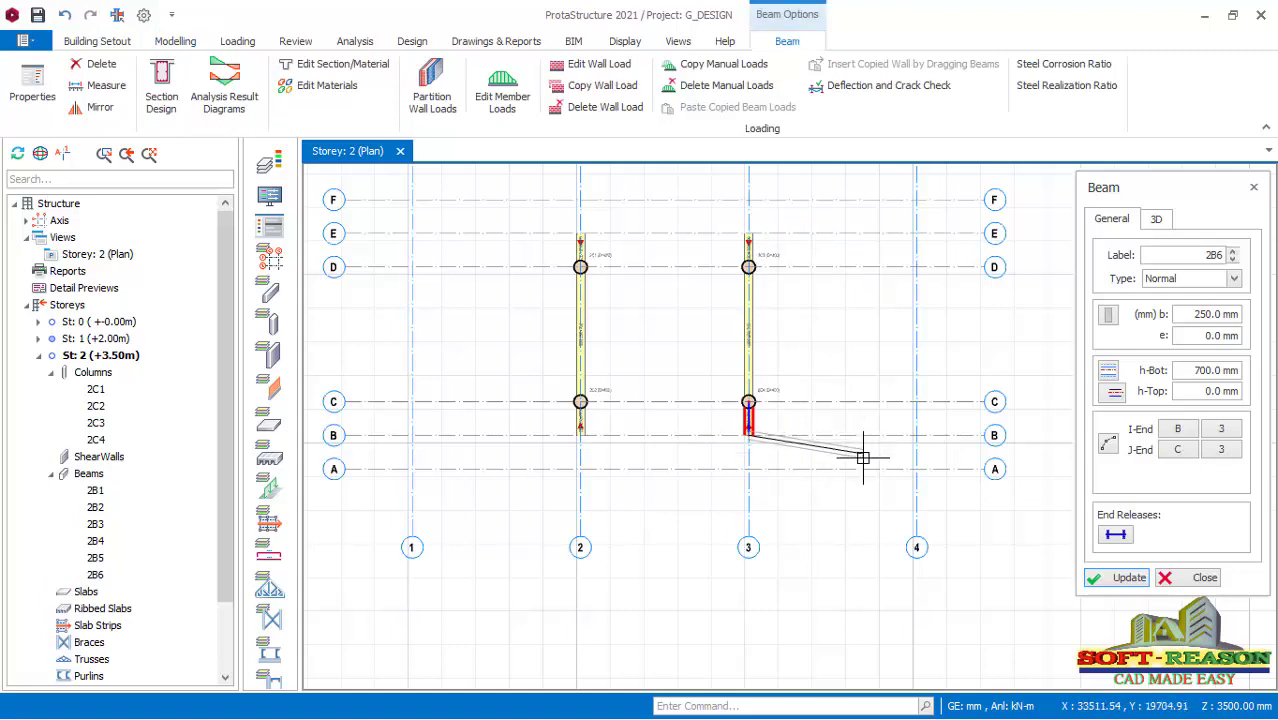
key(Escape)
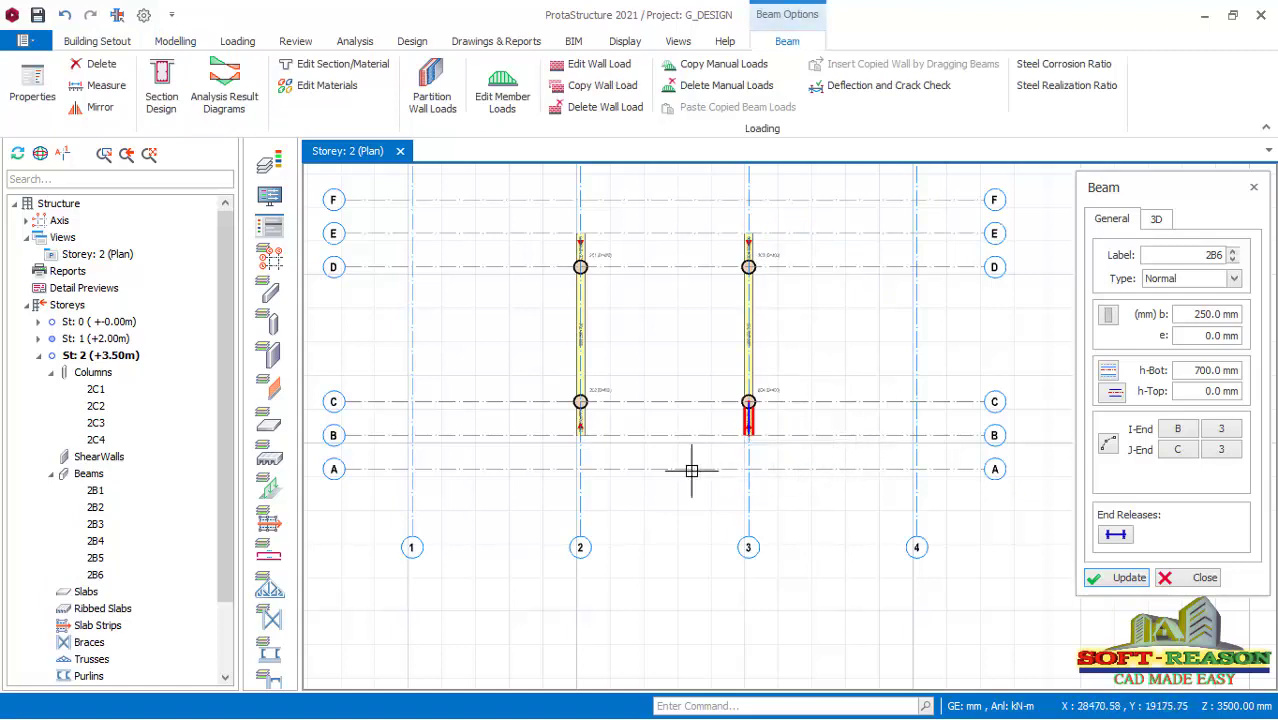
- Insert beams along axis C from axis 1 to axis 4, one in each bay
click(412, 401)
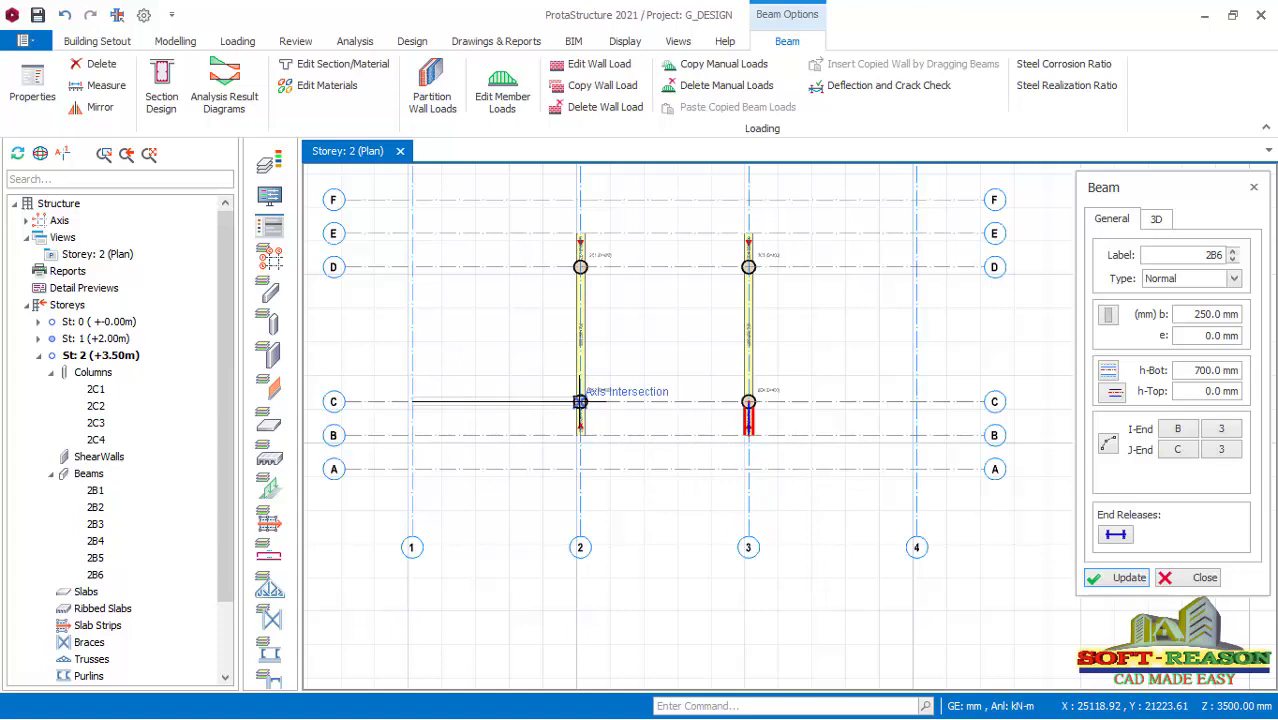
click(580, 401)
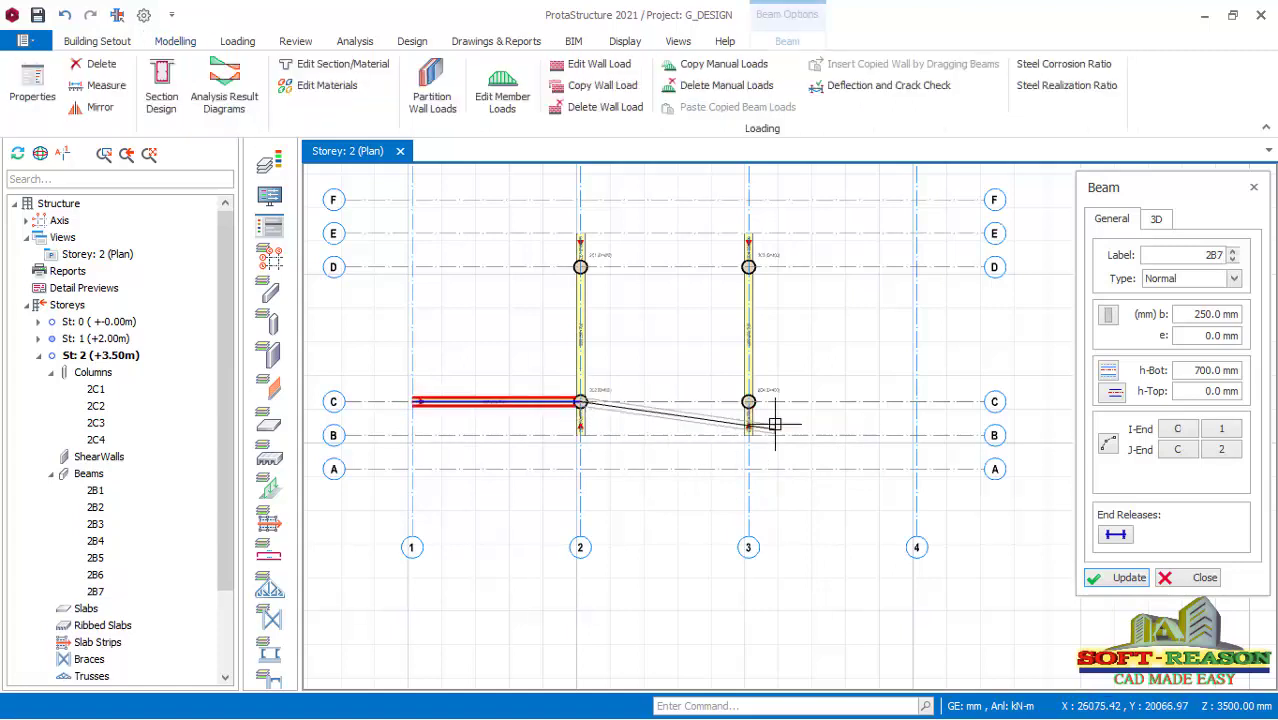
click(727, 433)
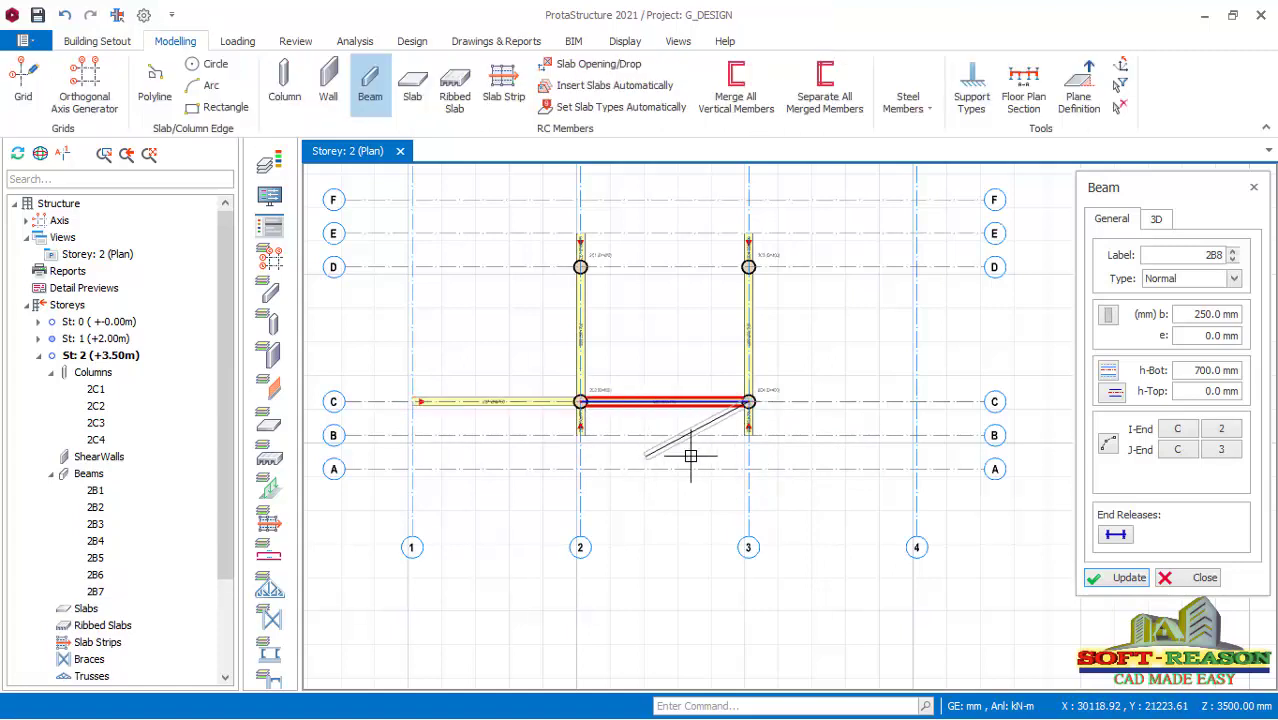
click(868, 435)
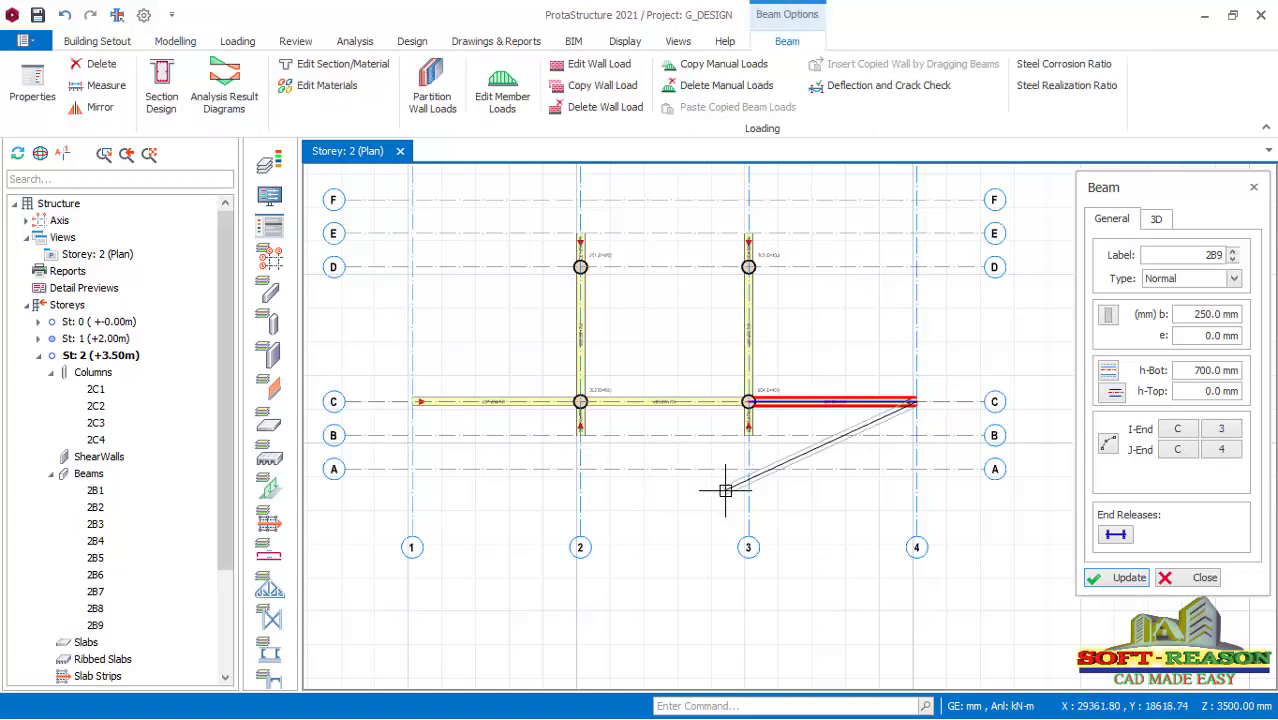
- Insert beams along axis B from axis 1 to axis 4, one in each bay, and end the run
click(578, 435)
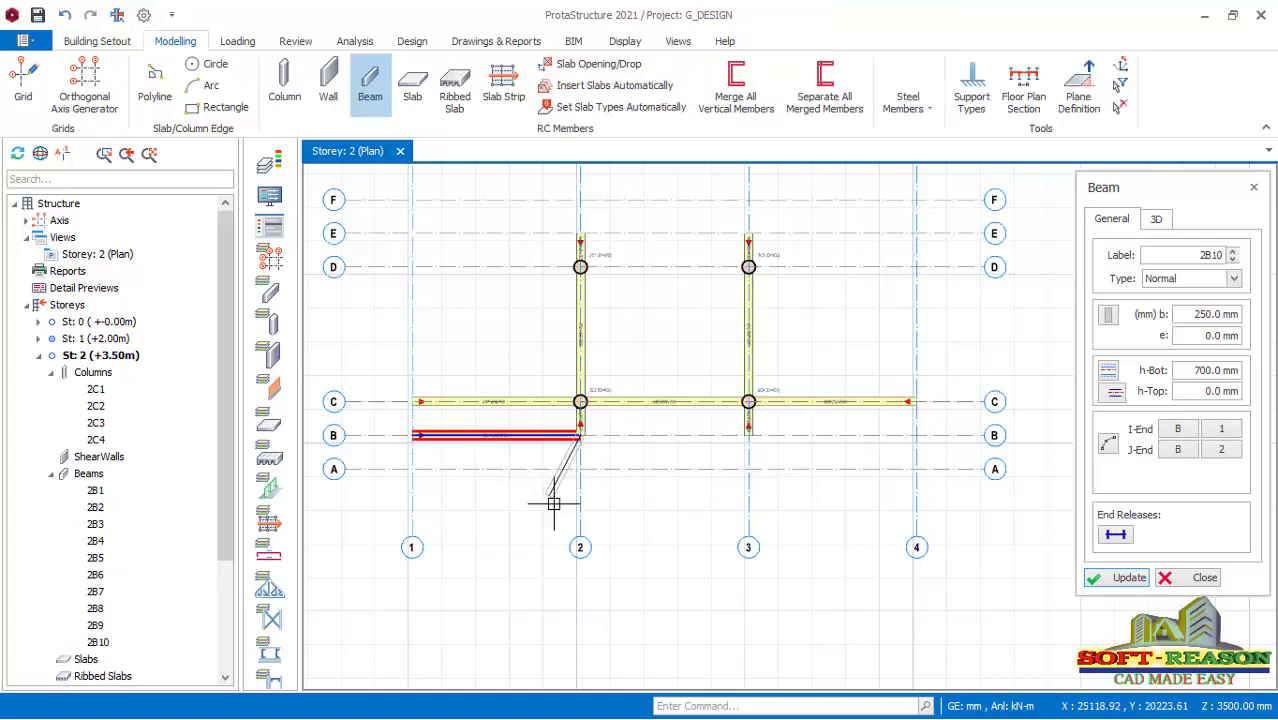
click(748, 435)
click(916, 435)
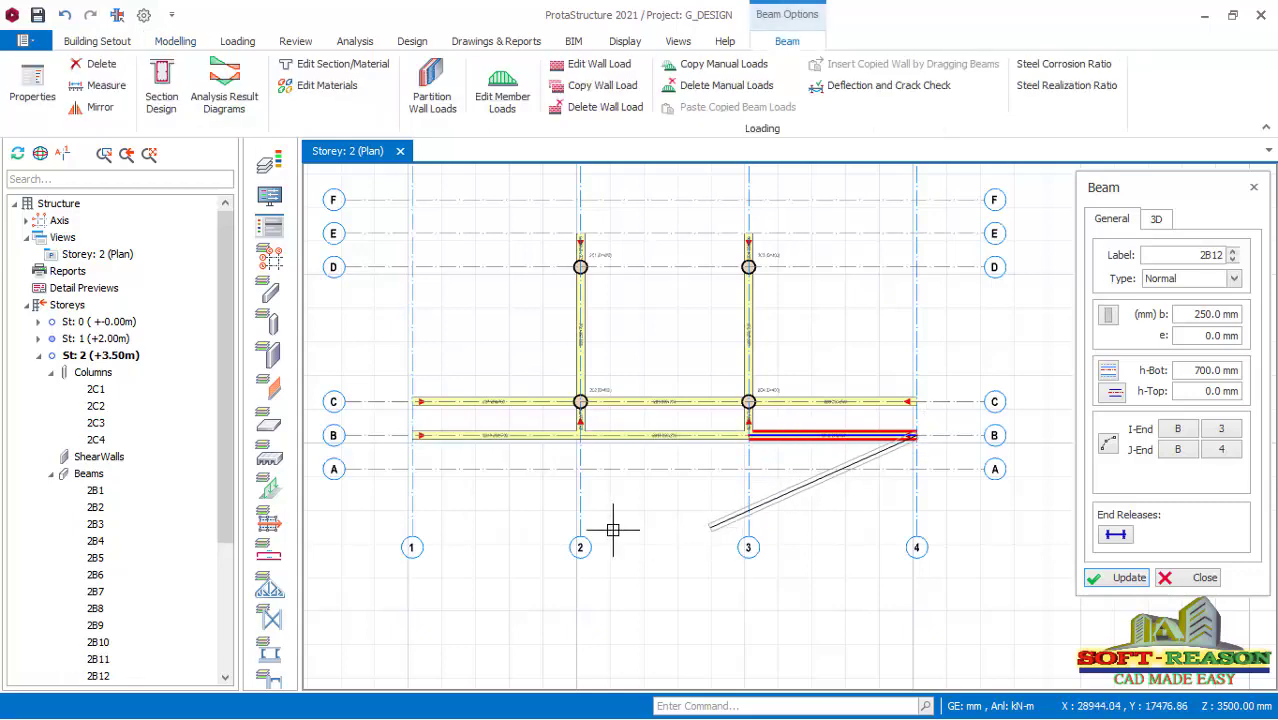
key(Escape)
- Insert beams along axis D from axis 1 to axis 4, one in each bay, and end the run
click(411, 267)
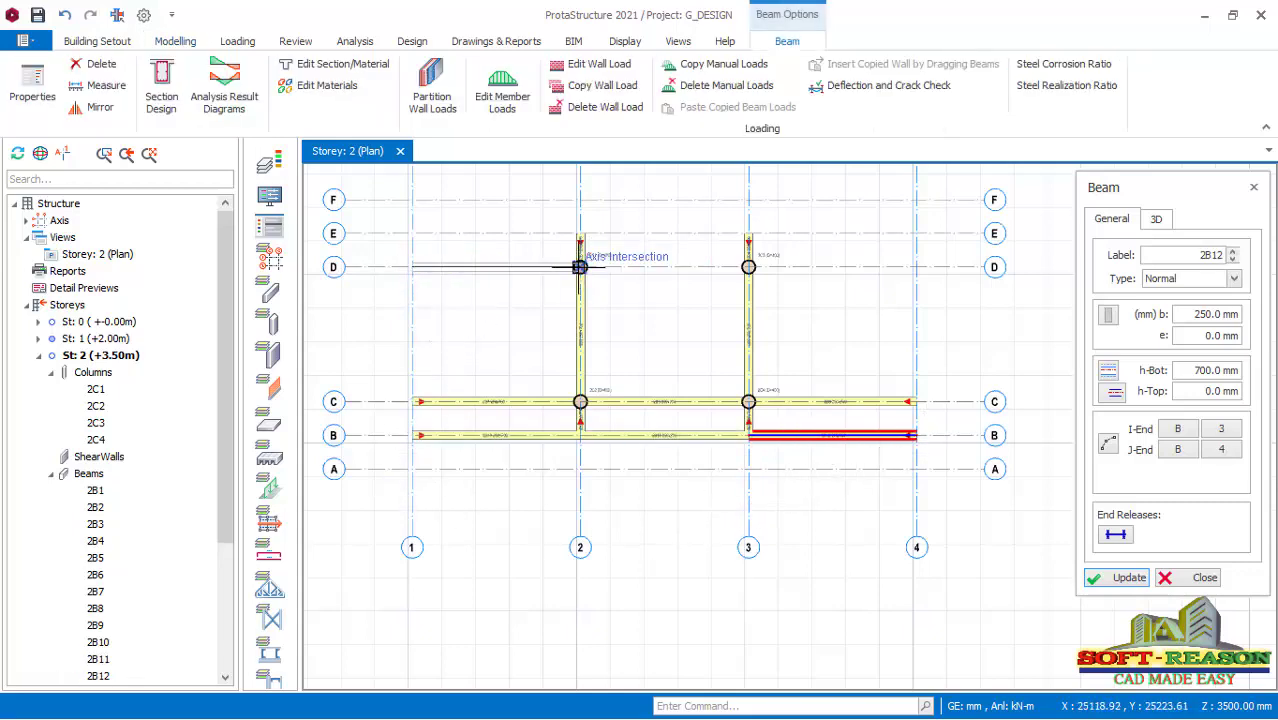
click(580, 267)
click(748, 267)
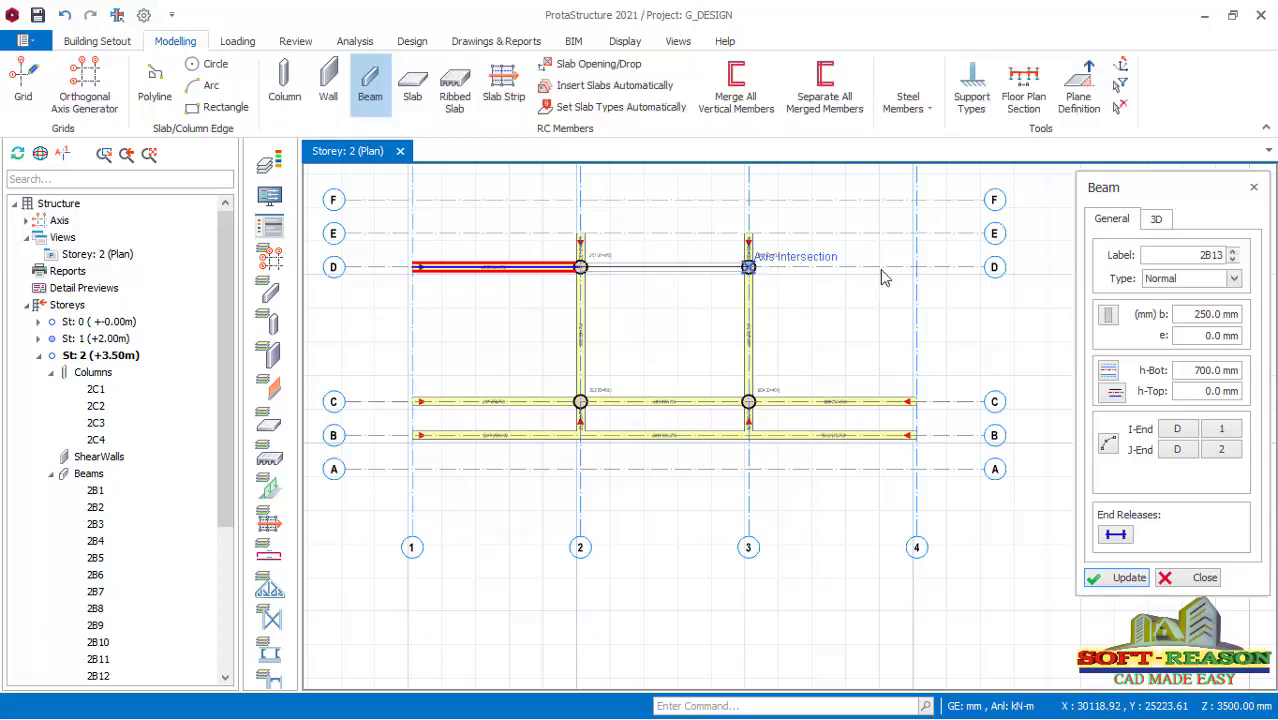
click(916, 267)
key(Escape)
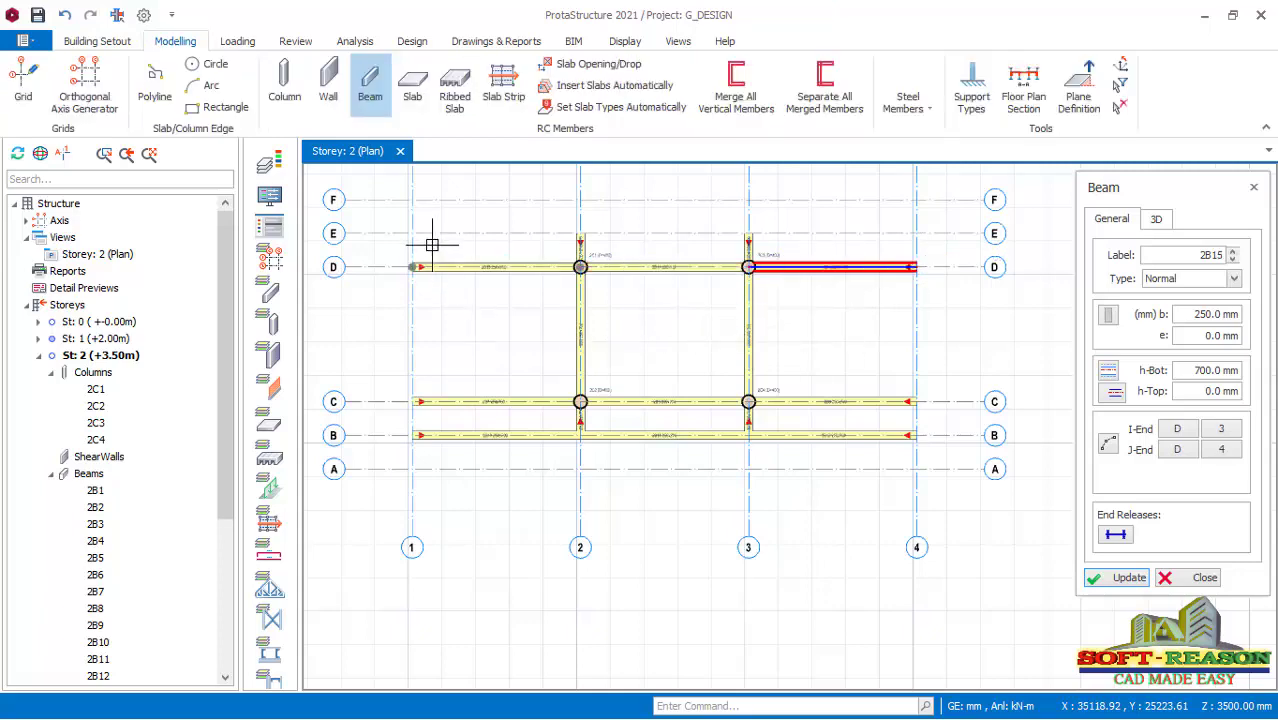
- Insert beams along axis E from axis 1 to axis 4, one in each bay, and end the run
click(411, 233)
click(580, 233)
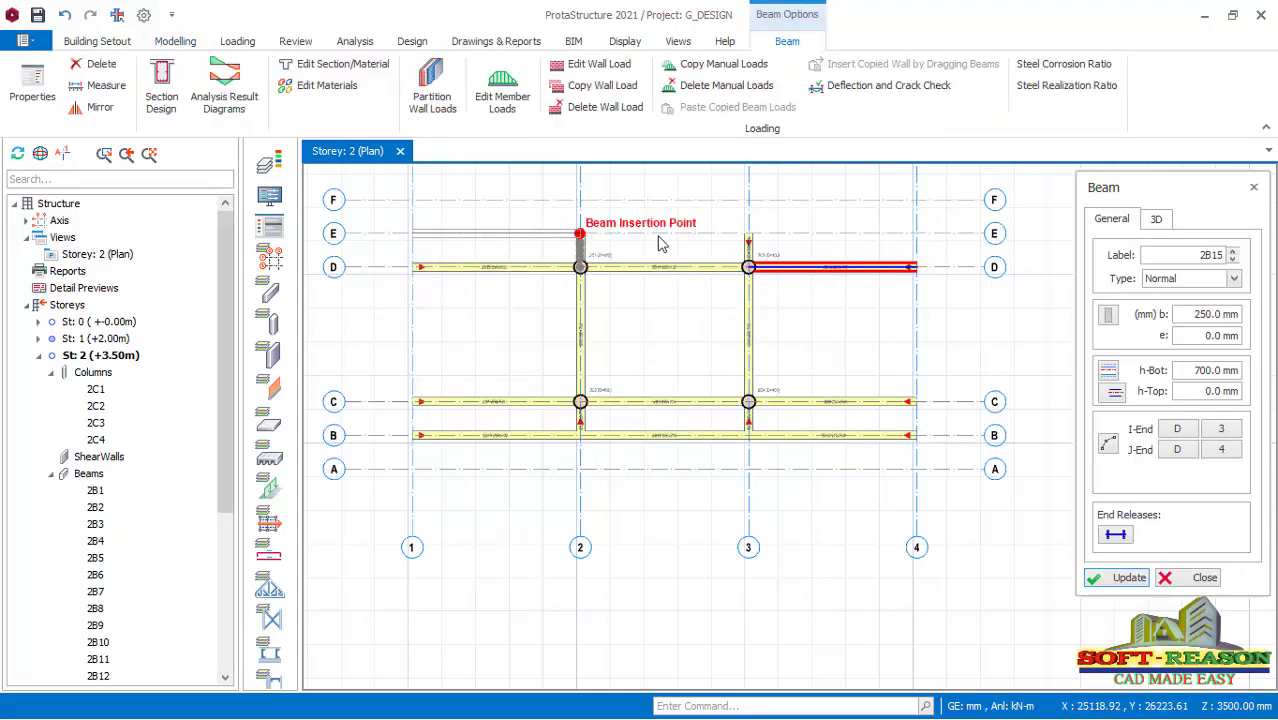
click(748, 233)
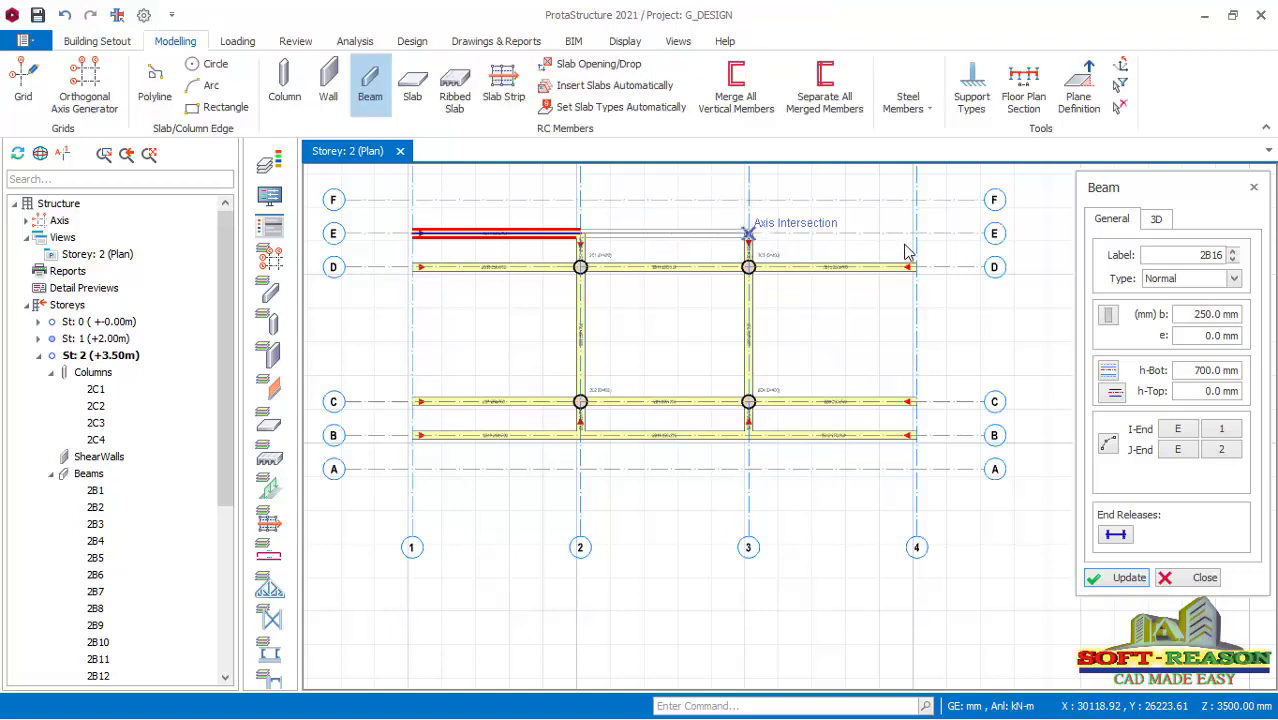
click(914, 233)
key(Escape)
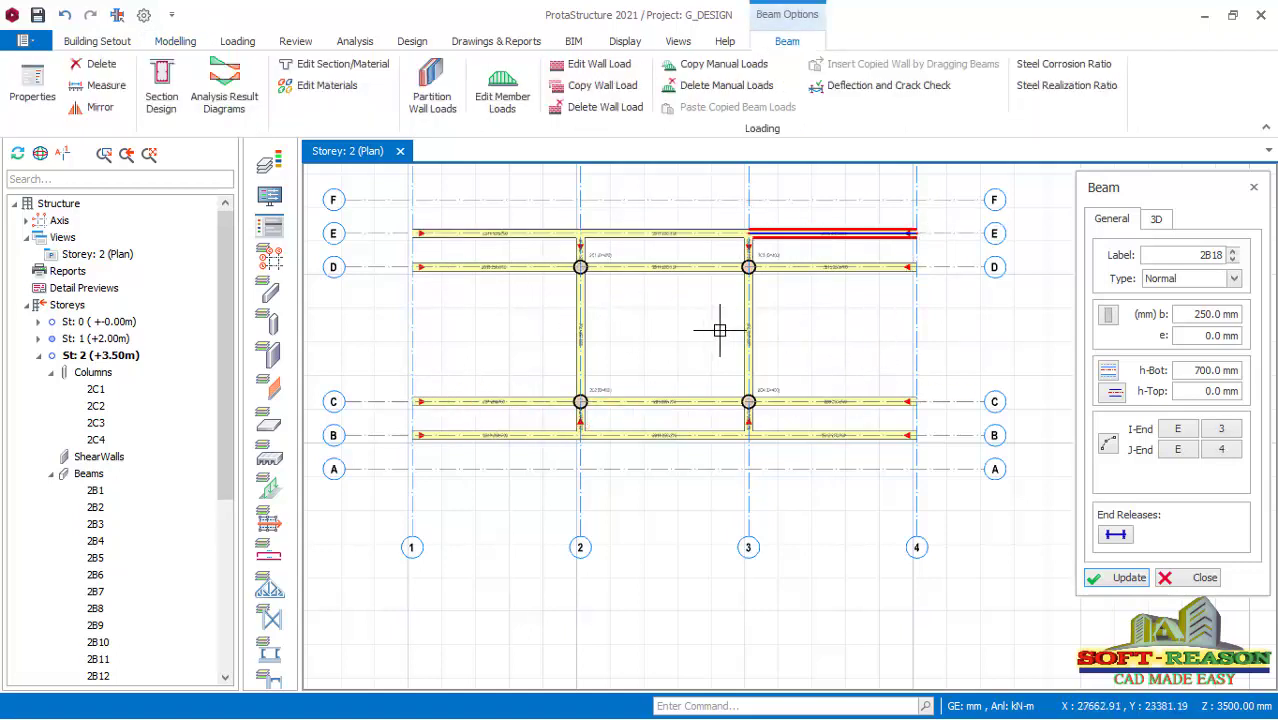
- Set up a slab with a thickness of 200 mm
scroll(665, 345, down, 2)
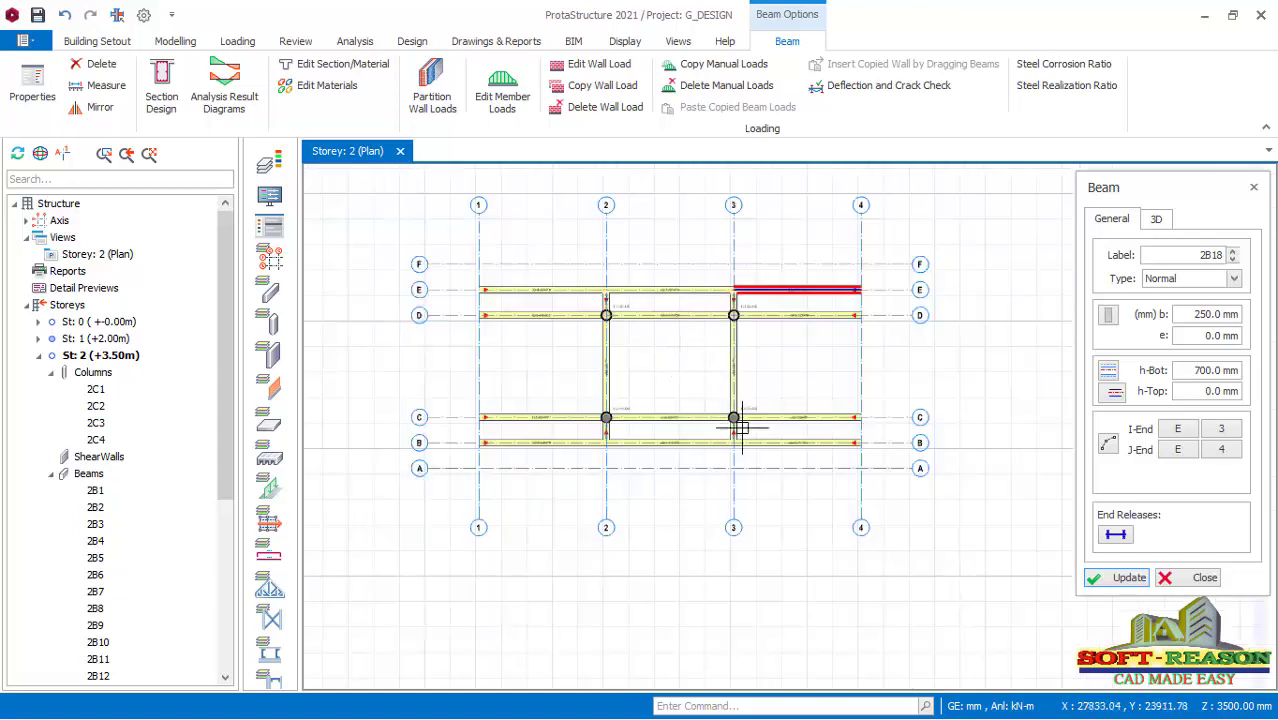
scroll(580, 463, up, 2)
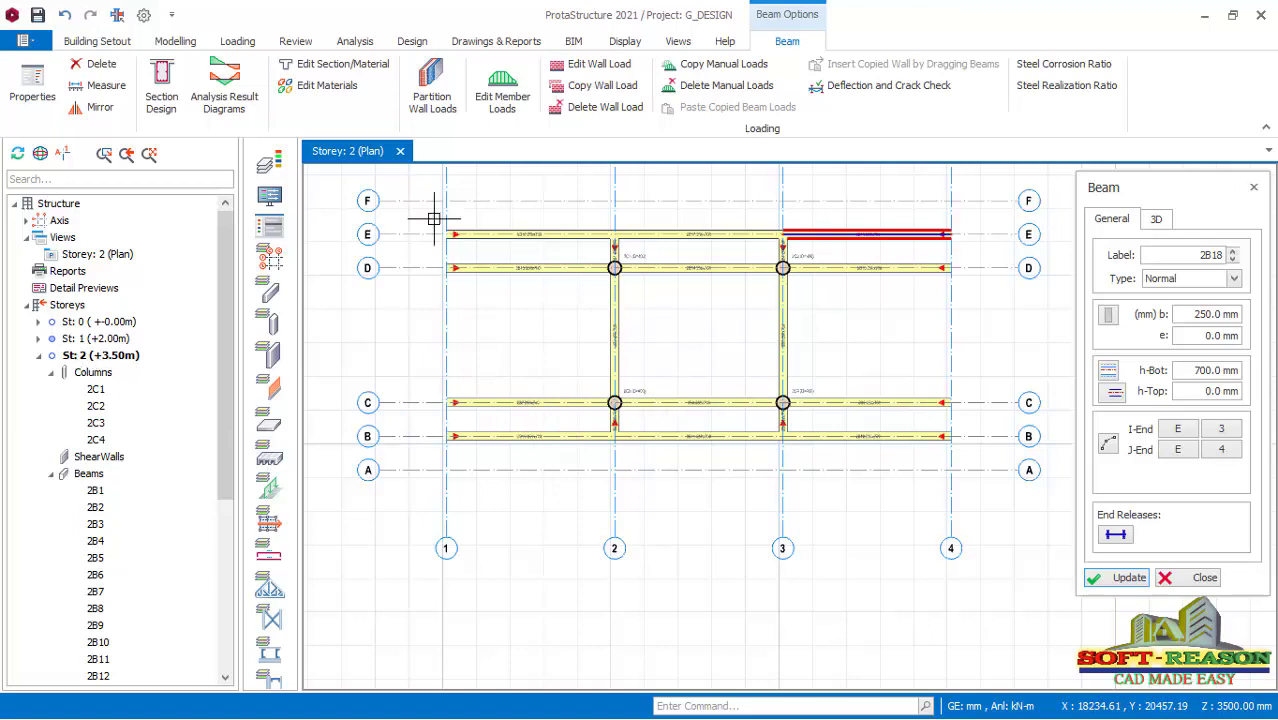
click(183, 42)
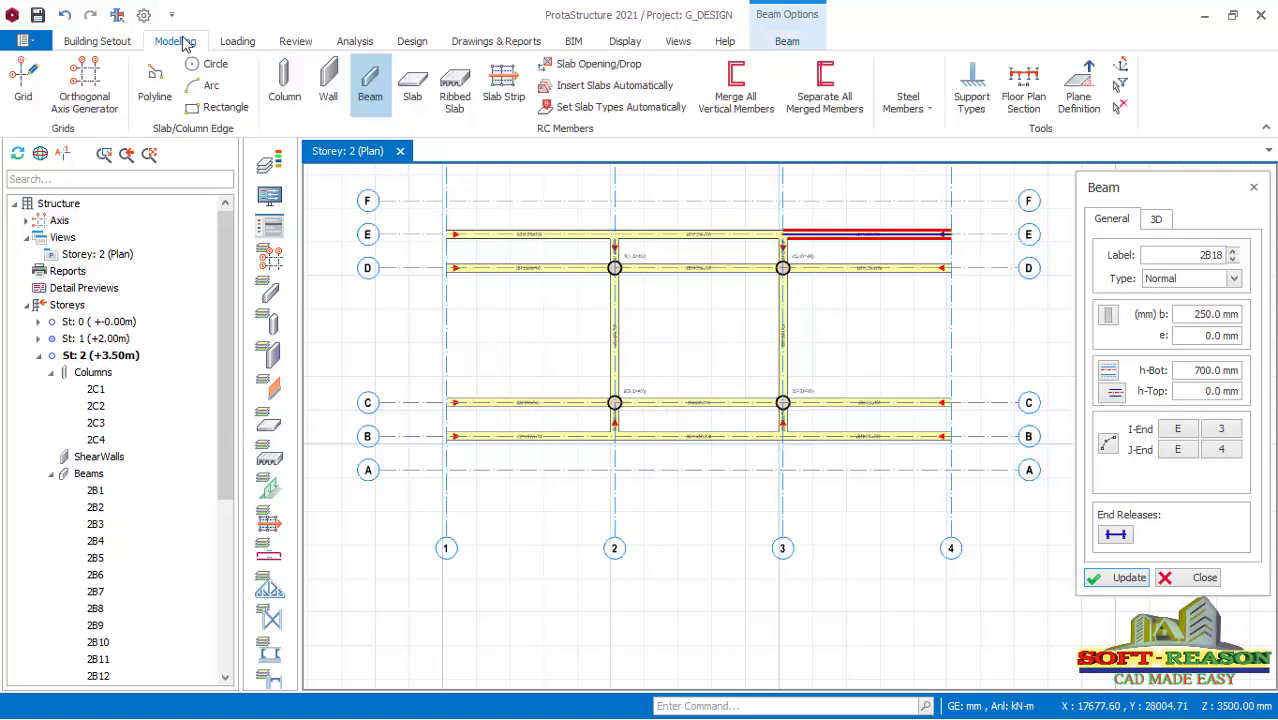
click(415, 92)
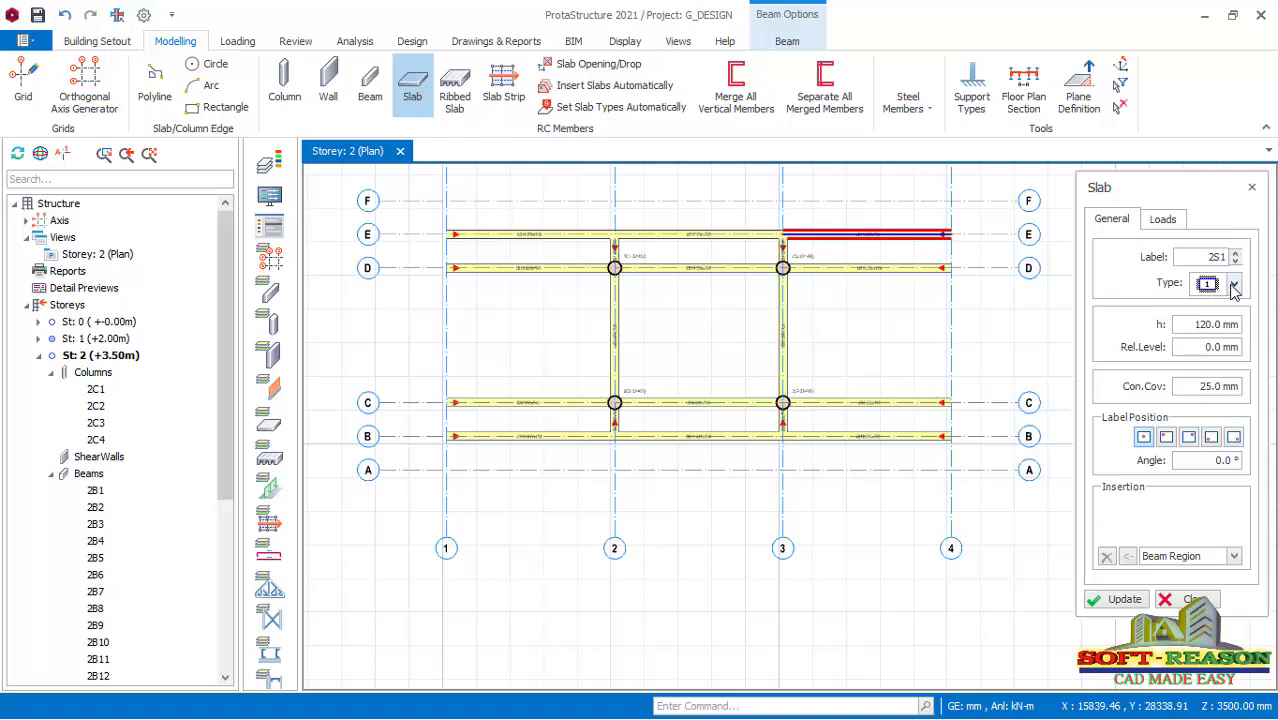
click(1220, 324)
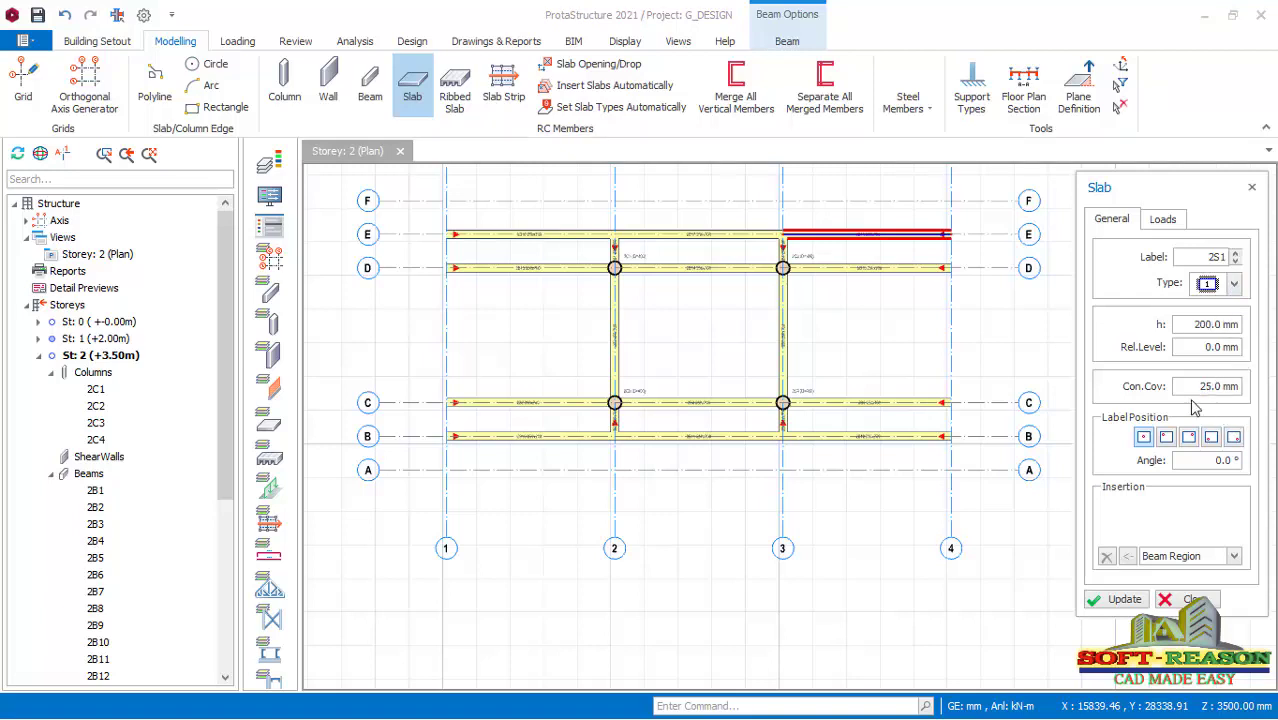
- Assign the Lowered Slab dead load and the 20 kN/m2 Foundries imposed load to the slab
click(1158, 222)
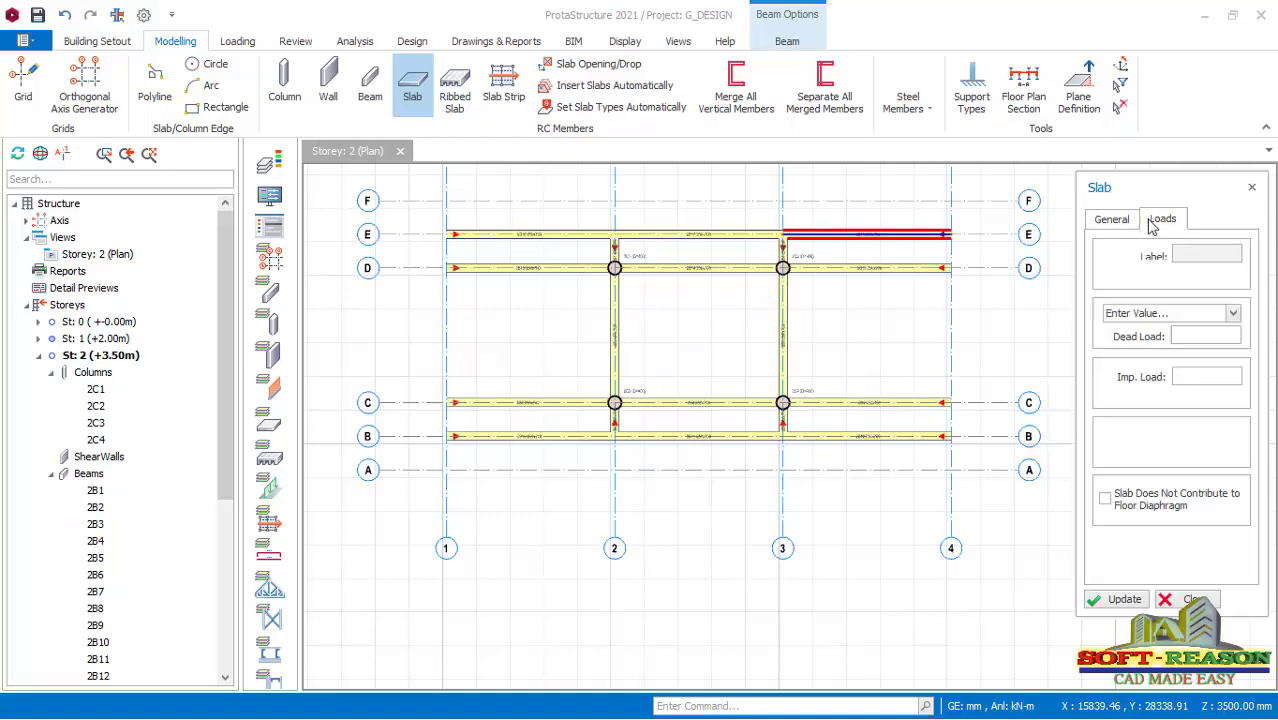
click(1233, 314)
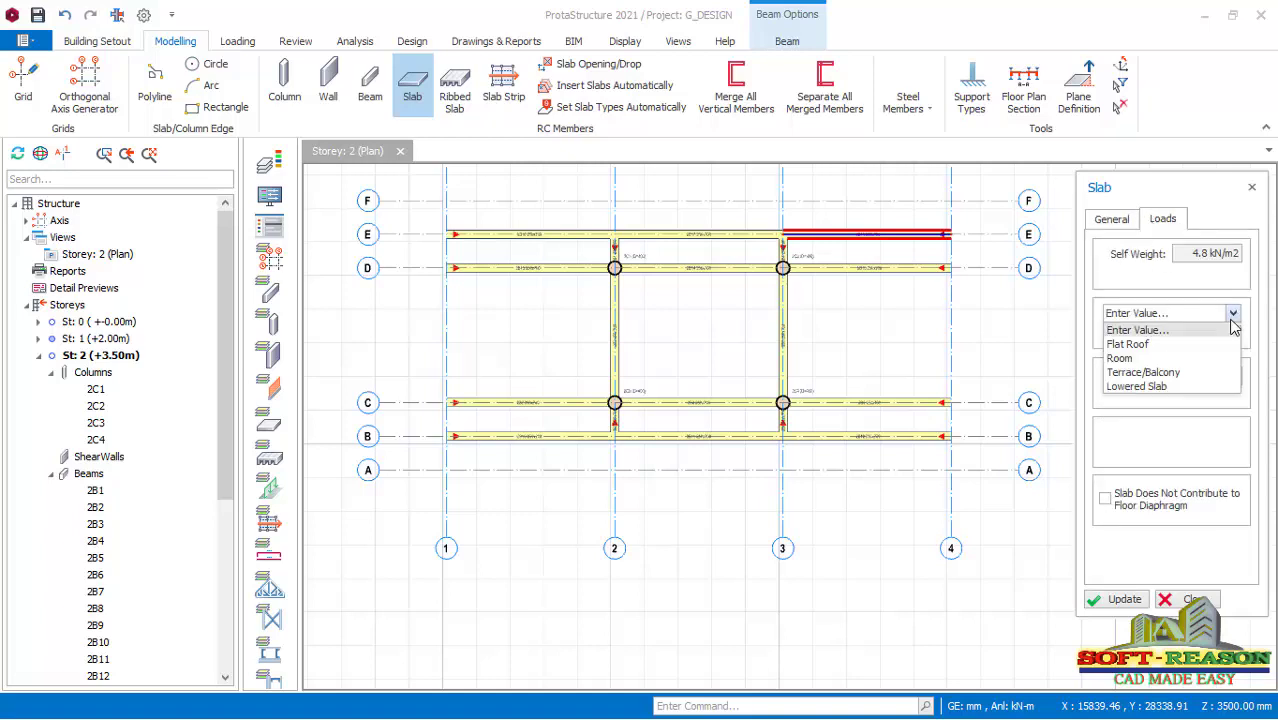
click(1140, 387)
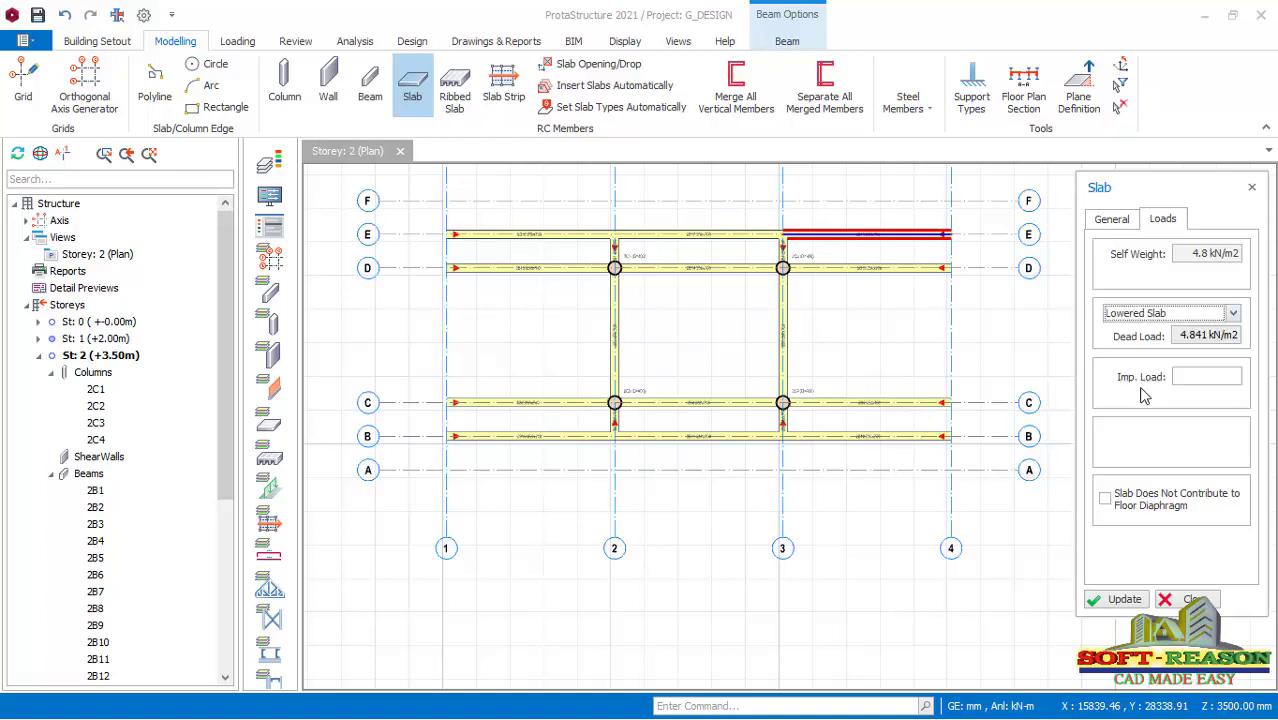
click(1194, 376)
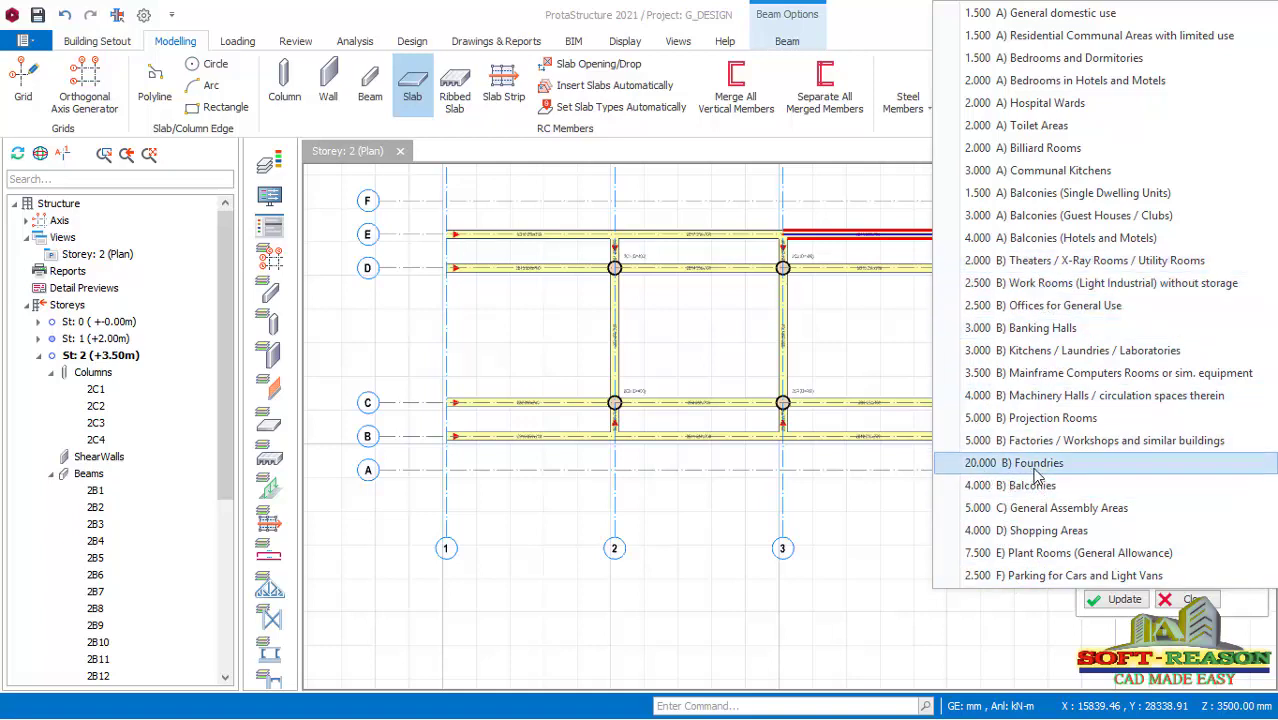
click(985, 466)
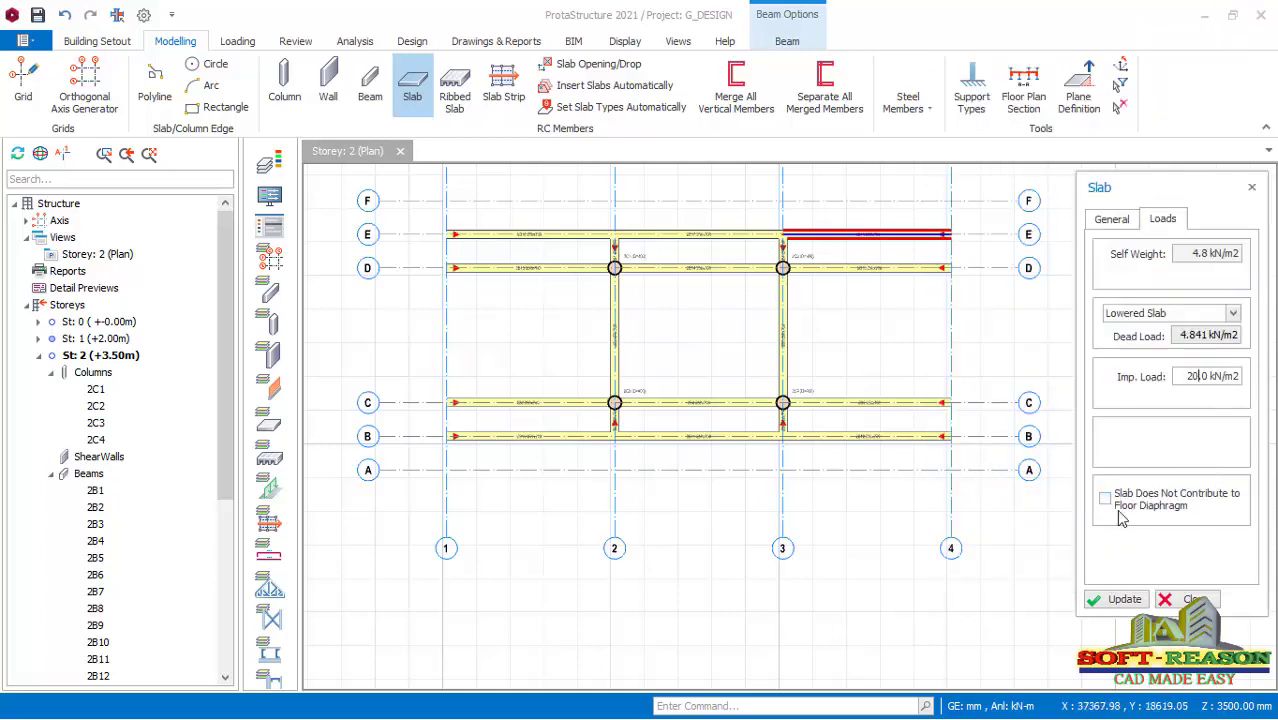
- Insert slabs in the six beam panels between axes 1 and 3, from axis B to axis E
click(529, 330)
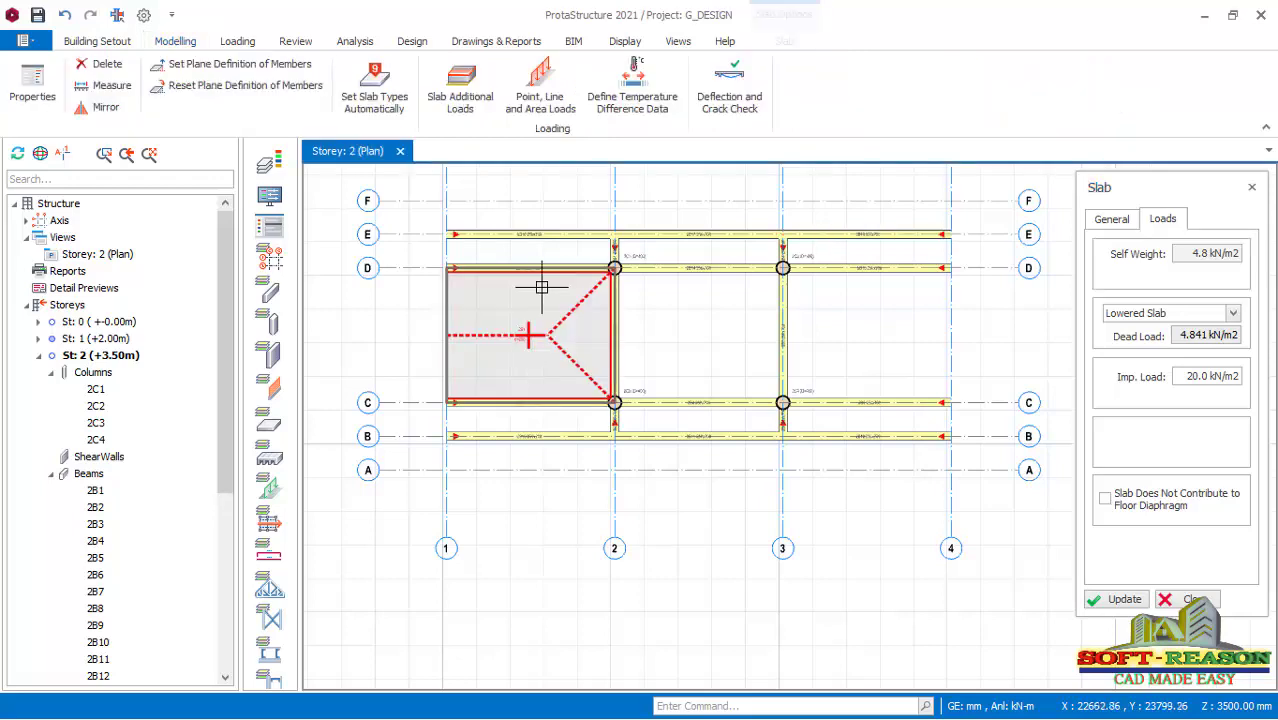
click(540, 254)
click(684, 252)
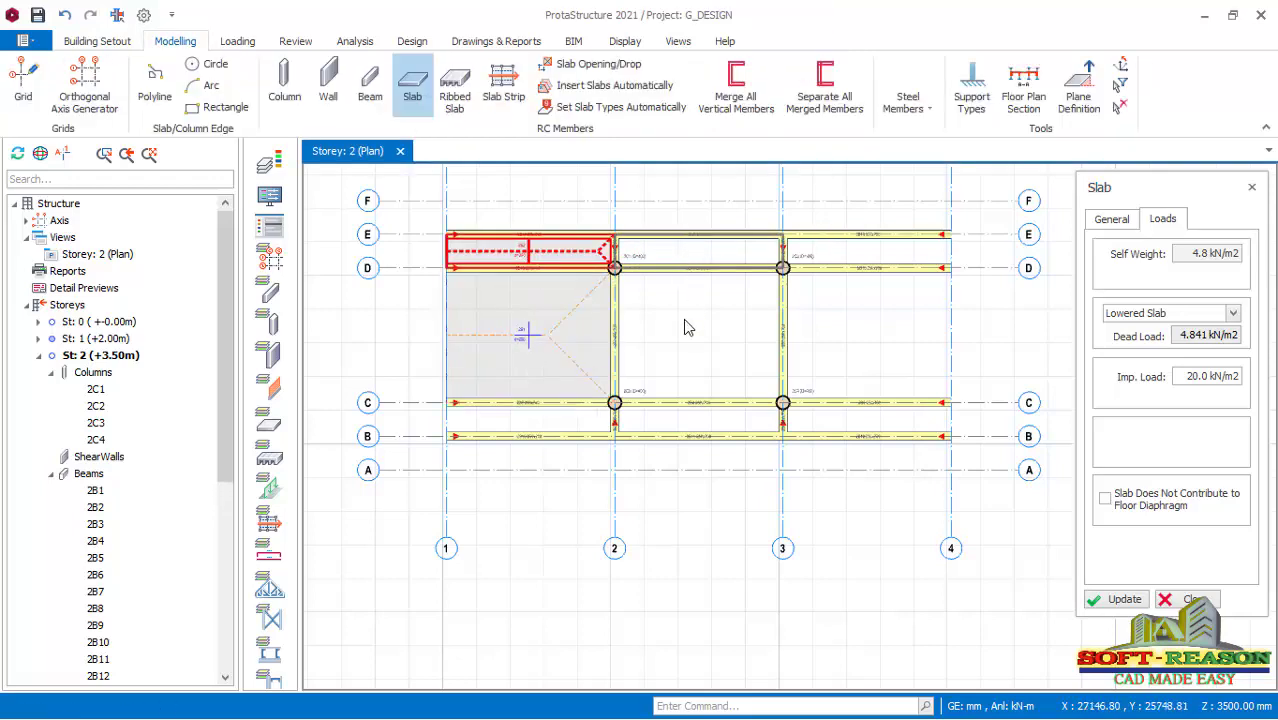
click(684, 330)
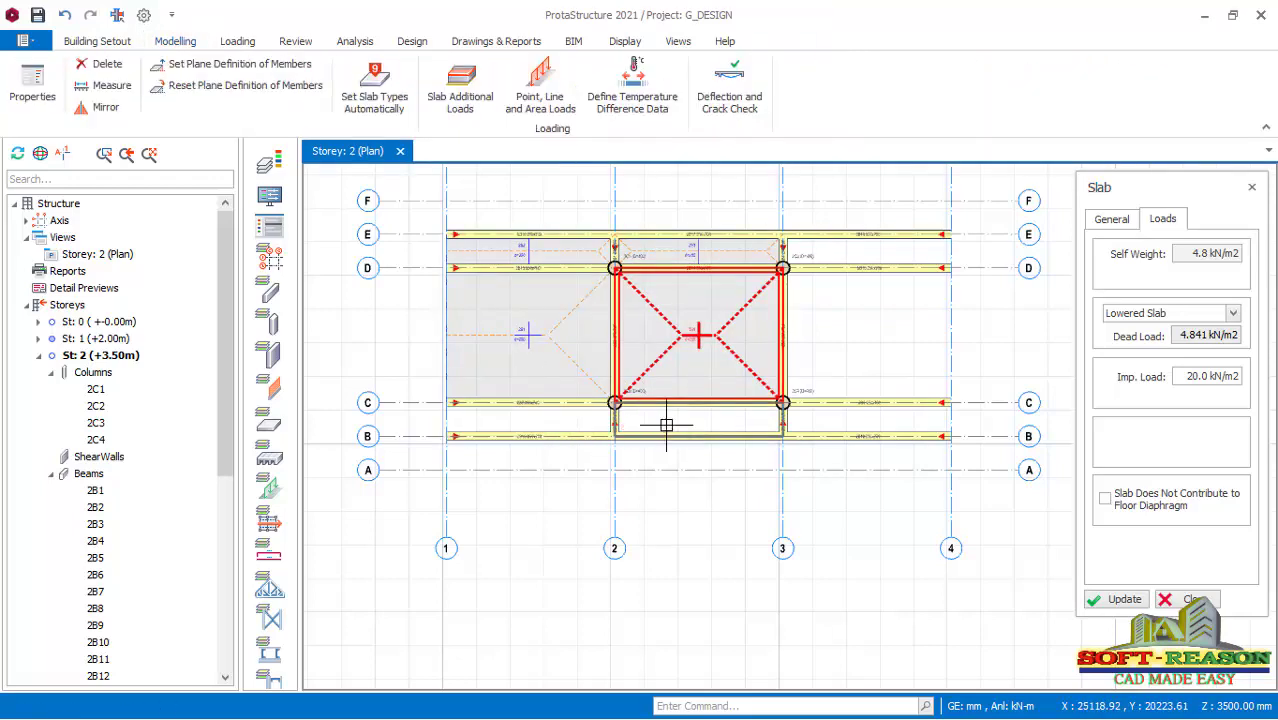
click(728, 425)
click(562, 419)
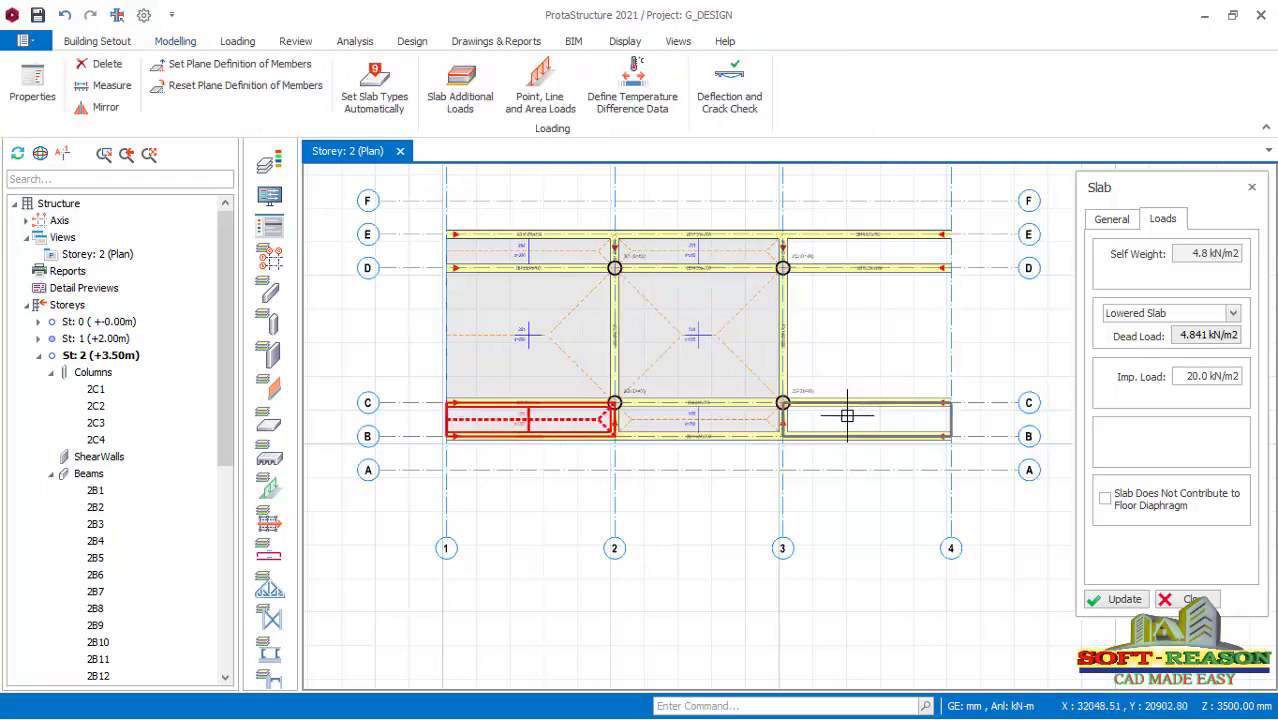
- Insert slabs in the three beam panels between axes 3 and 4, from axis B to axis E, and finish the slab command
click(857, 283)
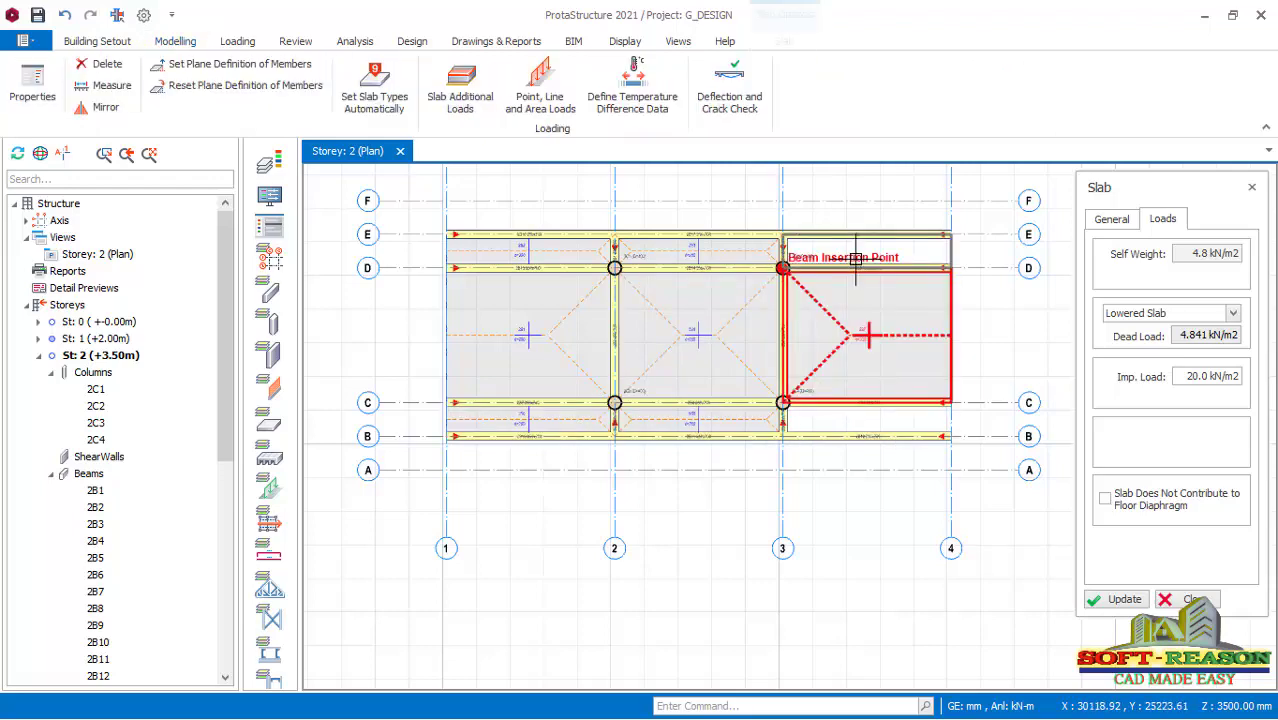
click(858, 425)
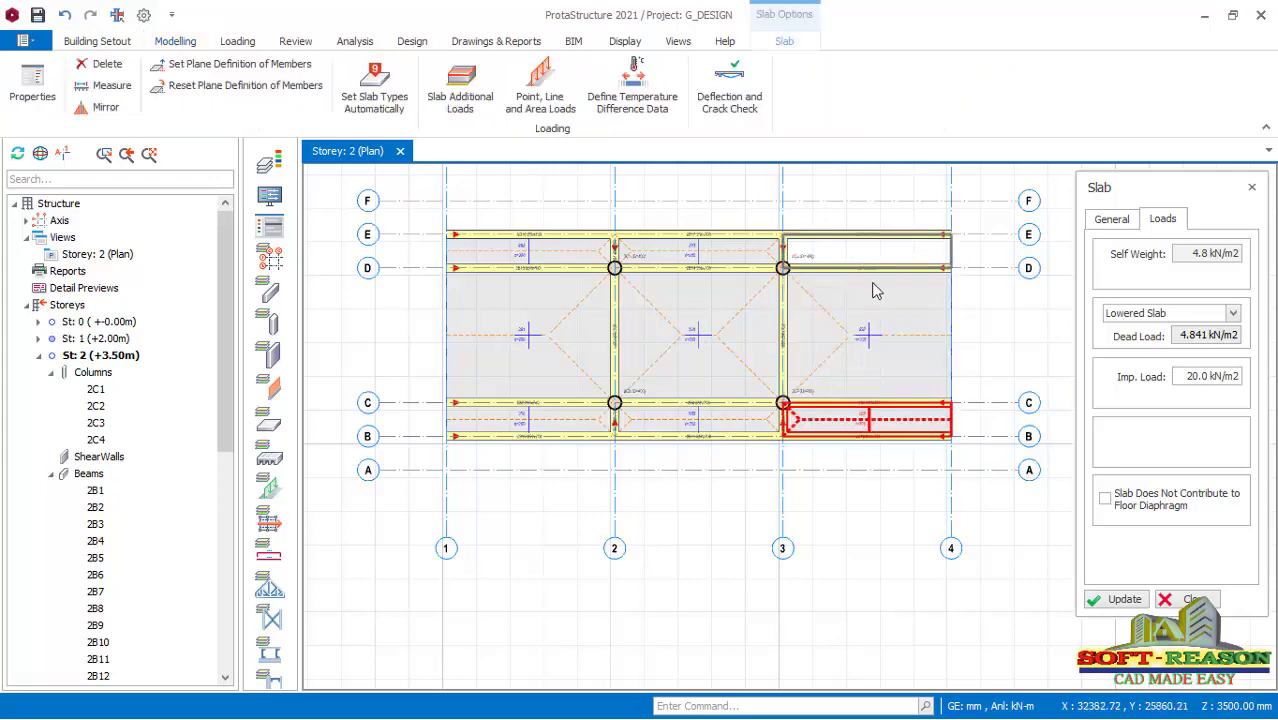
click(858, 248)
scroll(660, 430, down, 4)
scroll(676, 416, up, 4)
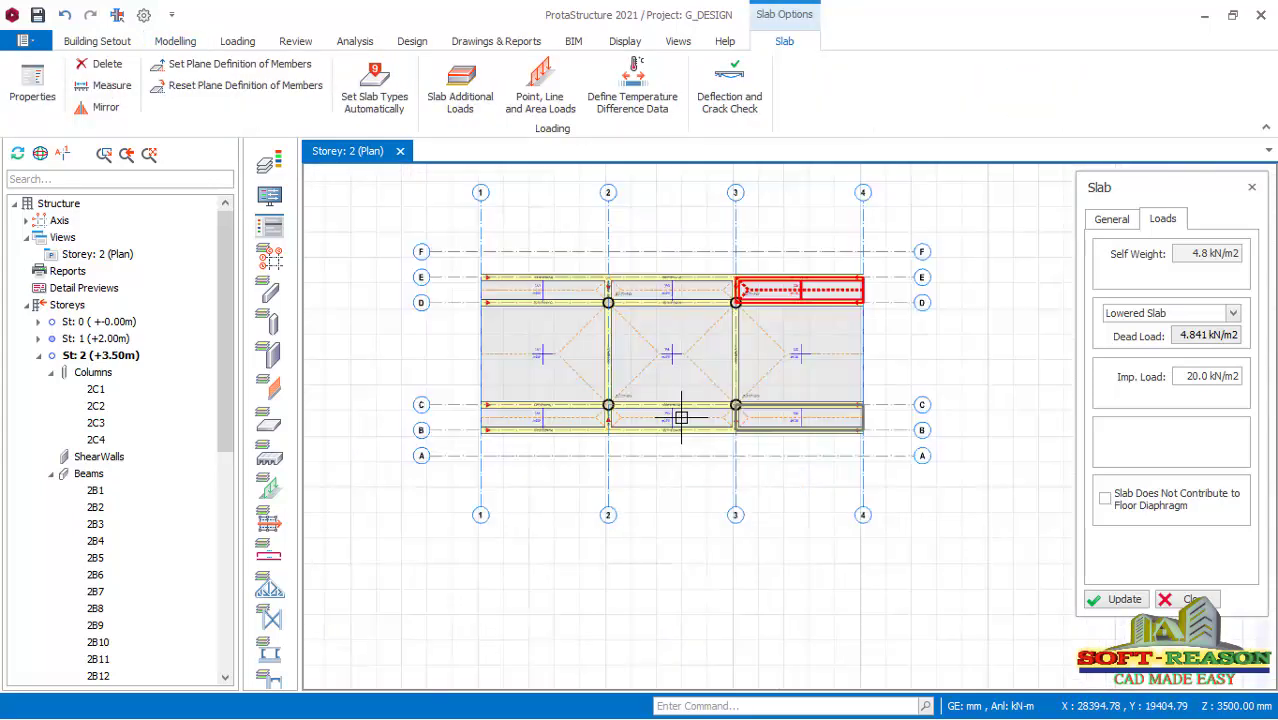
click(1140, 599)
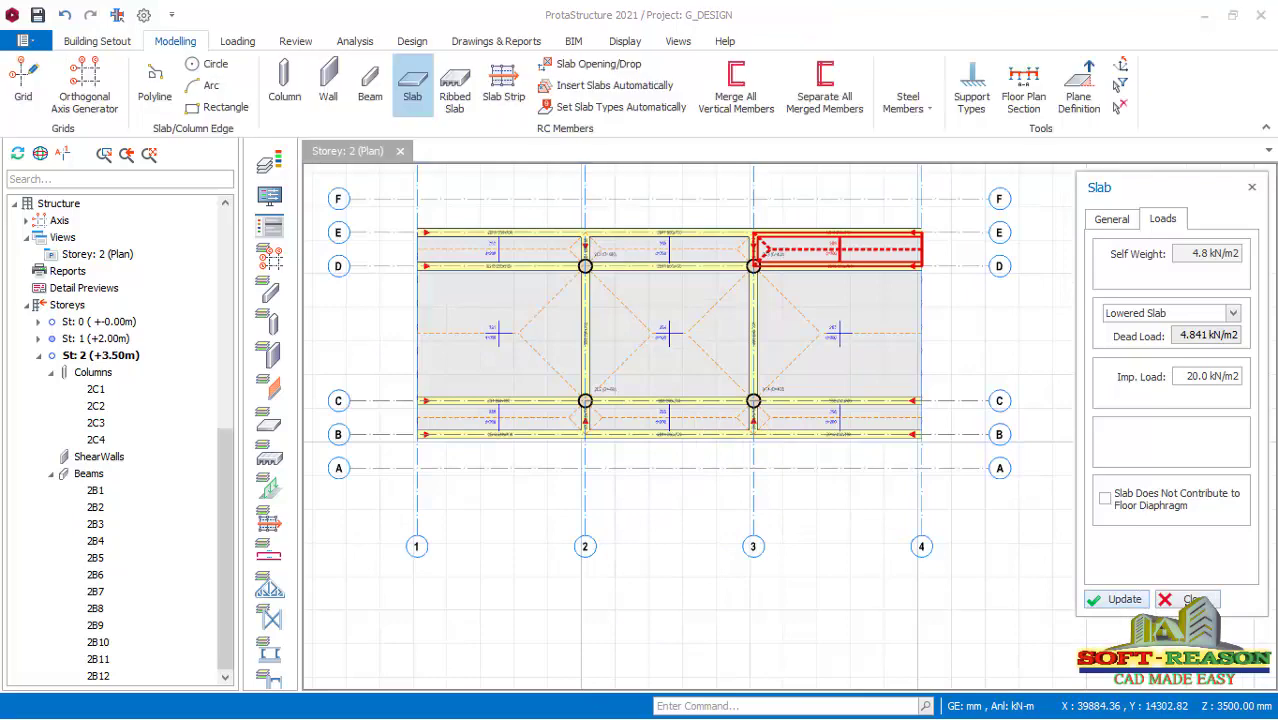
scroll(924, 428, up, 1)
scroll(667, 350, down, 2)
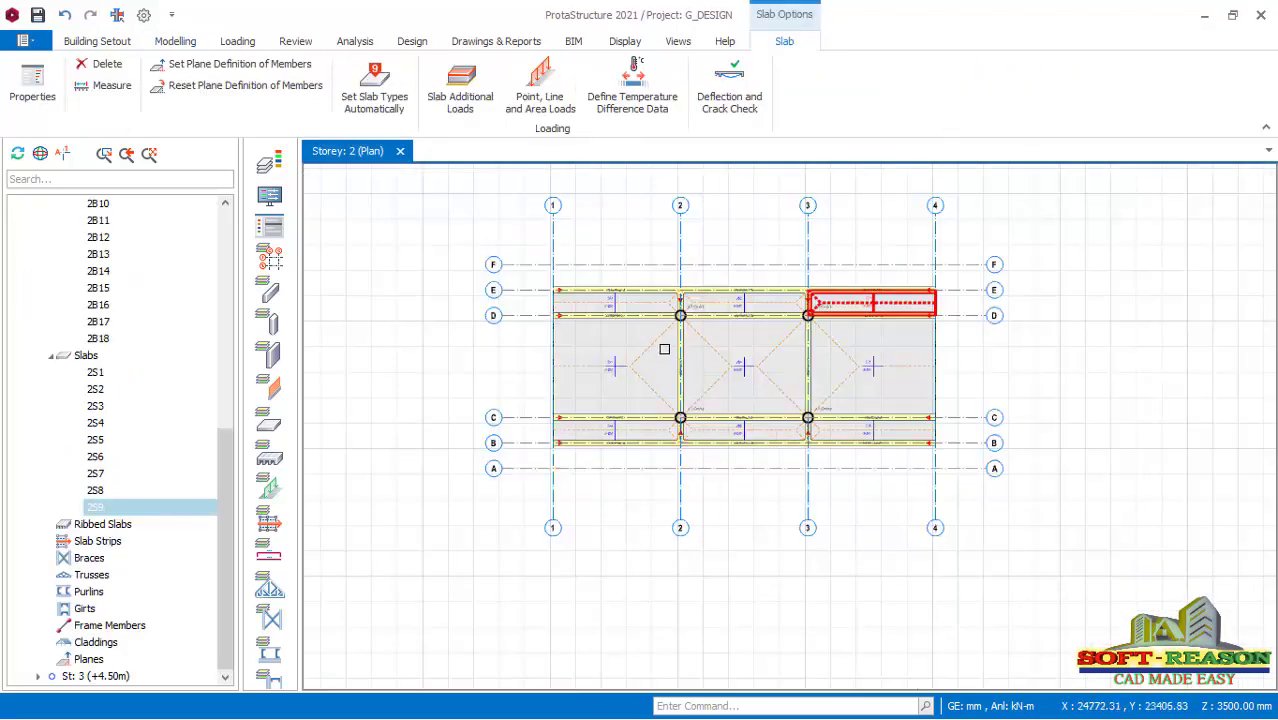
scroll(820, 430, up, 3)
scroll(820, 430, down, 3)
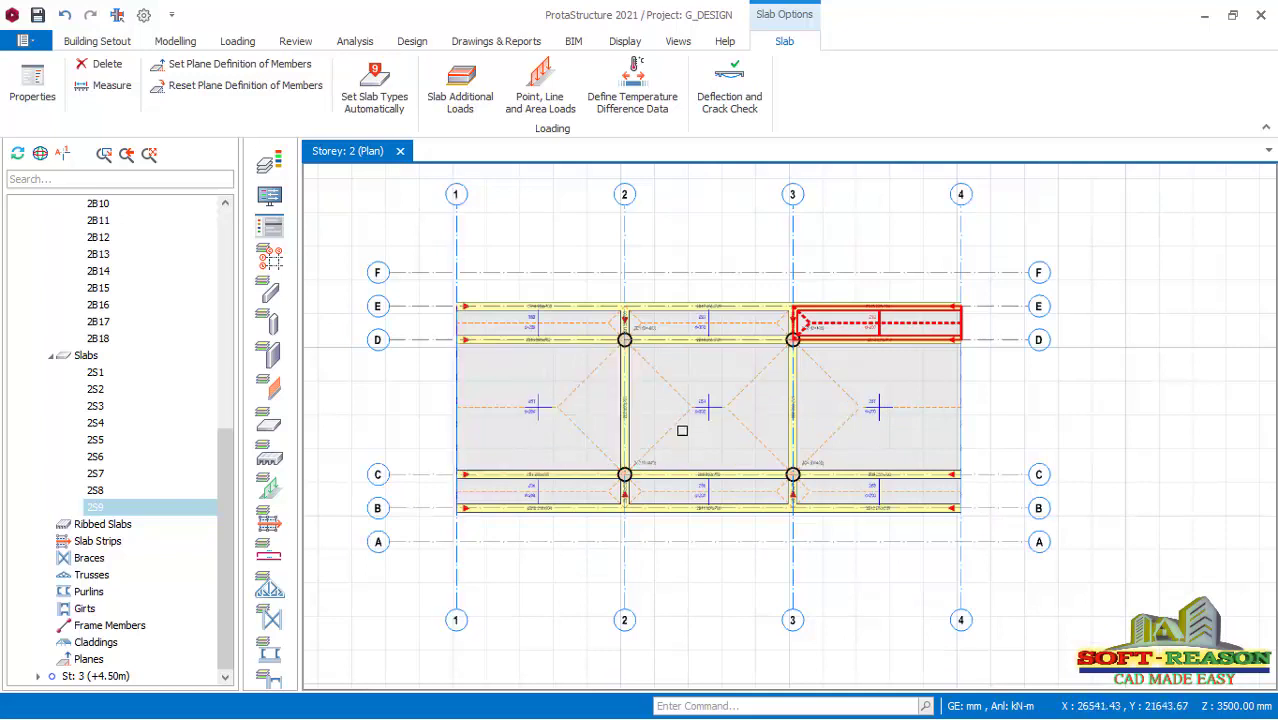
scroll(682, 430, down, 1)
- Go back to the start of the structure tree and select the Storey: 2 (Plan) view
click(112, 86)
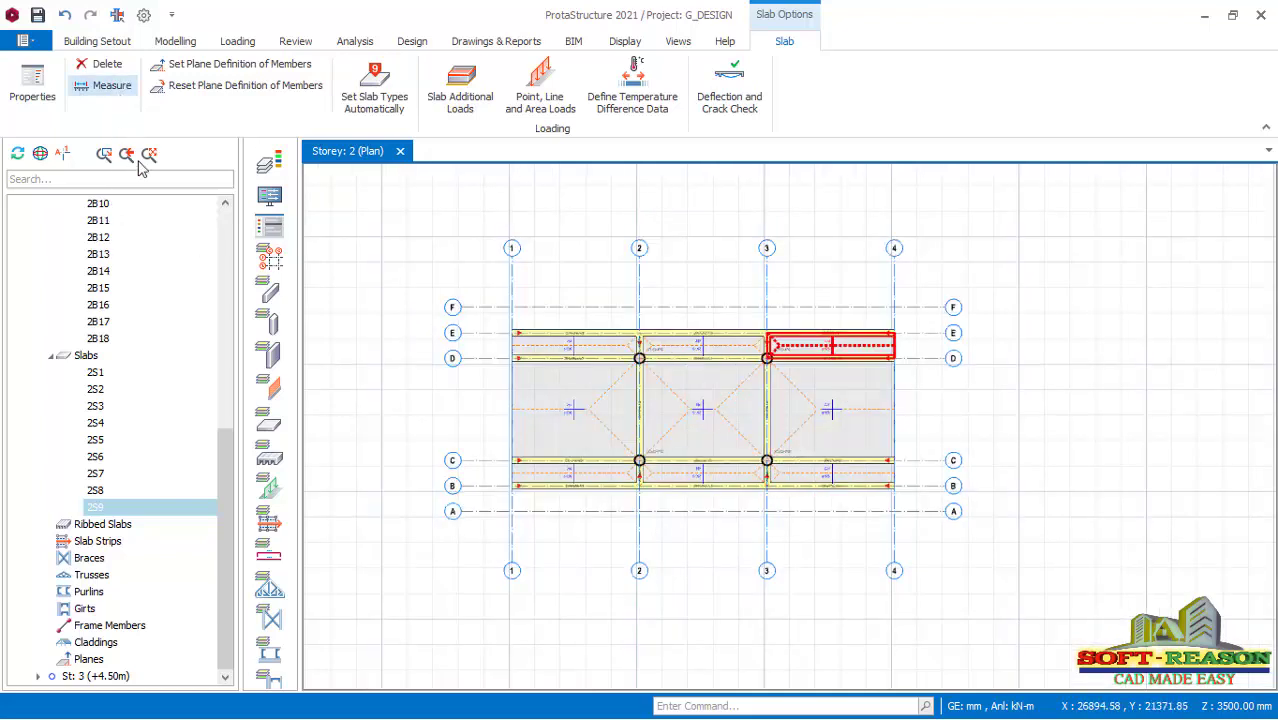
drag(229, 479, 211, 255)
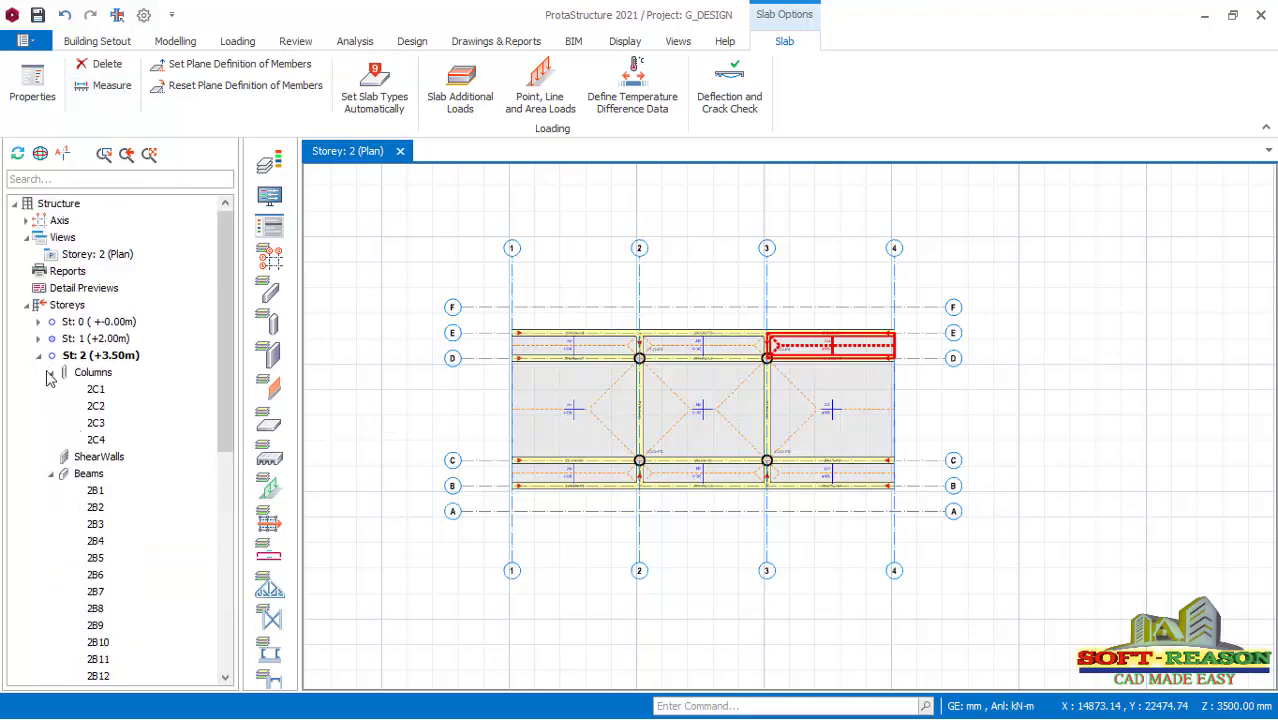
click(78, 254)
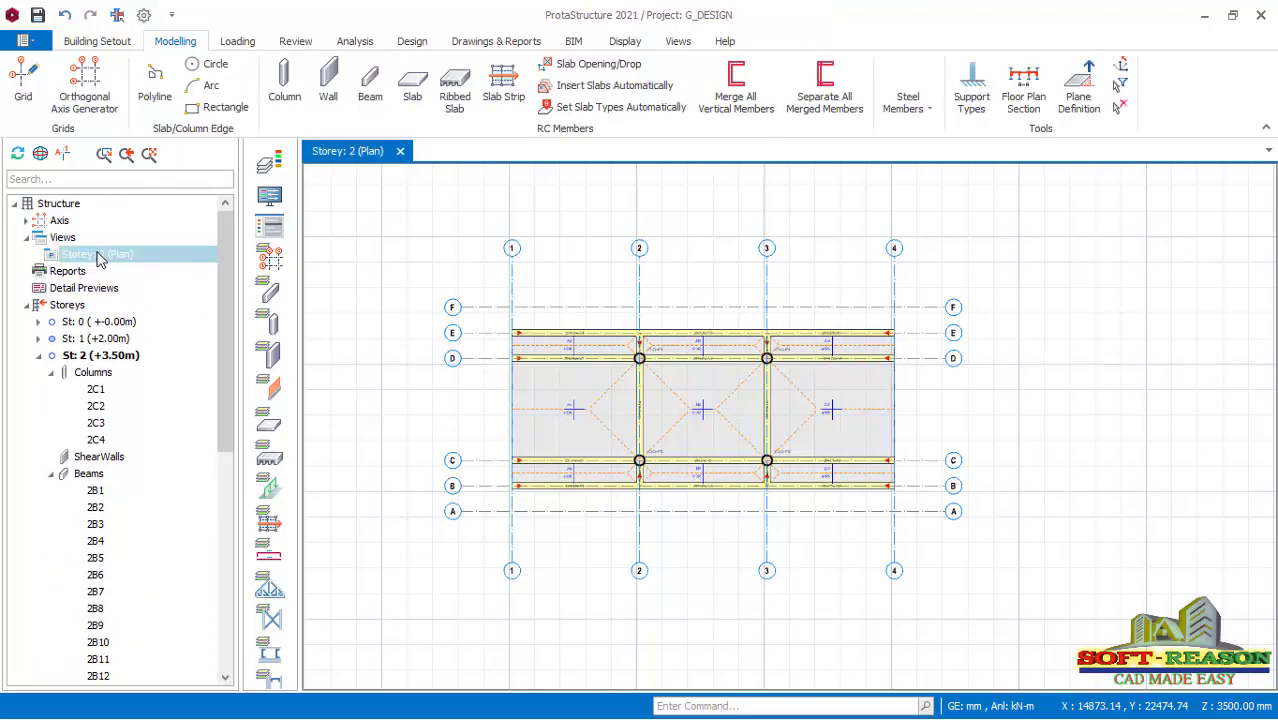
- Switch the Storey: 2 plan view to 3D and examine the columns, beams and end walls from the front
right_click(98, 254)
click(177, 266)
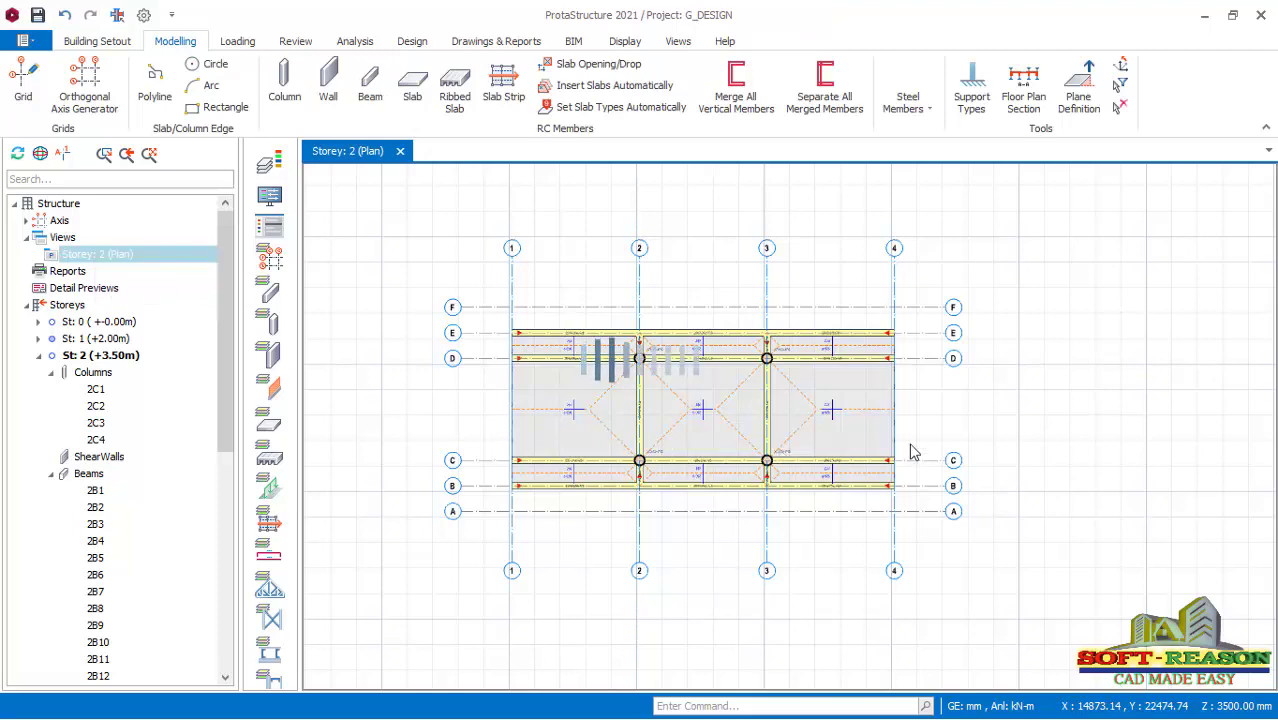
mouse_move(952, 469)
middle_down()
mouse_move(770, 460)
mouse_move(605, 497)
mouse_move(690, 458)
middle_up()
scroll(690, 458, down, 5)
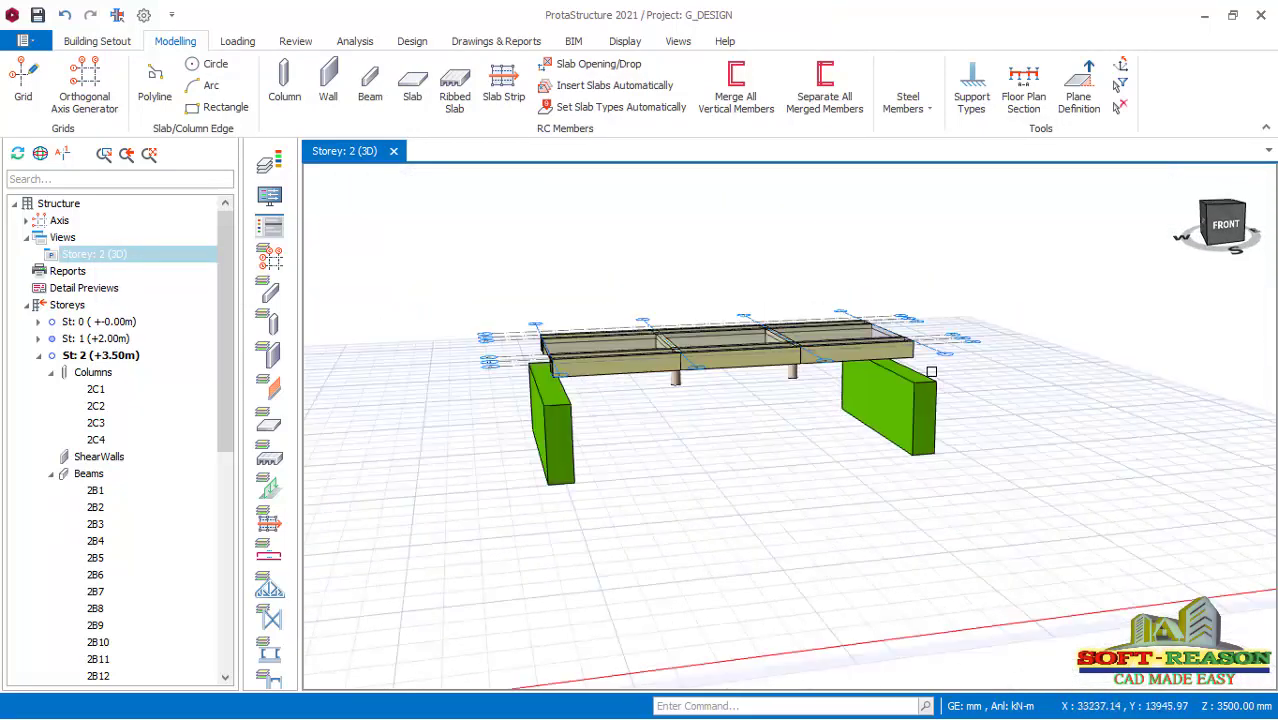
scroll(885, 450, up, 2)
mouse_move(889, 455)
middle_down()
mouse_move(810, 451)
mouse_move(910, 448)
mouse_move(840, 457)
middle_up()
scroll(783, 419, up, 2)
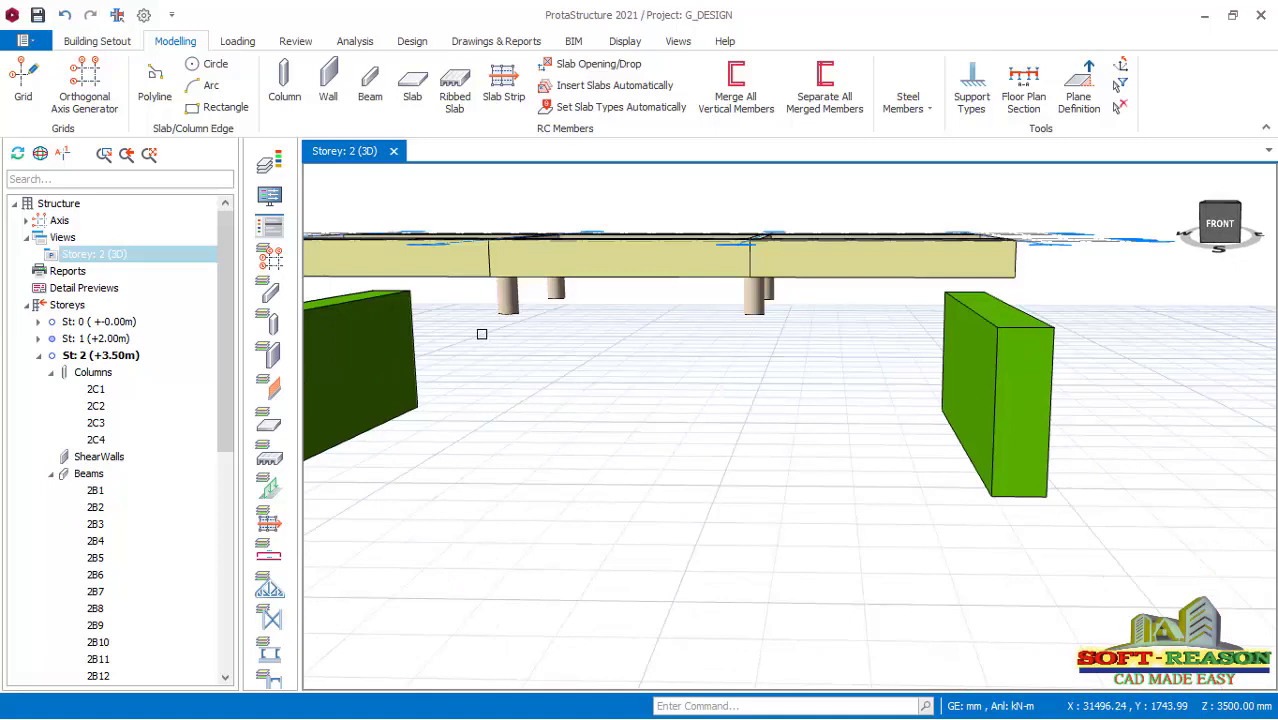
mouse_move(673, 380)
middle_down()
mouse_move(650, 474)
mouse_move(730, 457)
mouse_move(650, 451)
middle_up()
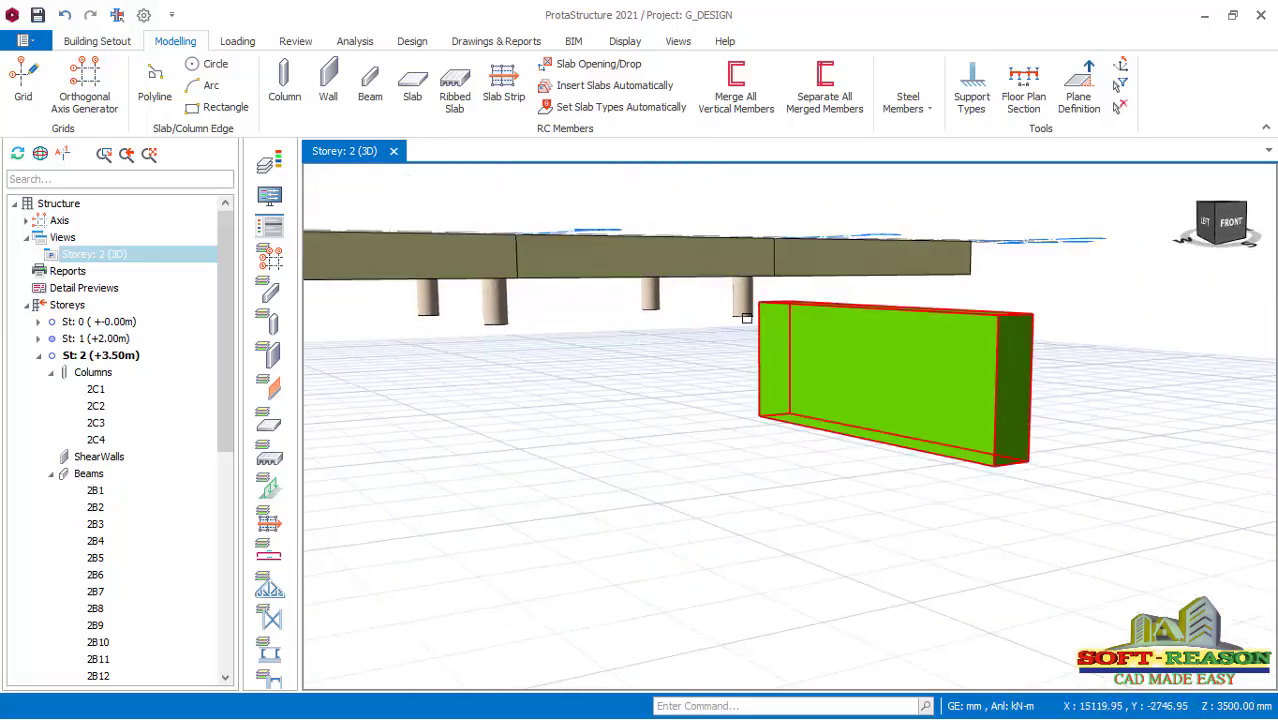
middle_drag(736, 405, 696, 466)
- Set the length of the four circular columns 2C1, 2C2, 2C4 and 2C3 to 2 storeys in their Column Table
mouse_move(782, 309)
mouse_down()
mouse_move(425, 371)
mouse_move(408, 354)
mouse_up()
right_click(575, 356)
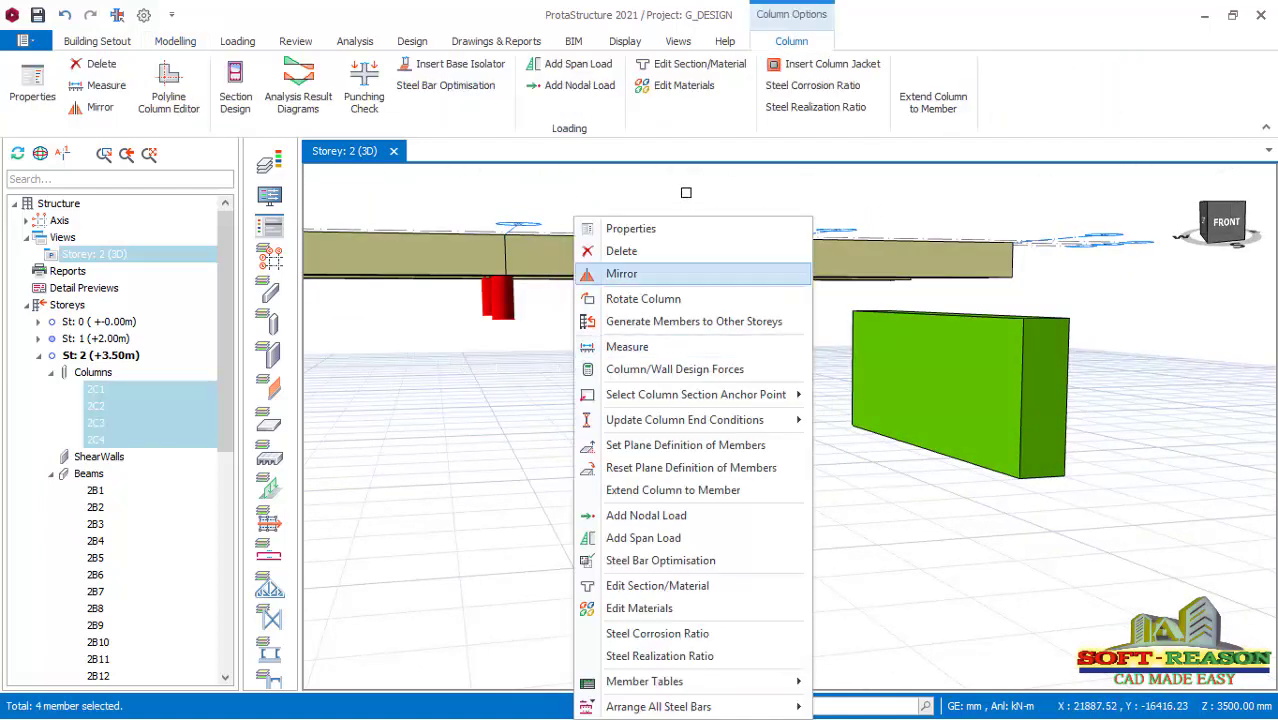
click(617, 251)
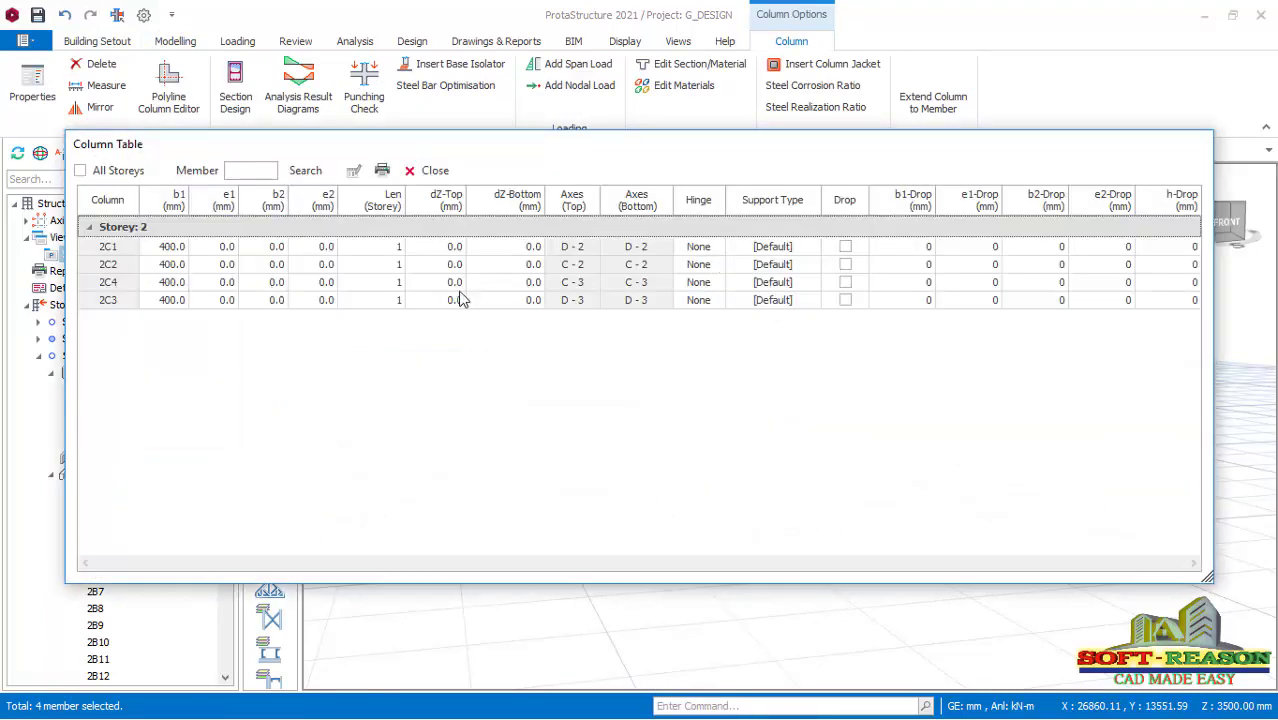
click(398, 247)
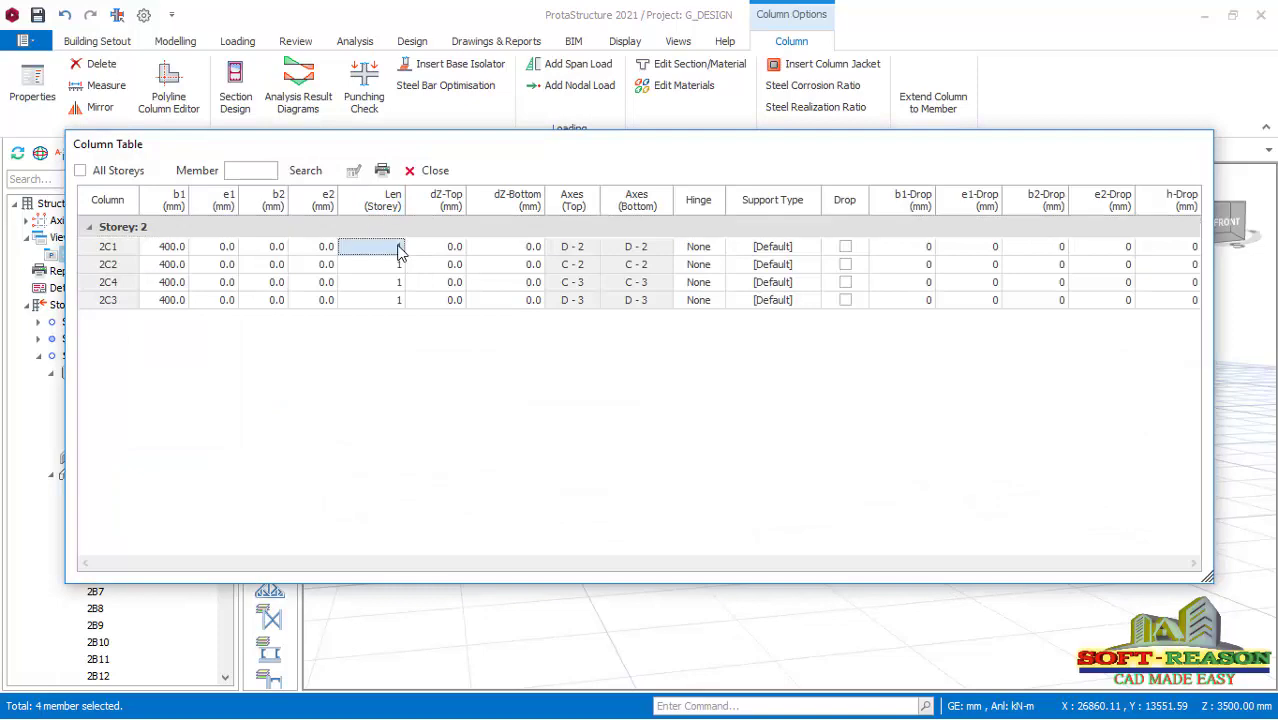
drag(755, 155, 841, 395)
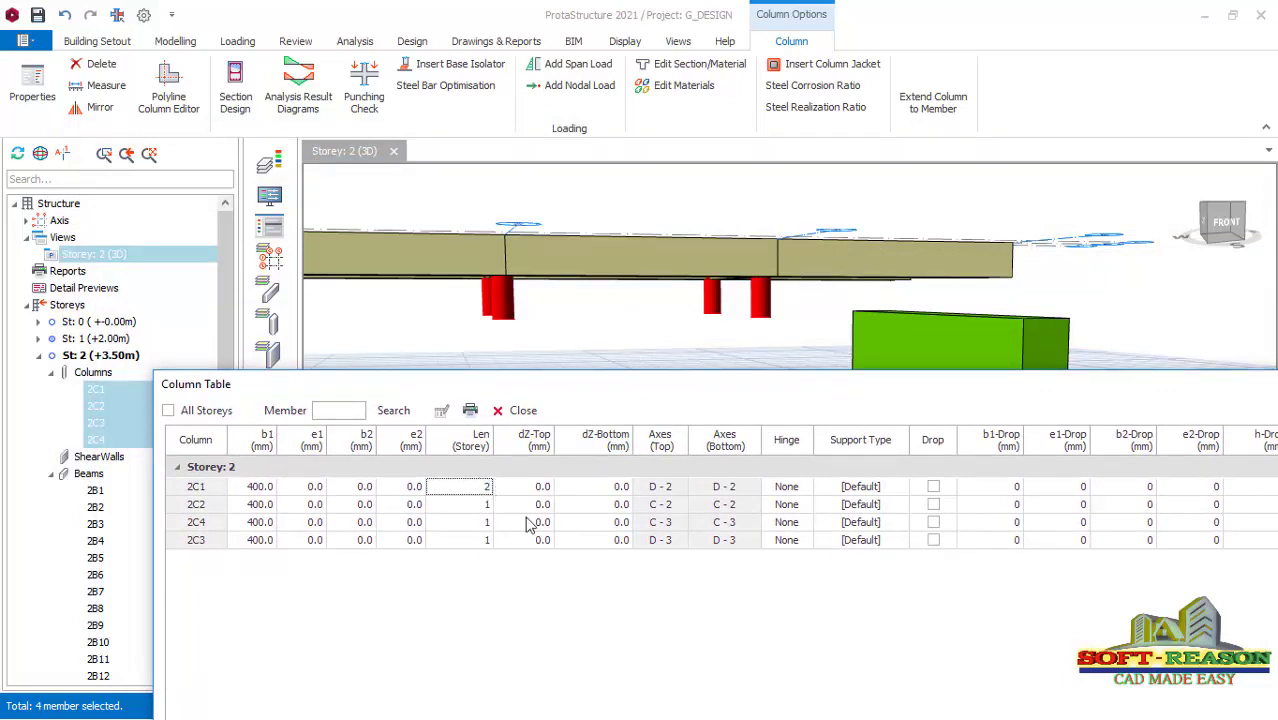
click(480, 505)
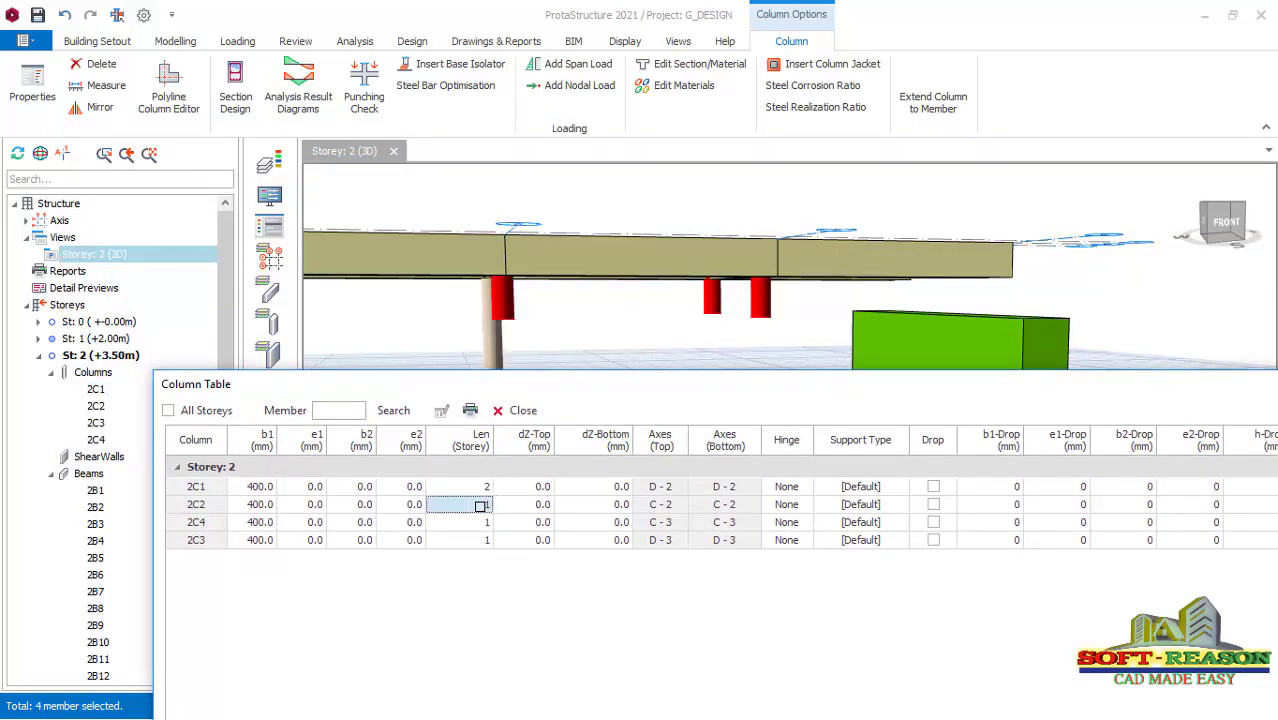
click(490, 506)
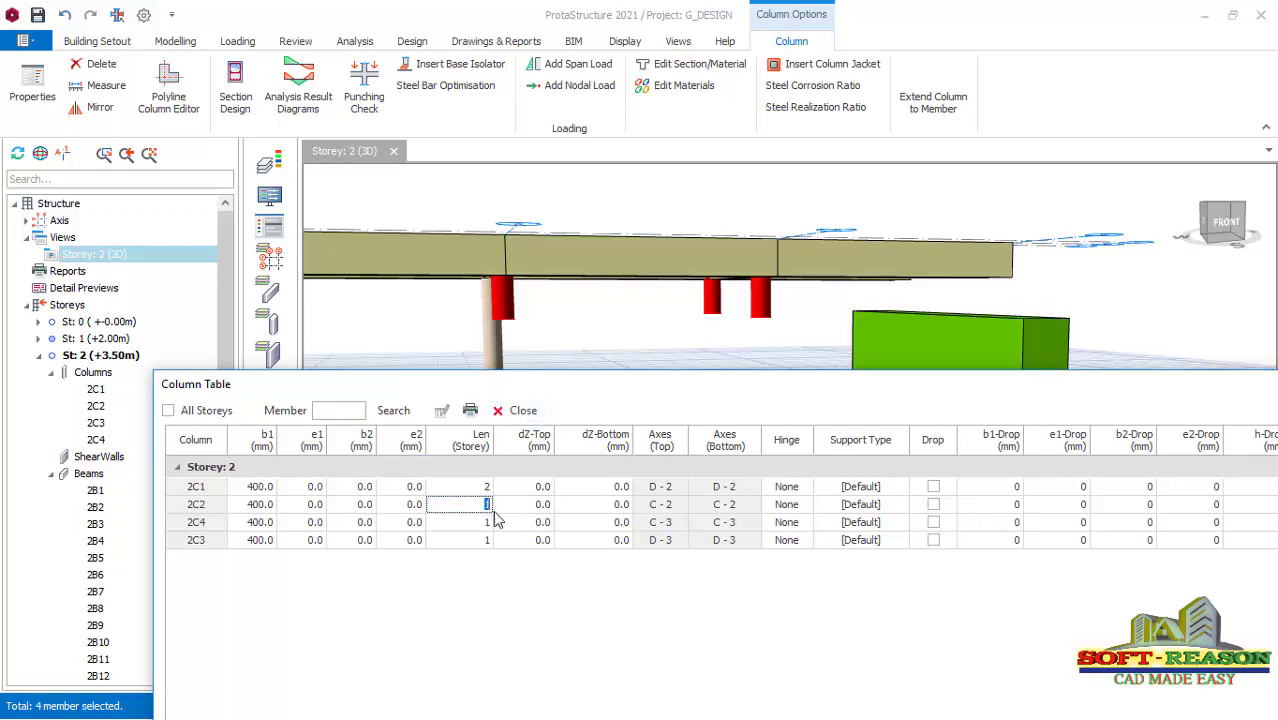
click(479, 522)
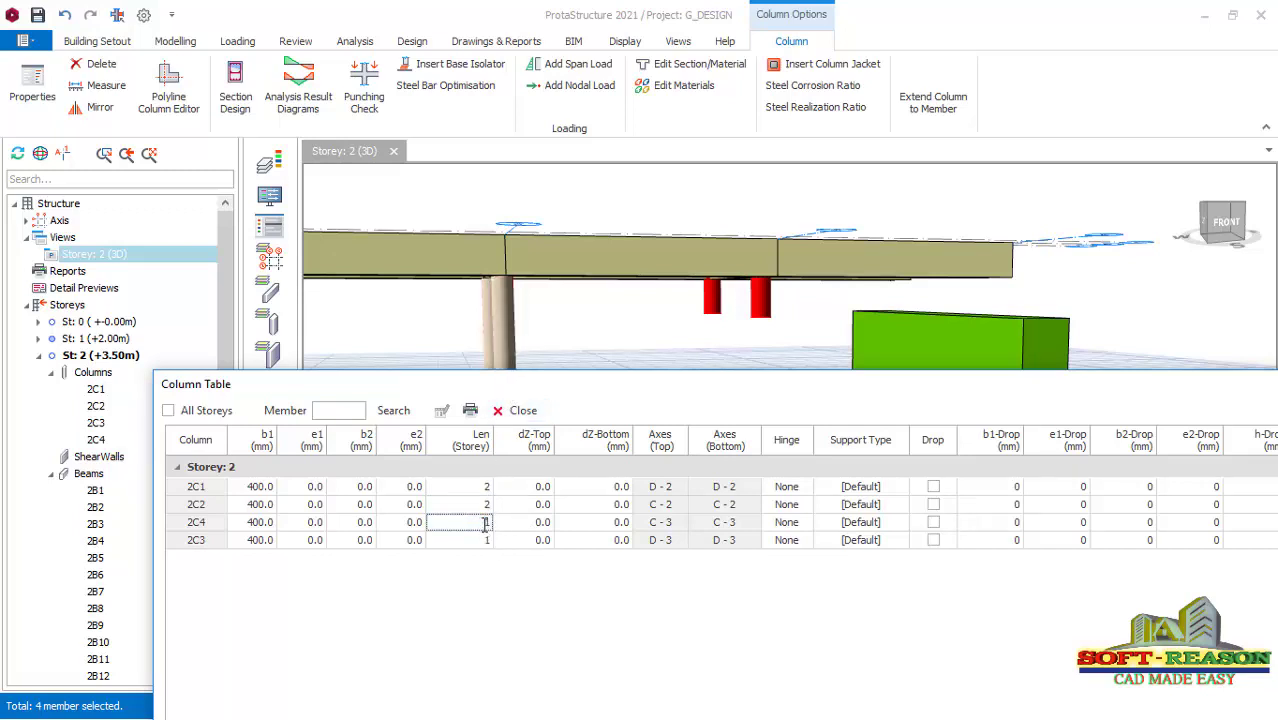
click(480, 540)
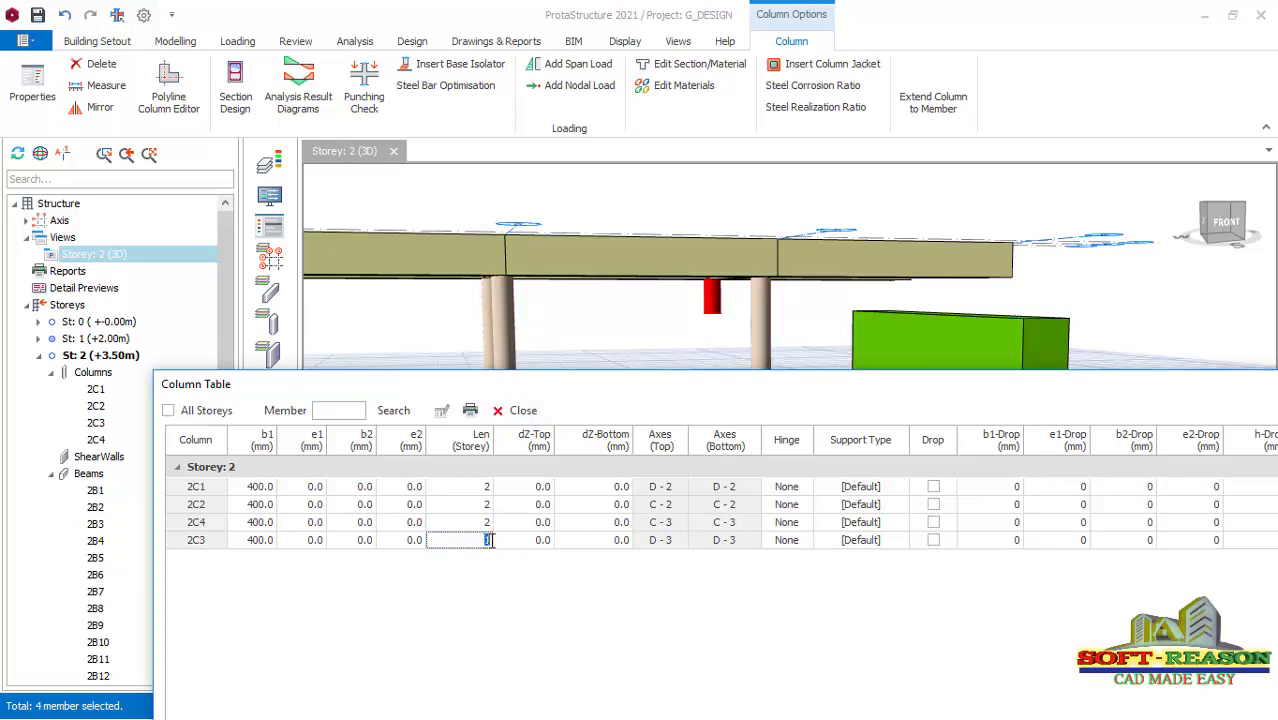
click(463, 504)
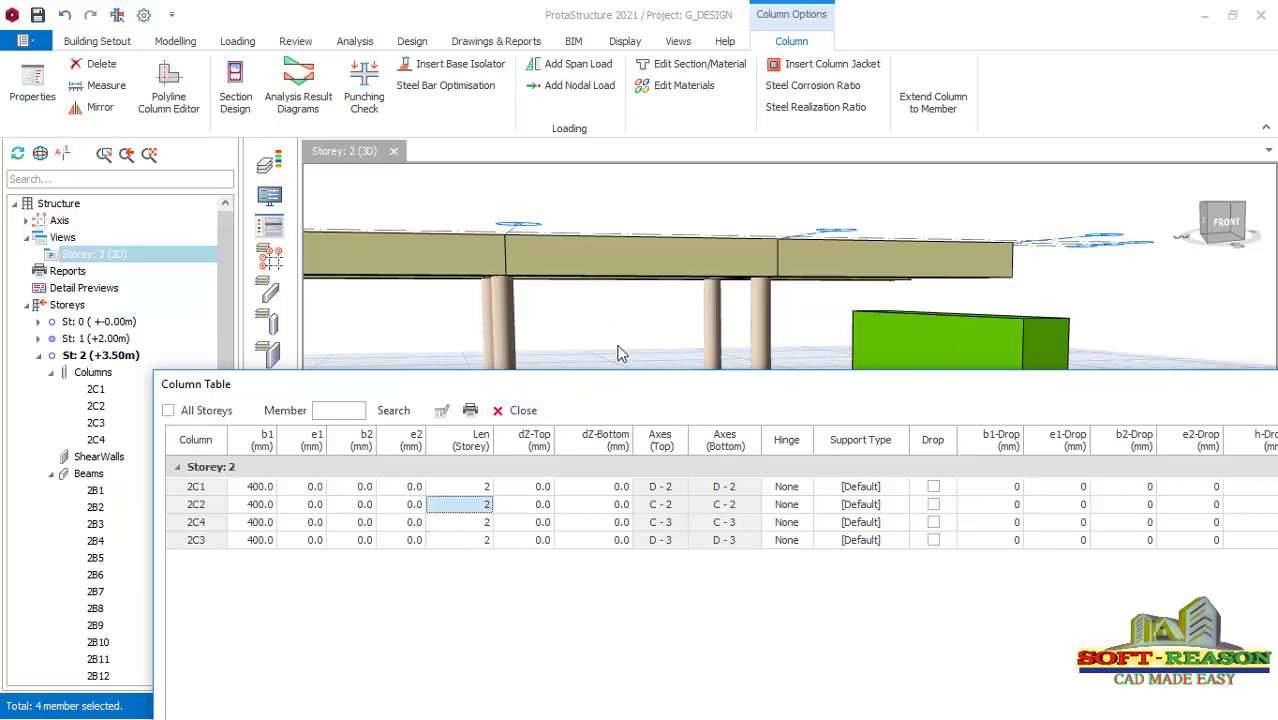
click(515, 410)
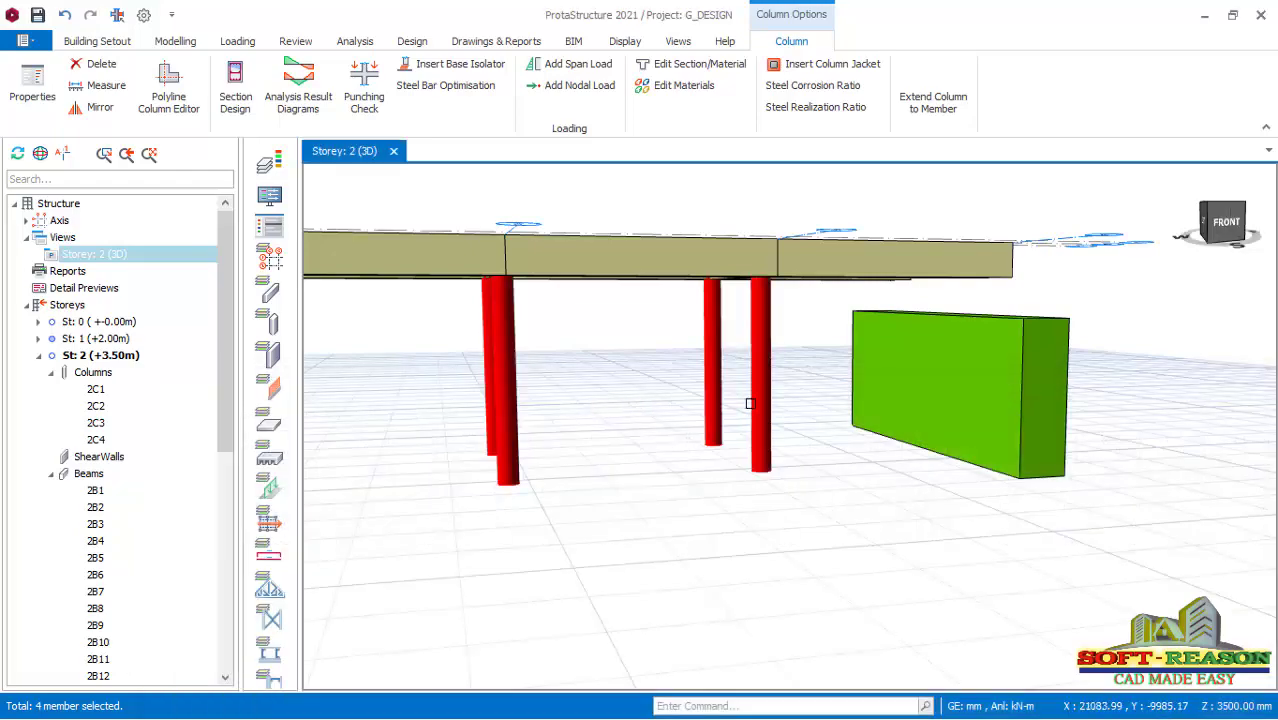
- Examine the lengthened columns beneath the bridge deck from several angles and clear the column selection
scroll(790, 392, down, 3)
middle_drag(811, 388, 782, 399)
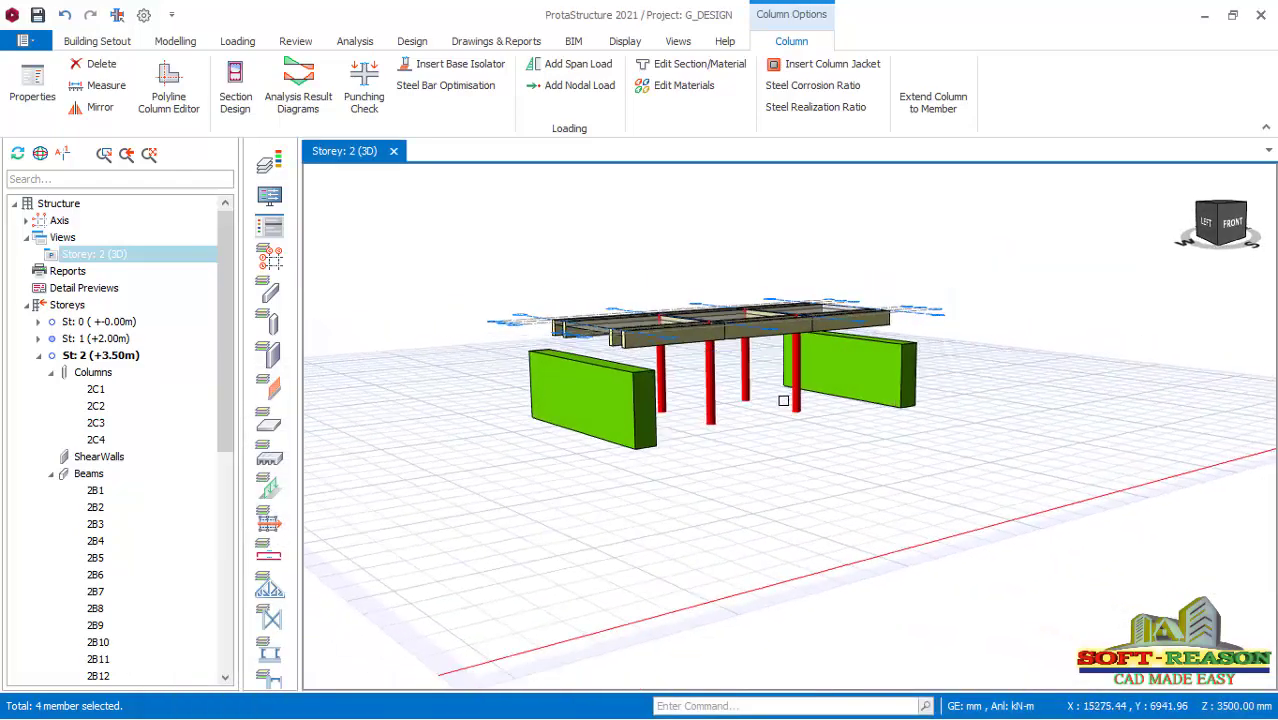
scroll(724, 326, up, 2)
mouse_move(713, 420)
middle_down()
mouse_move(740, 440)
mouse_move(685, 466)
mouse_move(673, 428)
mouse_move(693, 437)
middle_up()
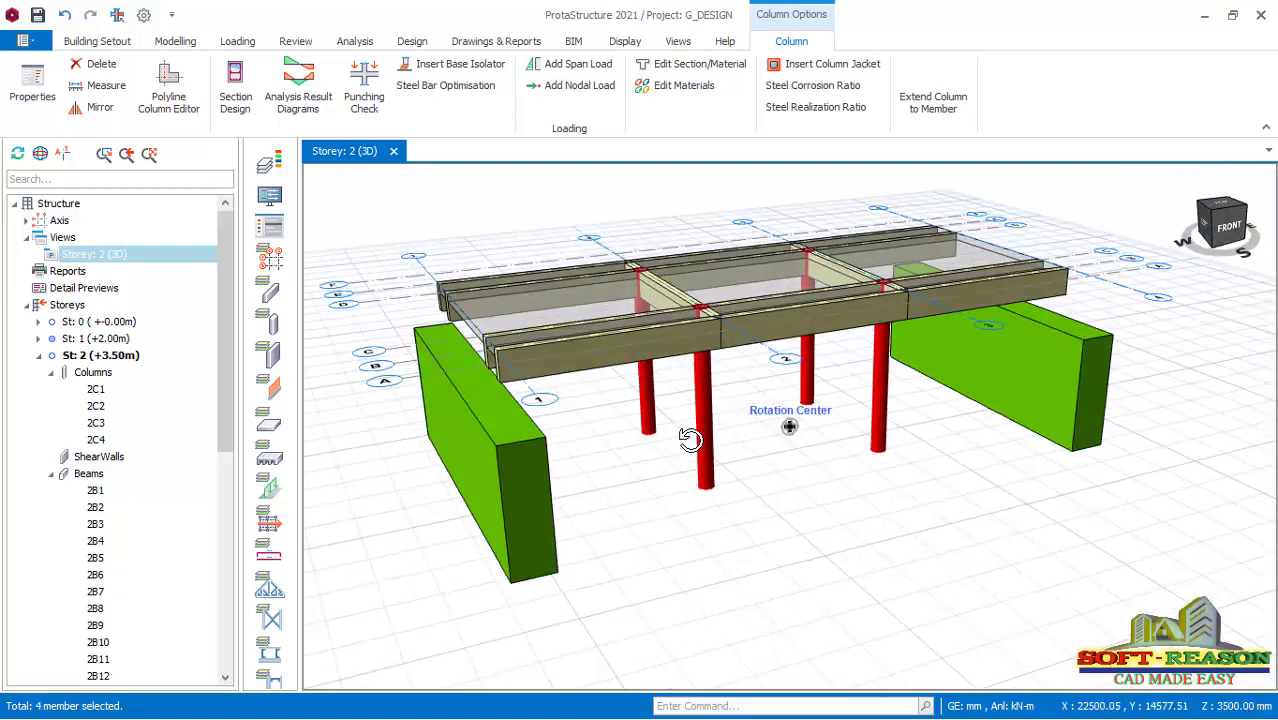
scroll(720, 316, up, 3)
scroll(765, 417, down, 2)
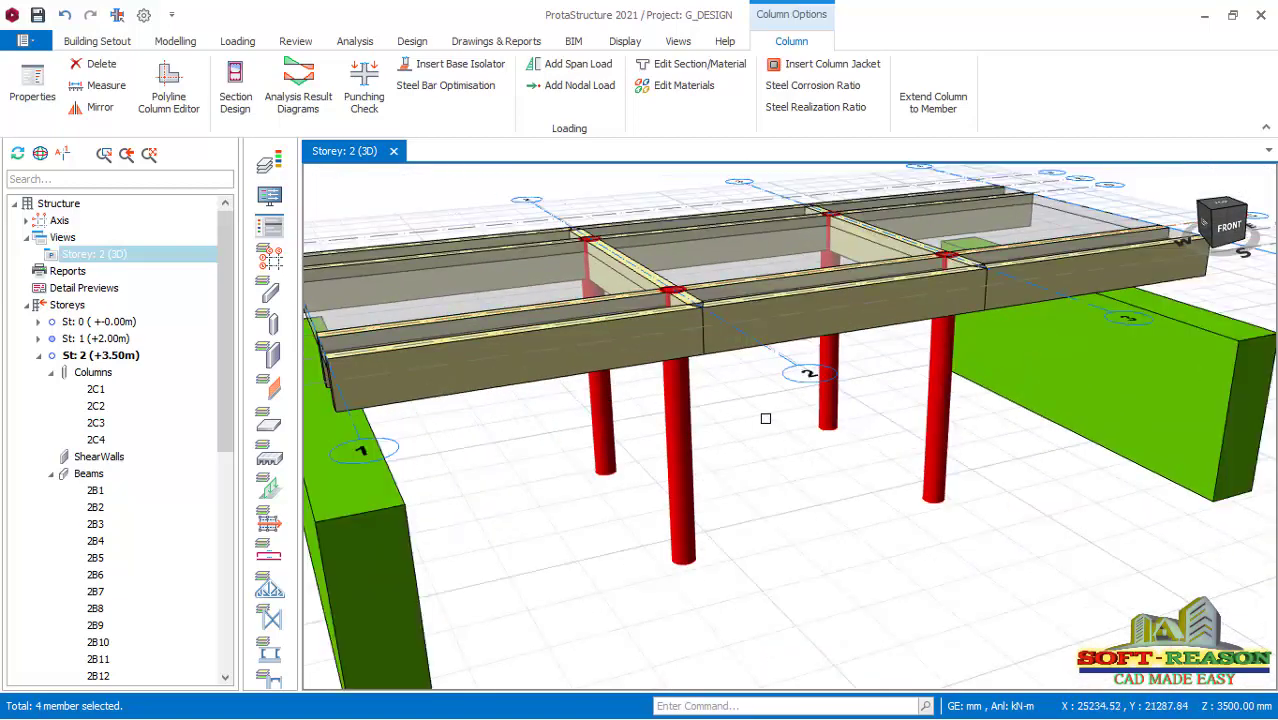
scroll(701, 341, up, 2)
scroll(701, 341, down, 3)
mouse_move(736, 434)
middle_down()
mouse_move(745, 378)
mouse_move(720, 432)
middle_up()
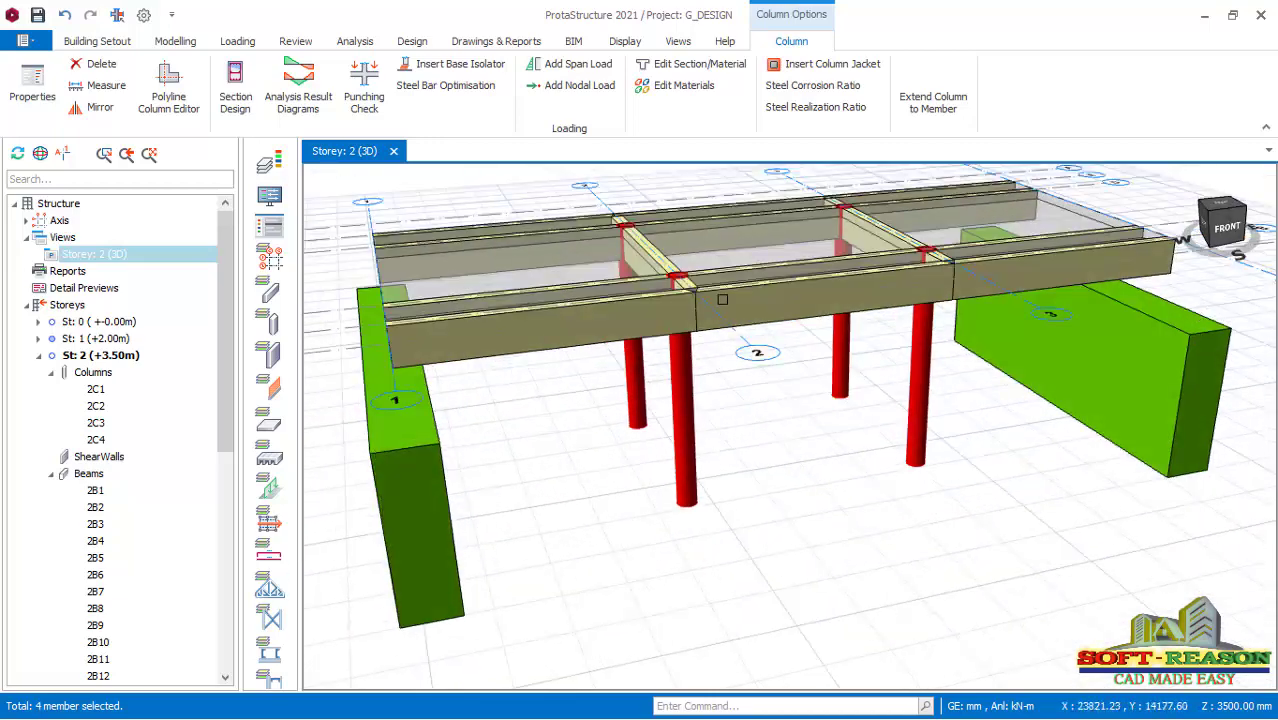
scroll(813, 499, up, 3)
scroll(736, 441, down, 3)
key(Escape)
scroll(676, 537, down, 1)
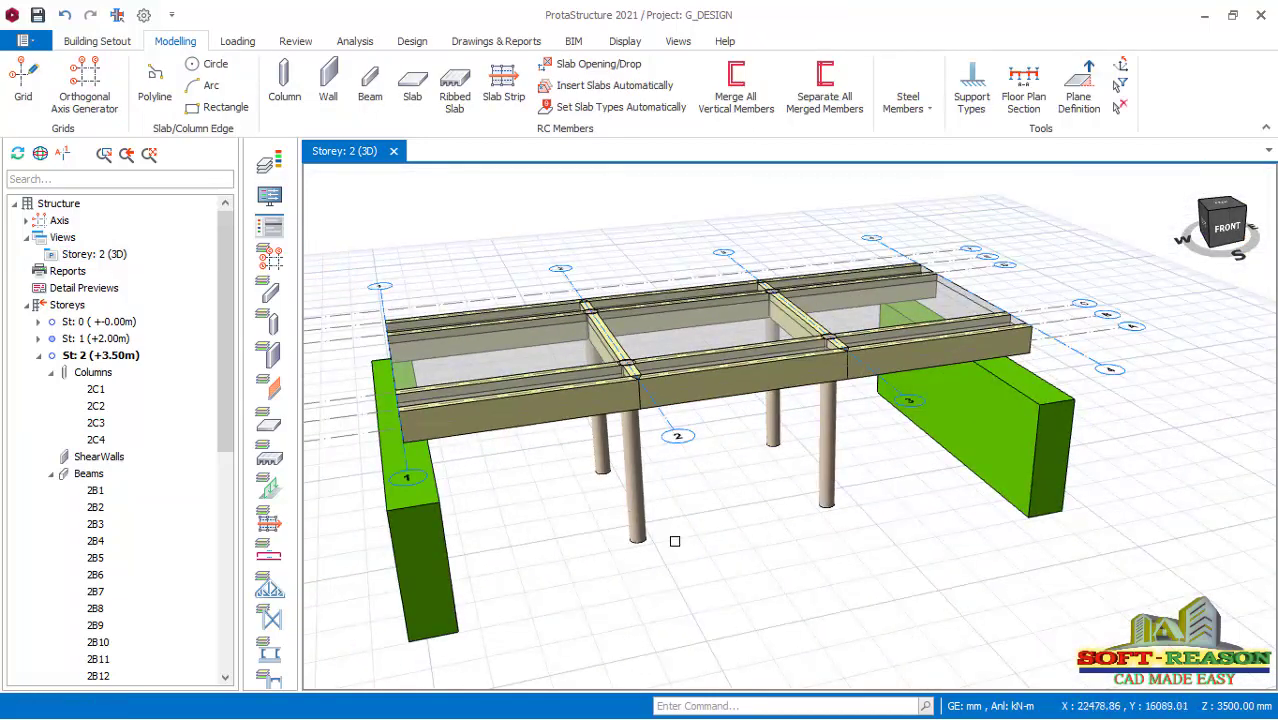
- Add a centred drop panel to column 2C2 with b1 and b2 of 500 mm and an h-Drop of 700 mm
scroll(627, 454, up, 3)
click(621, 416)
right_click(623, 417)
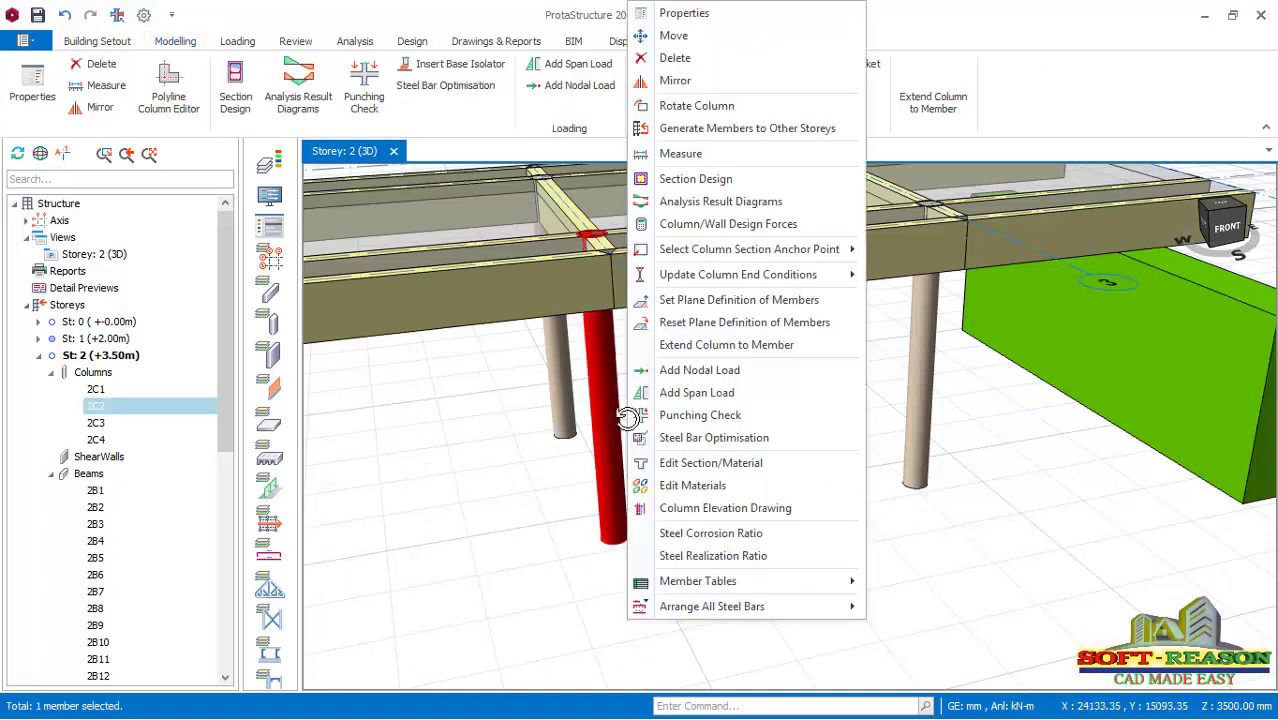
click(757, 14)
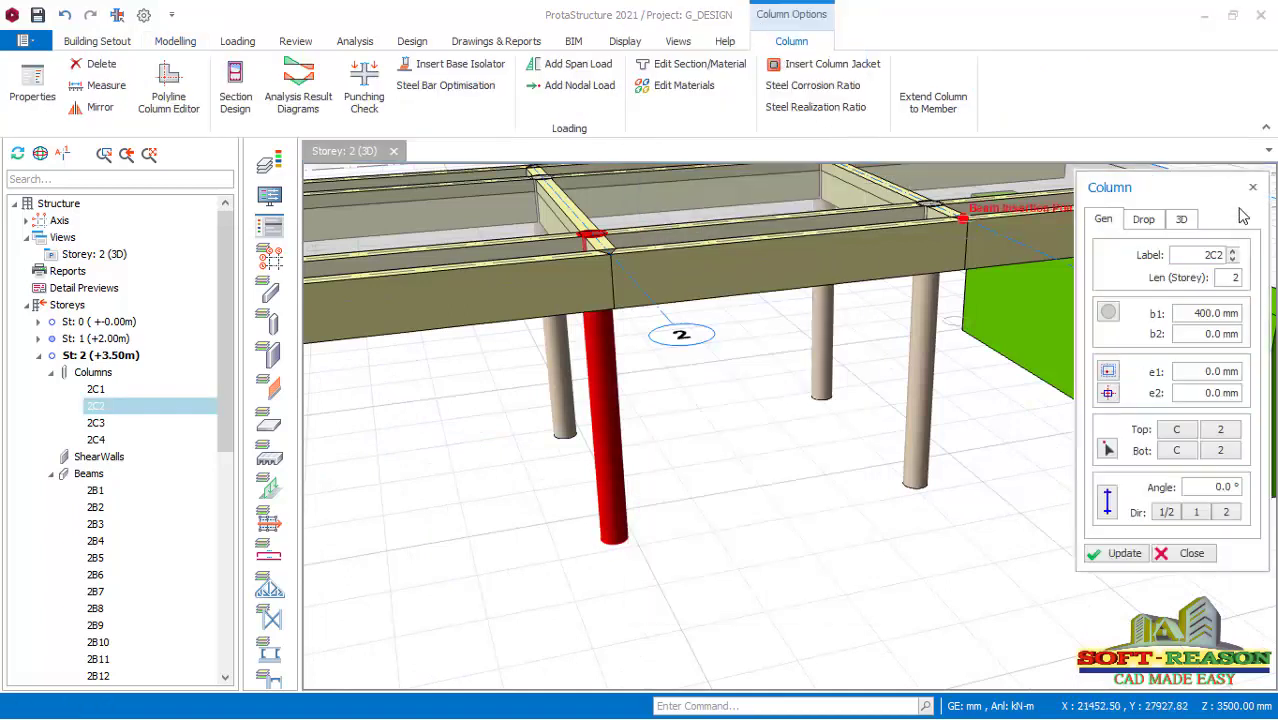
click(1151, 222)
click(1106, 262)
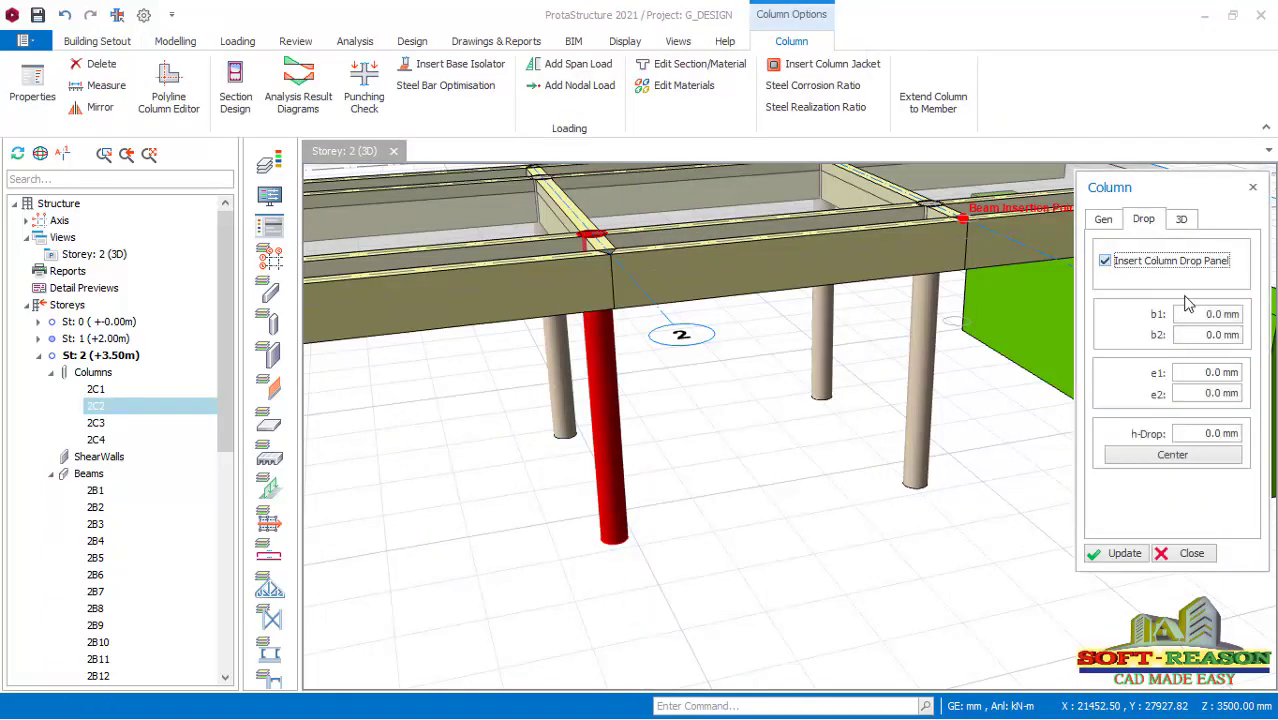
click(1218, 318)
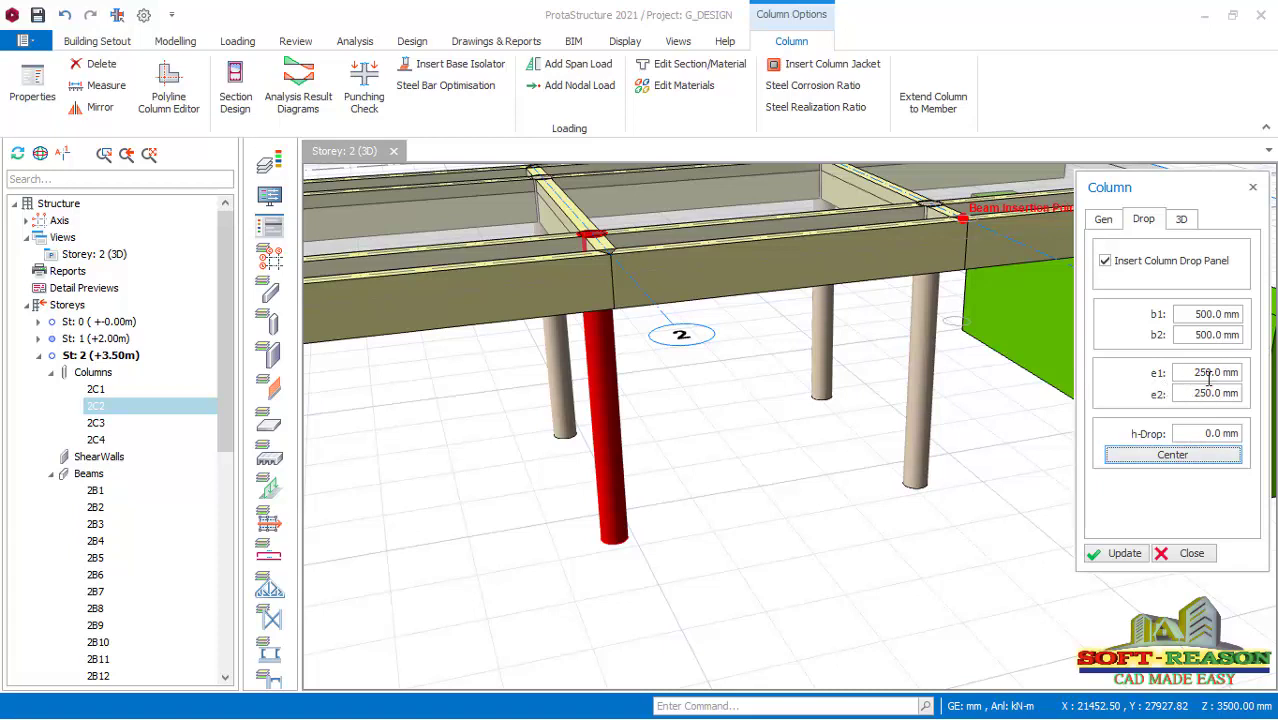
click(1188, 428)
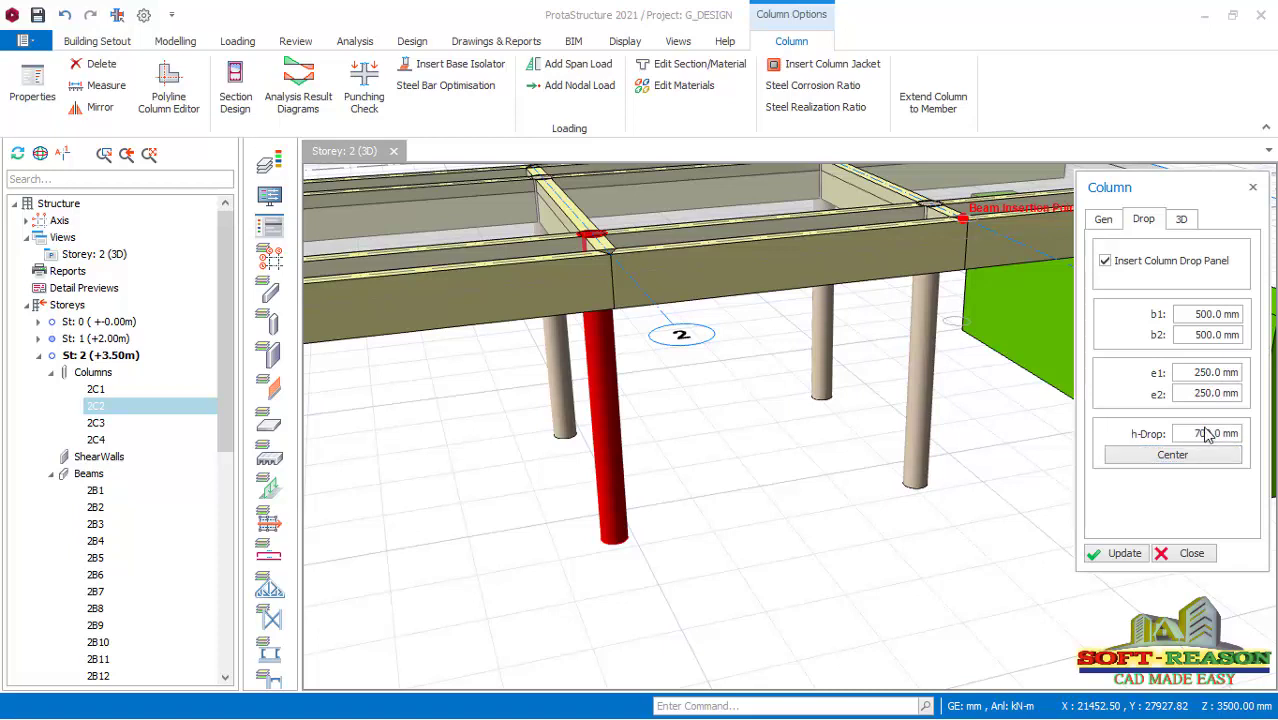
click(1133, 556)
- Check the drop panel on column 2C2 from several angles, reapply its settings and close the column properties
mouse_move(585, 321)
middle_down()
mouse_move(593, 285)
mouse_move(641, 240)
mouse_move(607, 278)
mouse_move(632, 363)
mouse_move(635, 327)
mouse_move(678, 283)
mouse_move(650, 382)
mouse_move(645, 365)
middle_up()
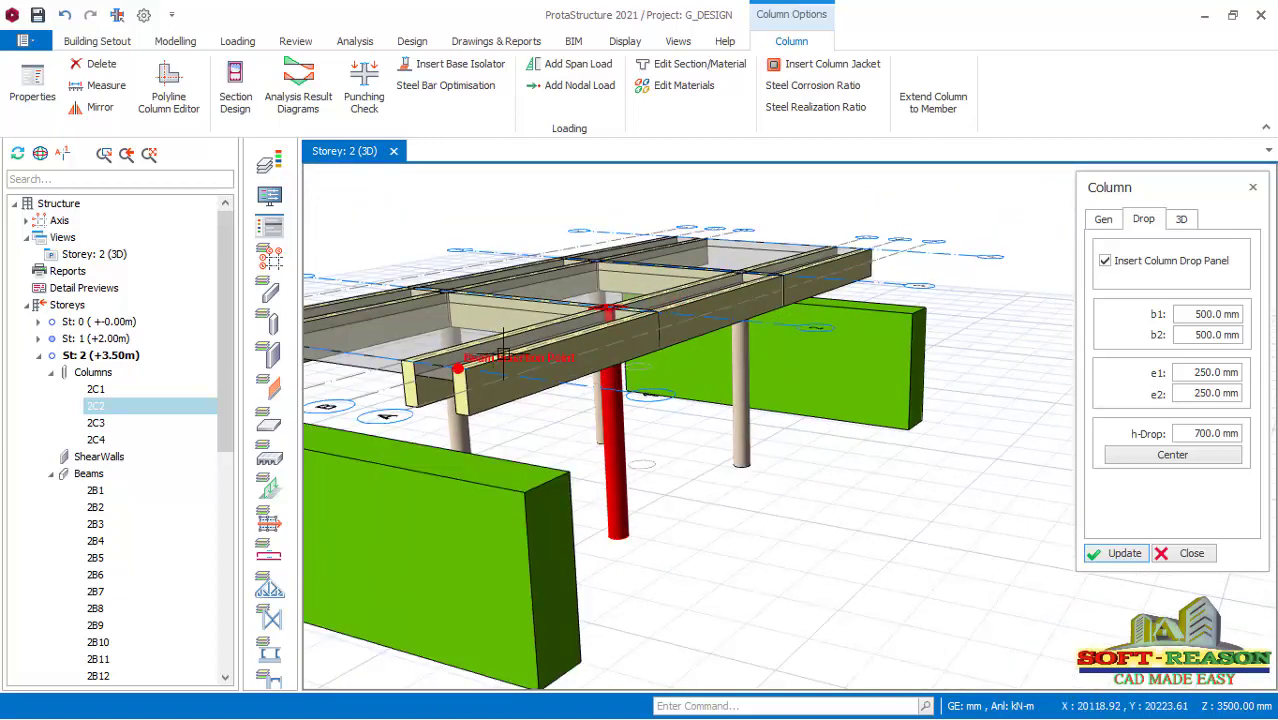
scroll(659, 366, up, 3)
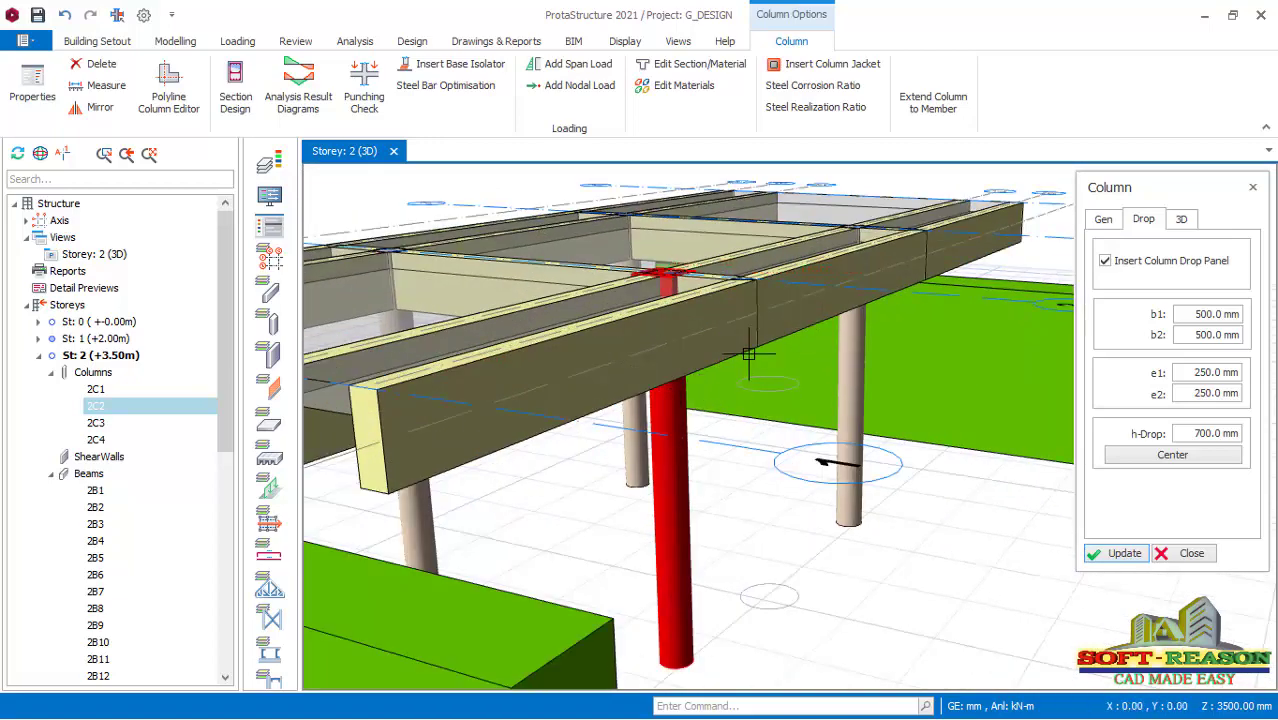
middle_drag(718, 374, 757, 360)
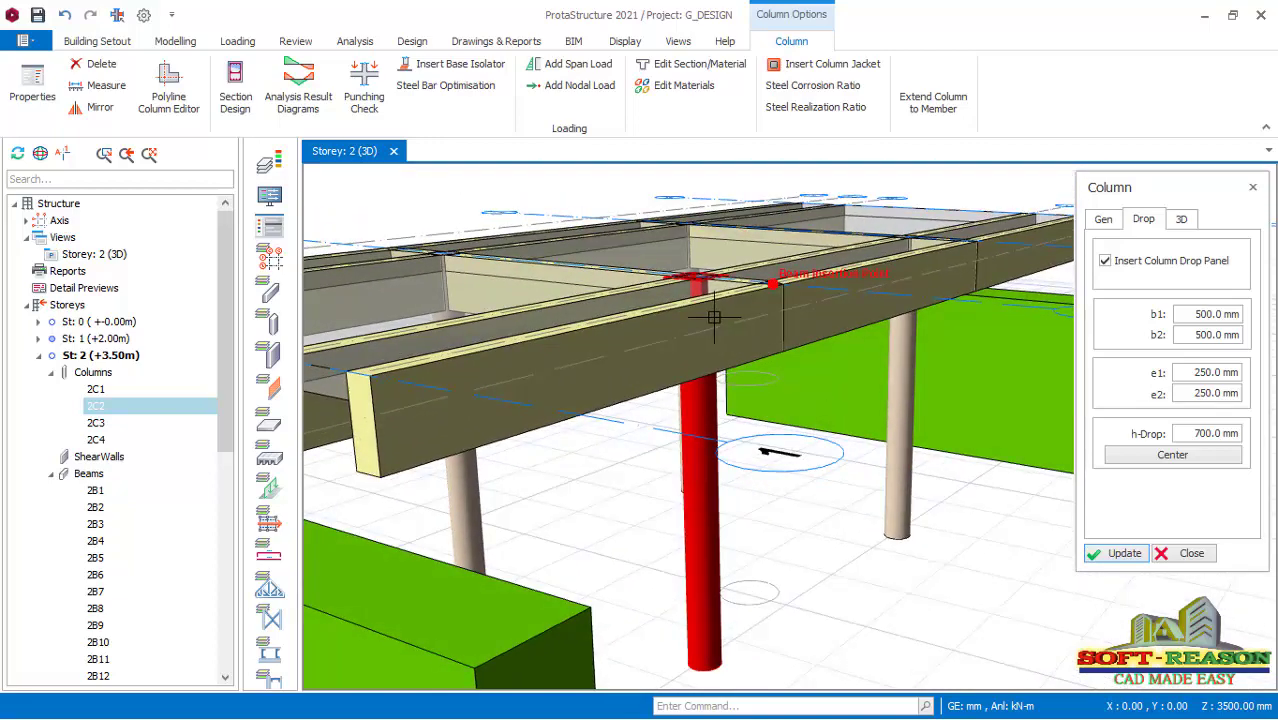
middle_drag(714, 318, 747, 428)
scroll(871, 291, up, 3)
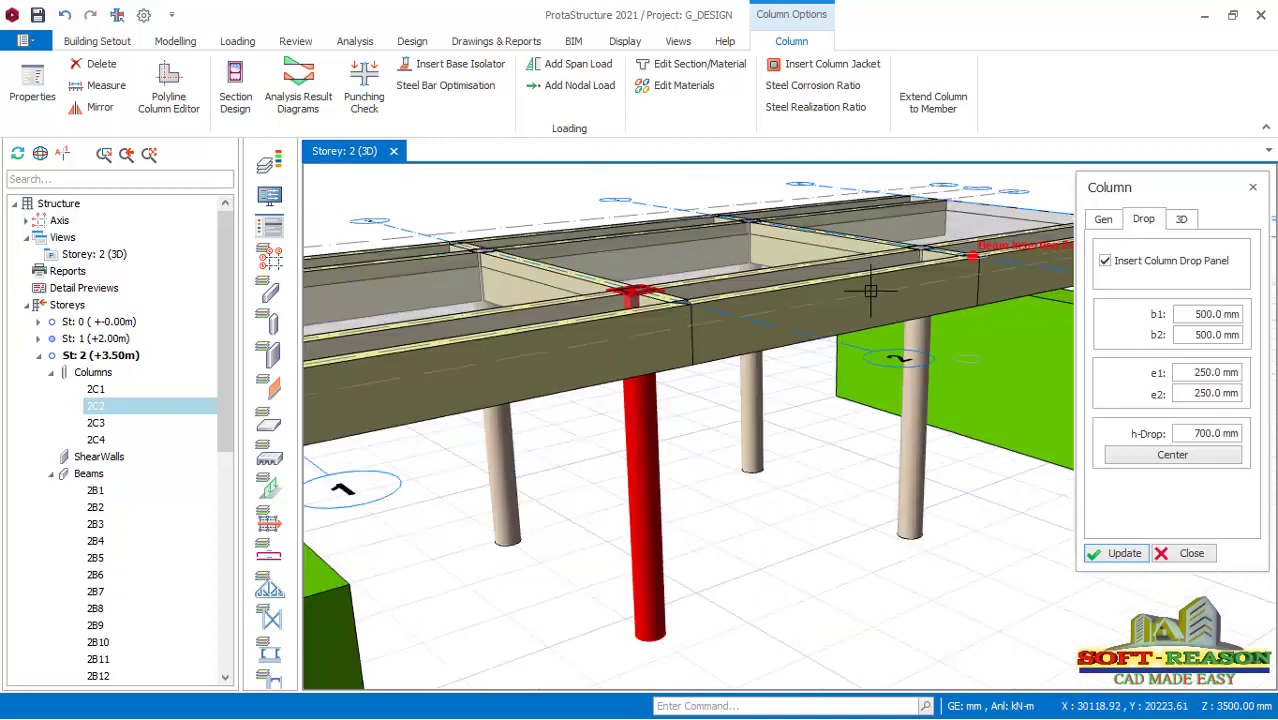
scroll(871, 291, up, 1)
click(1115, 553)
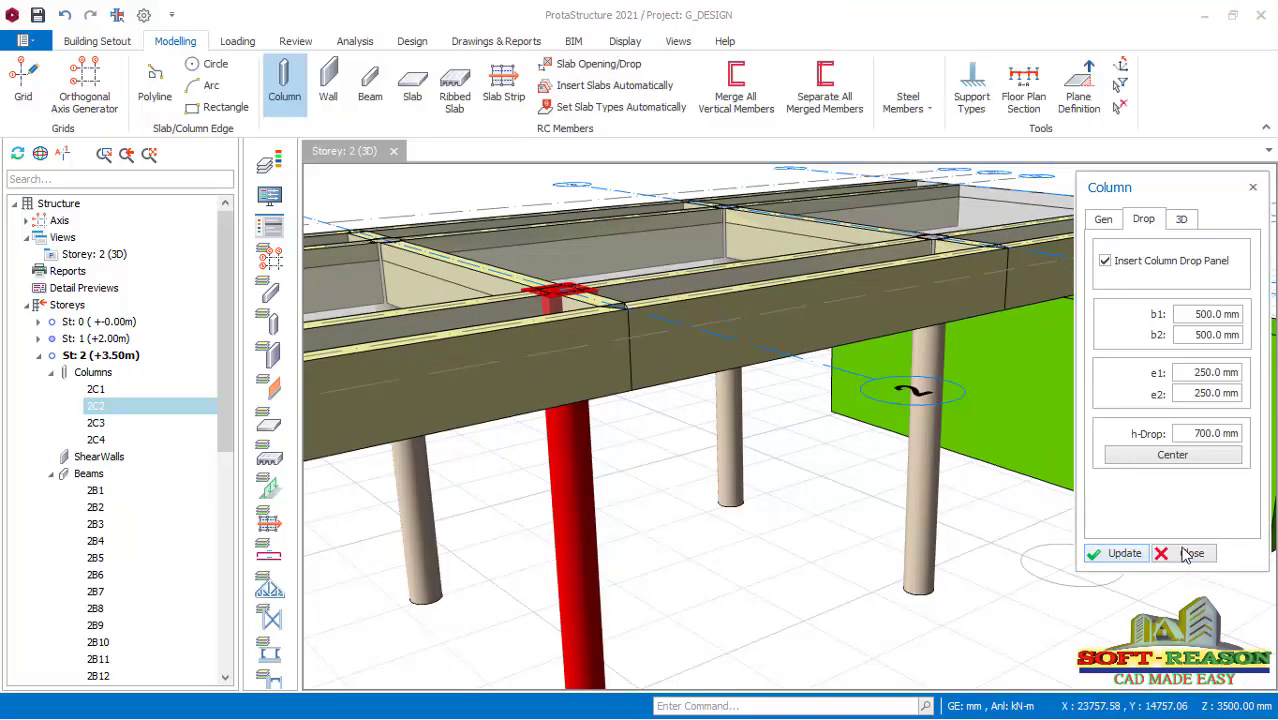
click(1185, 553)
middle_drag(910, 585, 830, 463)
key(Escape)
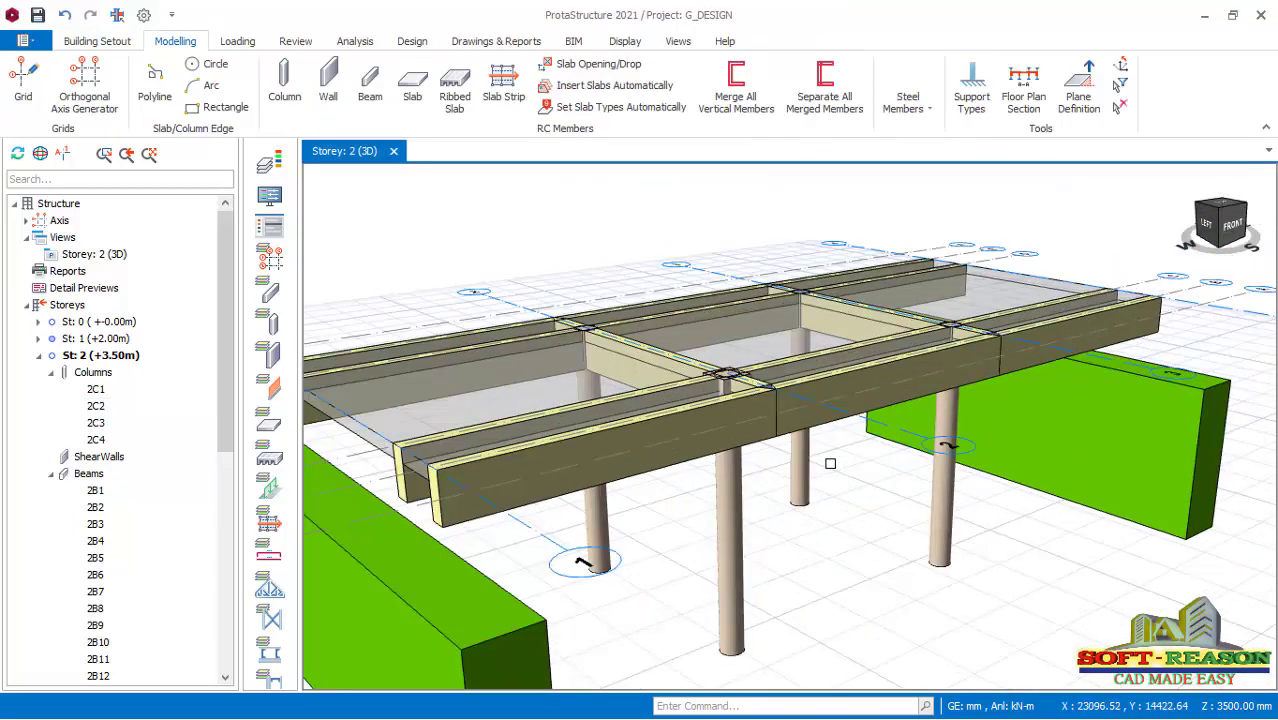
- Open the properties of column 2C1 at axes D-2 and enable its column drop panel
scroll(800, 410, up, 1)
scroll(880, 410, up, 1)
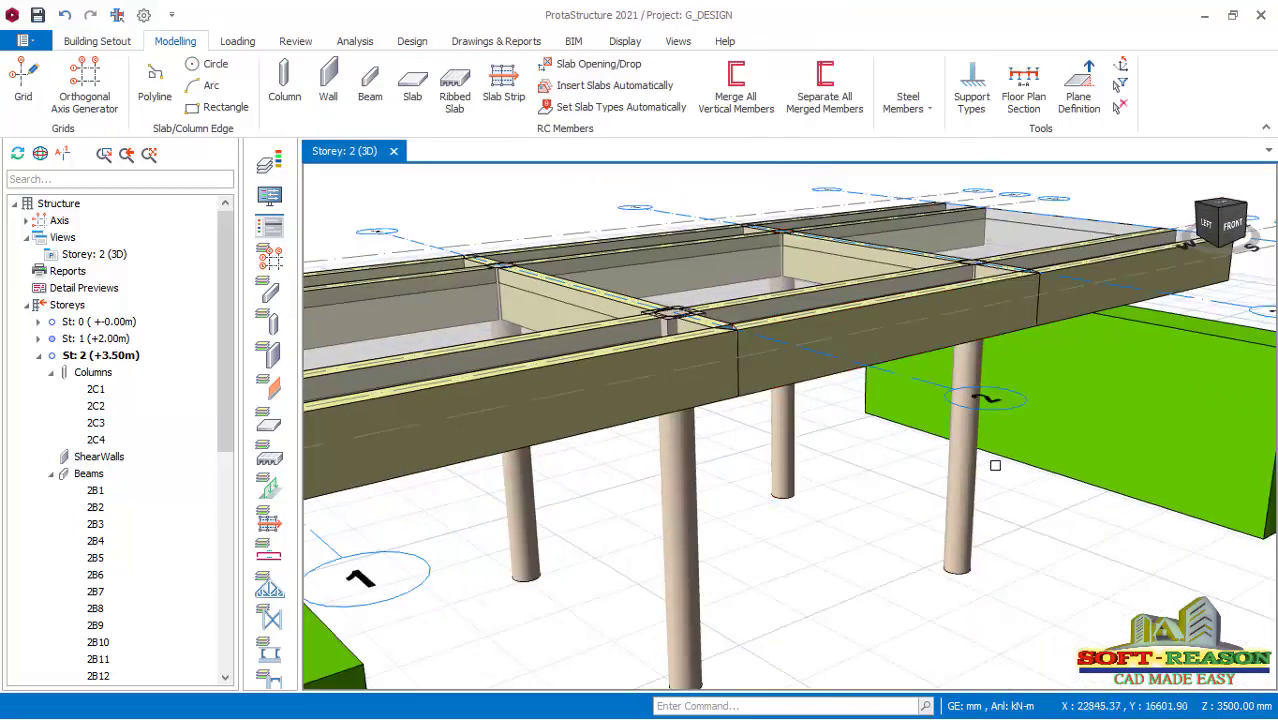
click(531, 500)
right_click(531, 500)
click(662, 11)
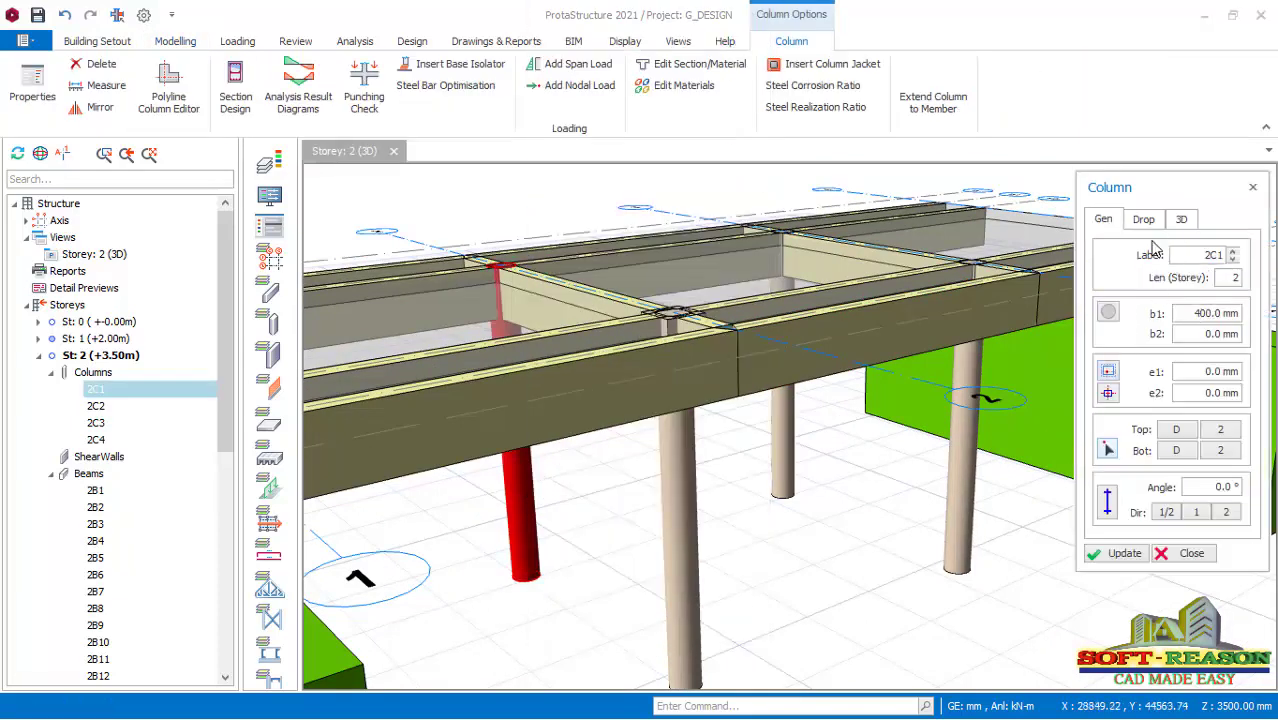
click(1143, 219)
click(1110, 262)
- Set column 2C1's drop panel to 500 by 500 mm, centre it, specify its h-Drop and apply the update
click(1186, 316)
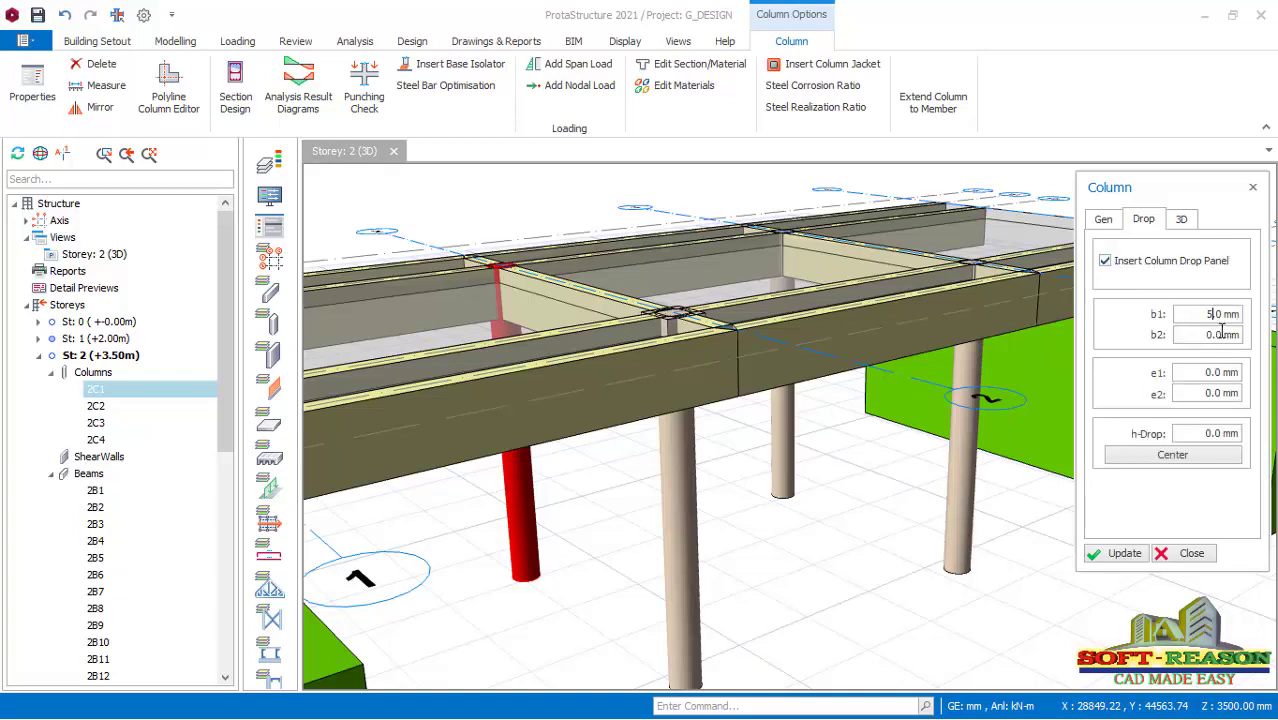
text(500.)
click(1224, 336)
text(500)
click(1170, 452)
click(1221, 433)
click(1117, 556)
click(1186, 554)
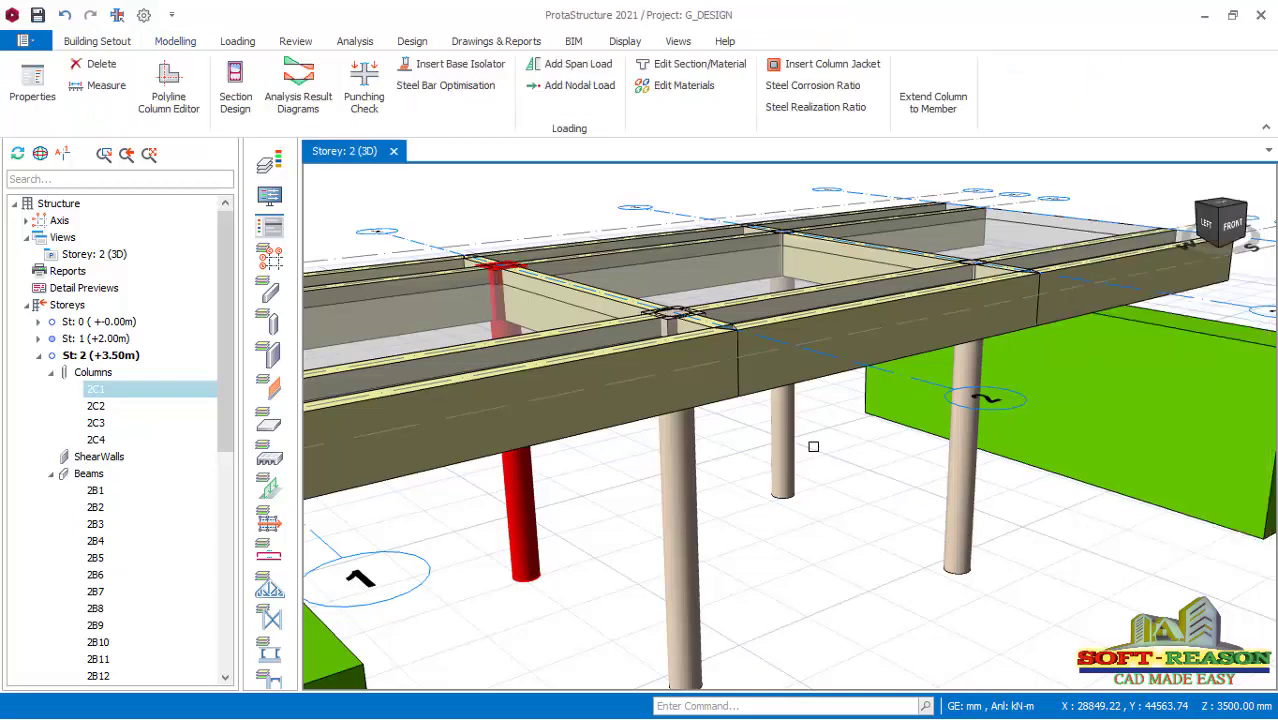
key(Escape)
- Open the properties of column 2C3 at axes D-3 and enable its column drop panel
click(790, 421)
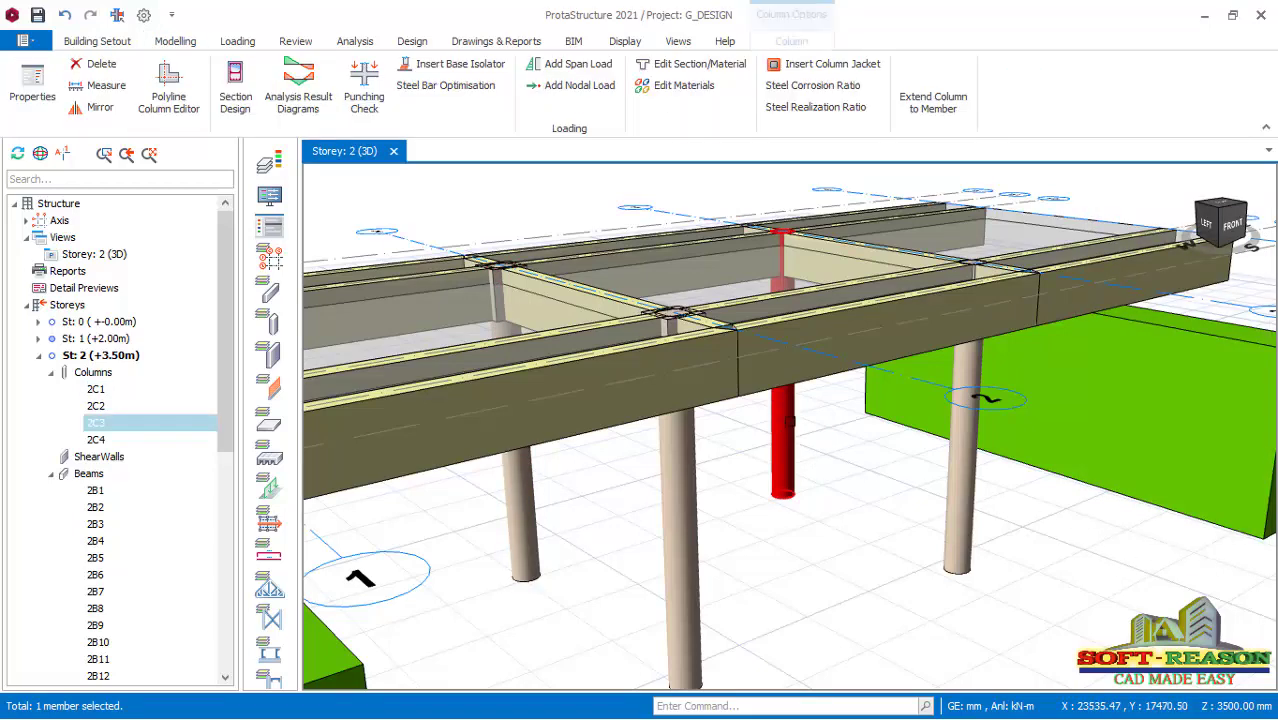
right_click(790, 421)
click(1226, 378)
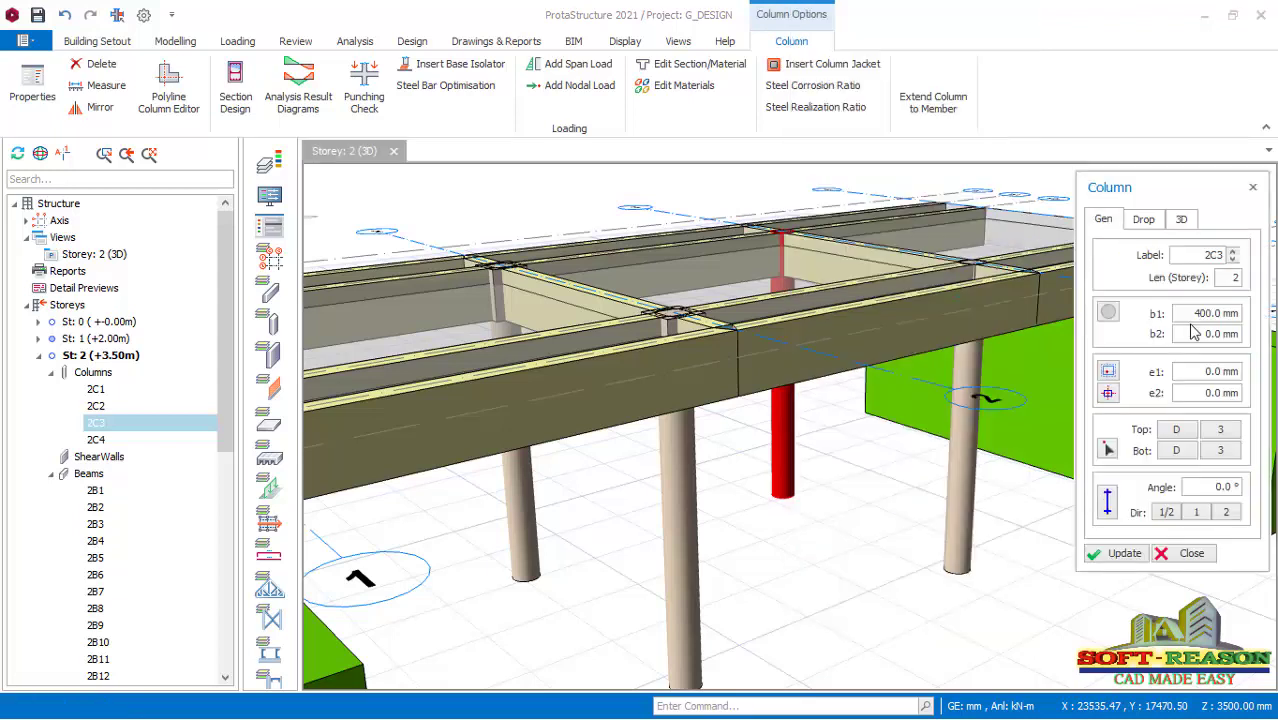
click(1143, 219)
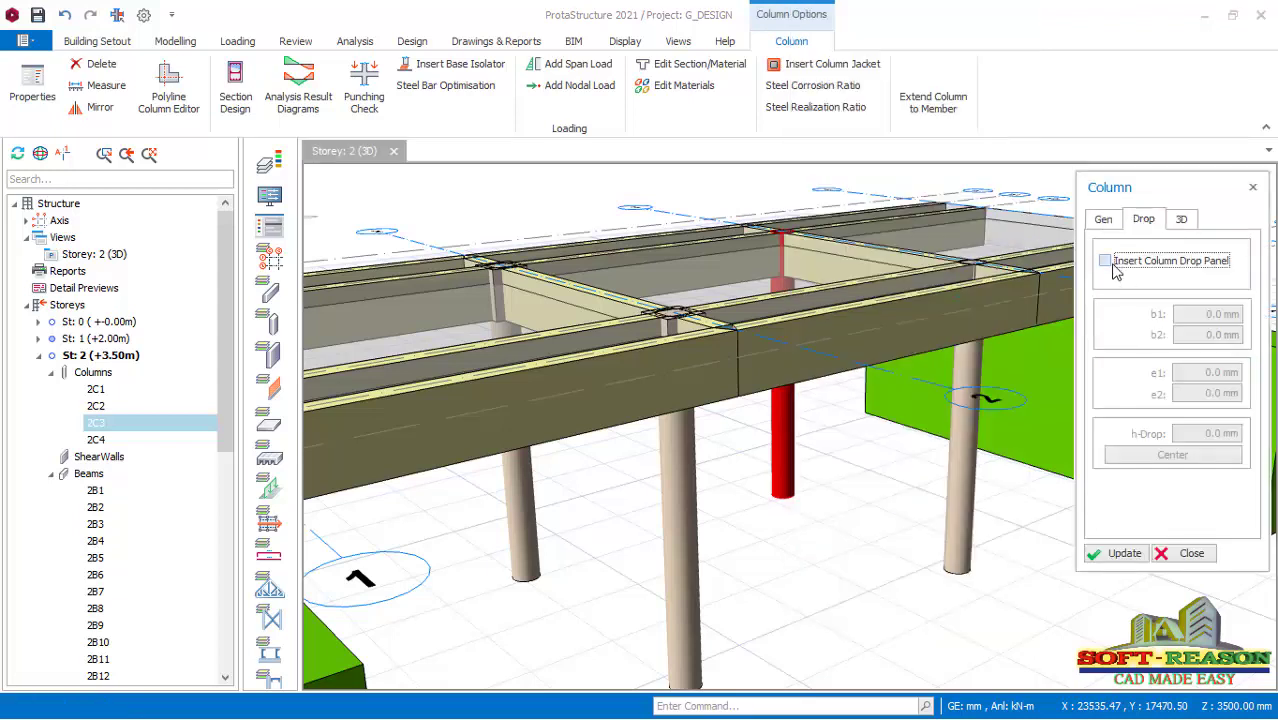
click(1106, 262)
- Give column 2C3 a centred 500 by 500 mm drop panel with an h-Drop of 700 mm, update it and close the properties
drag(1196, 318, 1249, 327)
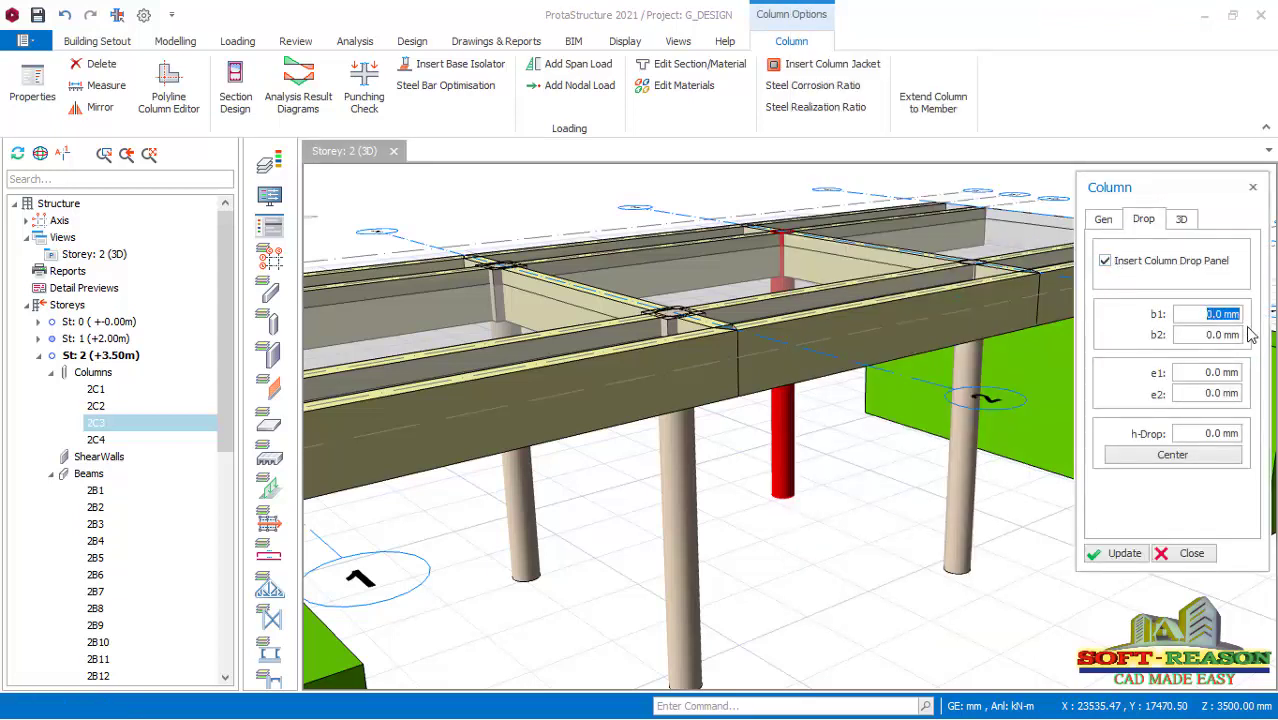
text(500)
drag(1198, 334, 1237, 333)
text(500)
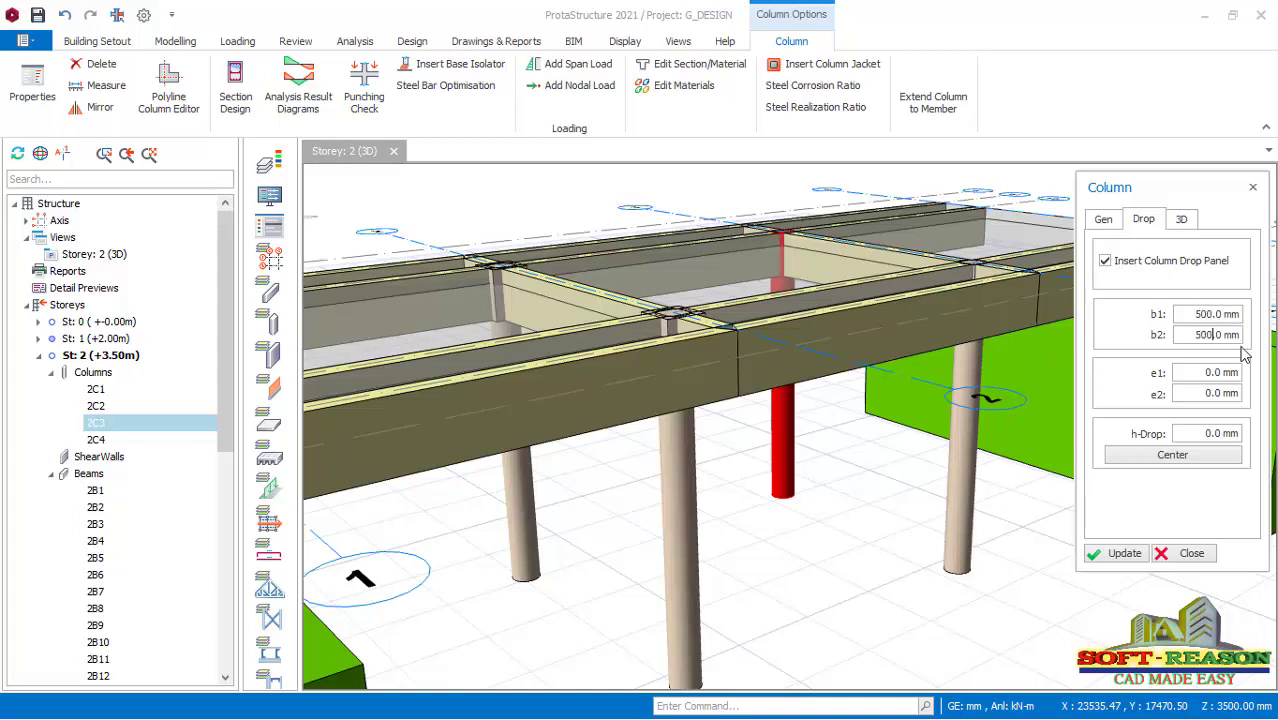
click(1185, 455)
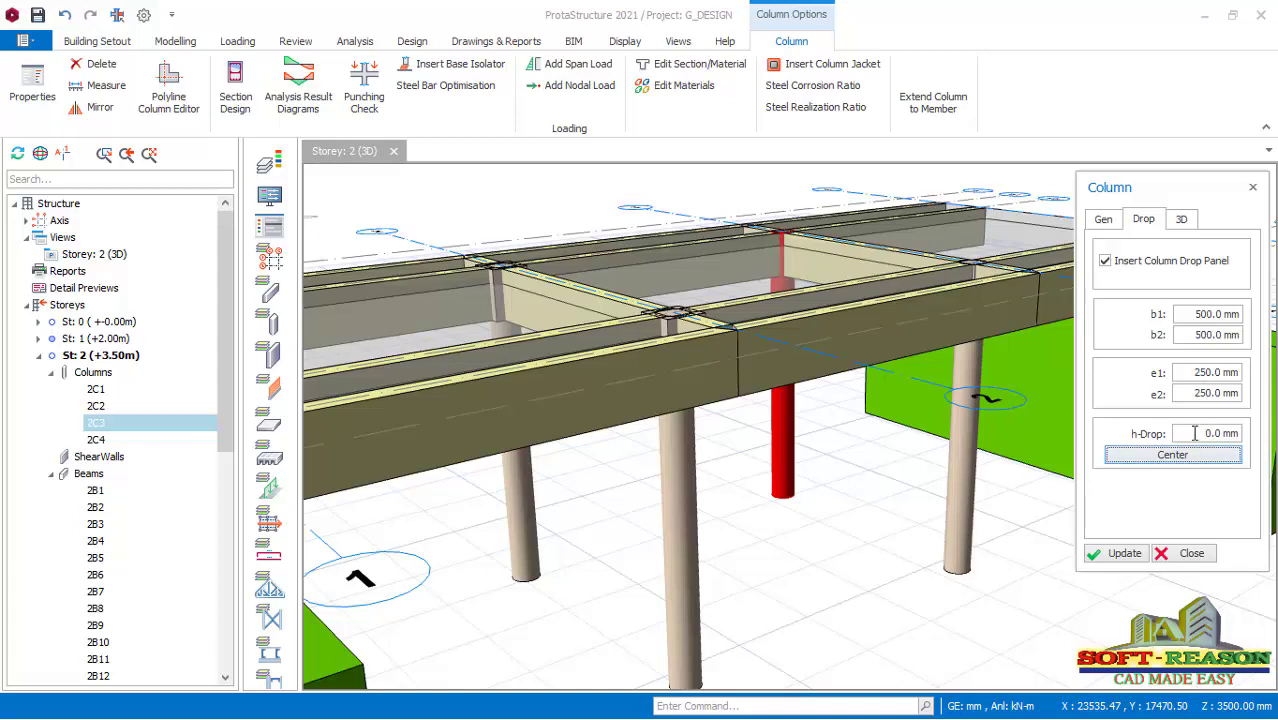
drag(1204, 434, 1220, 440)
text(700)
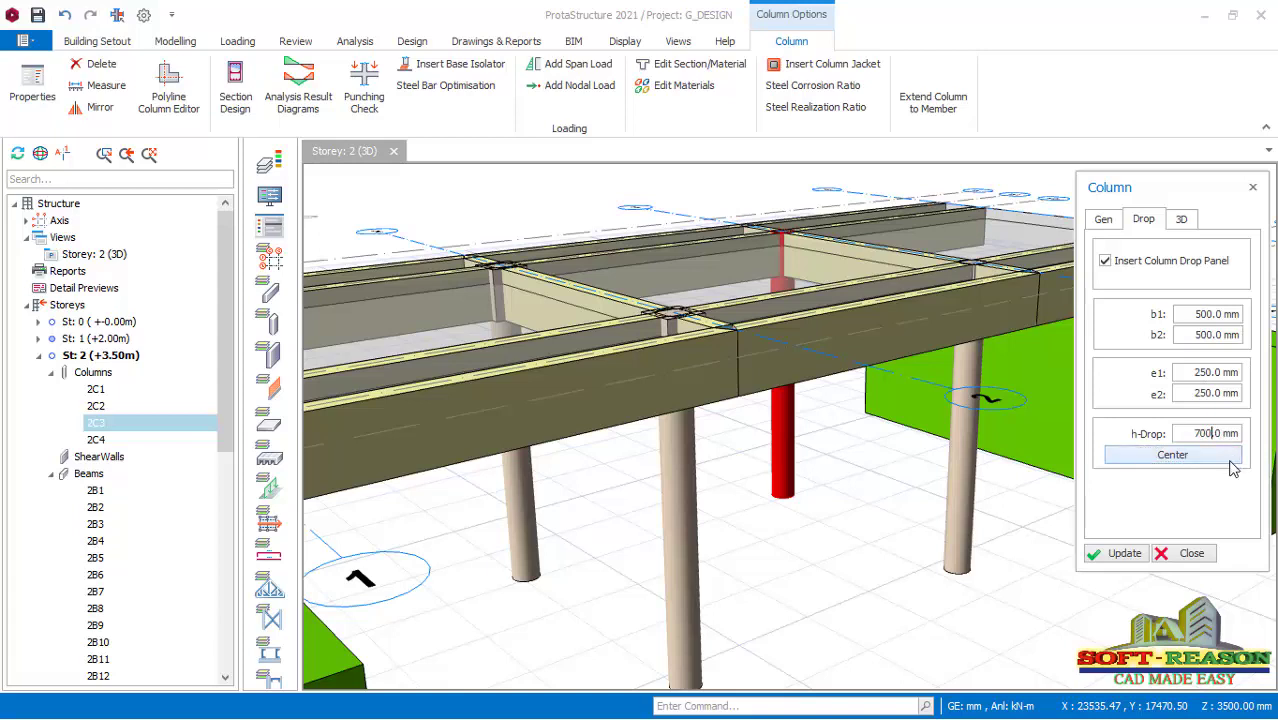
click(1118, 556)
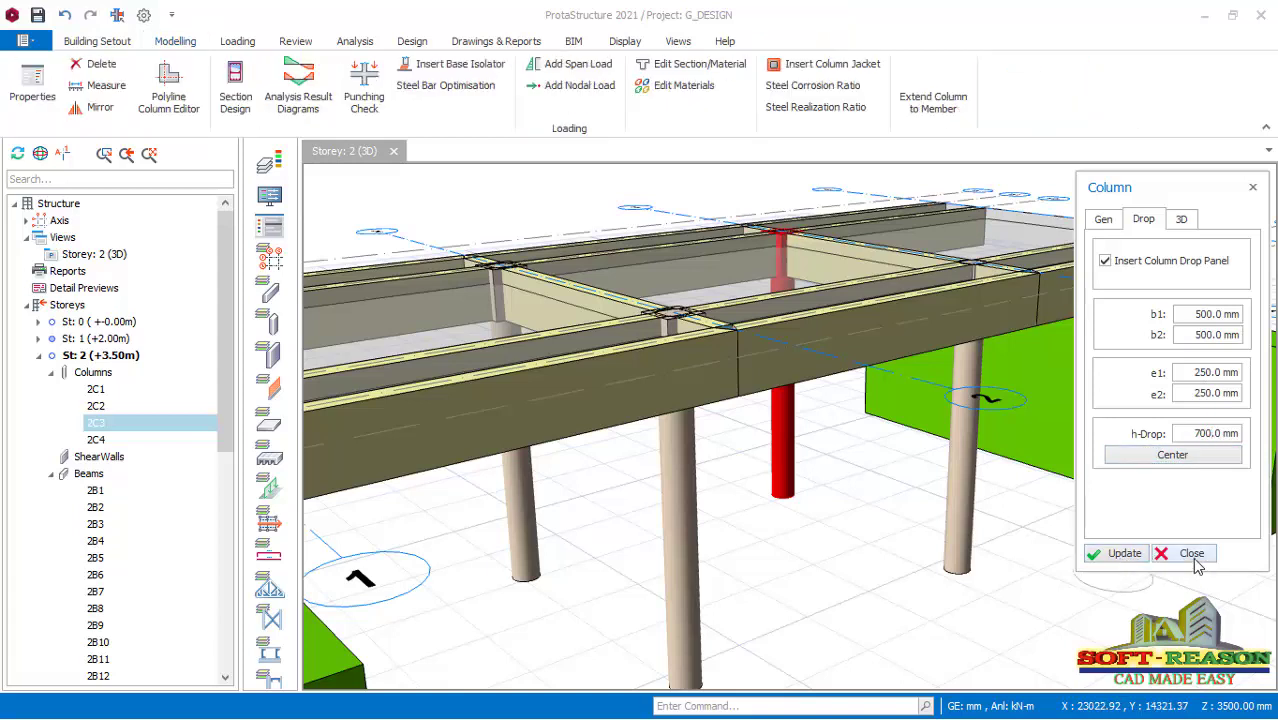
click(1188, 553)
- Open the properties of column 2C4 at axes C-3 and enable its column drop panel
click(965, 487)
right_click(966, 487)
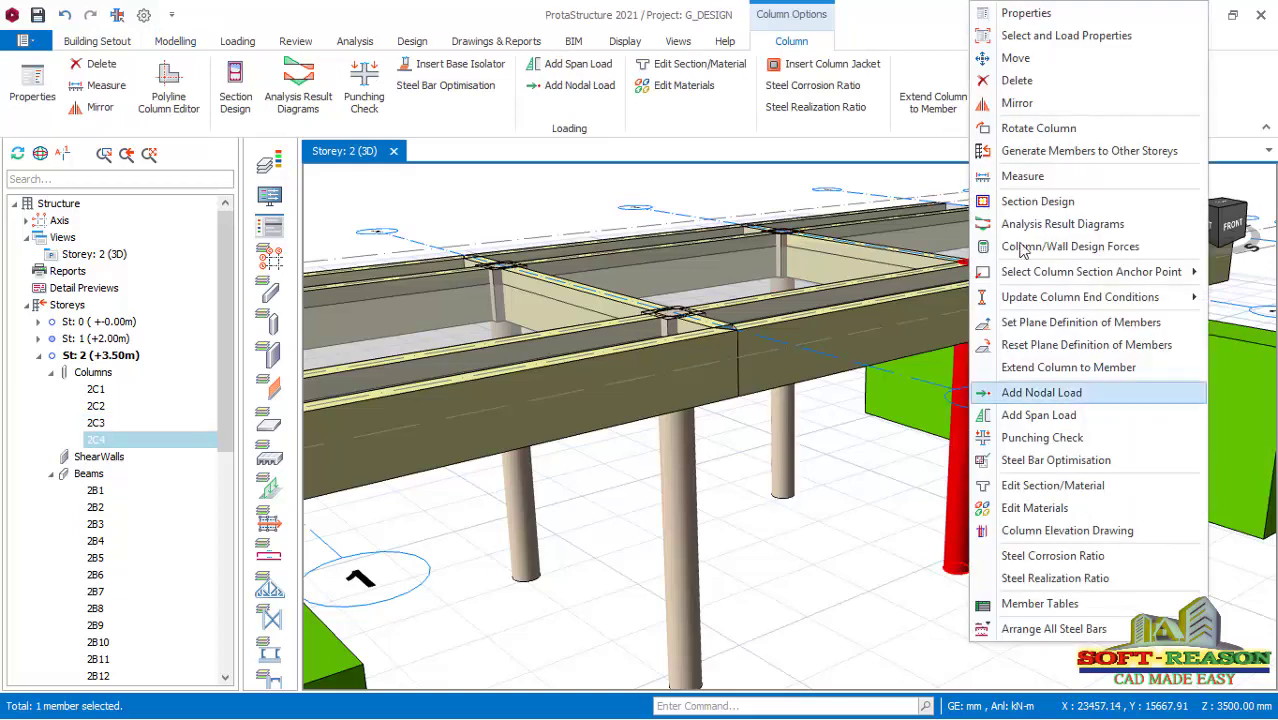
click(1010, 12)
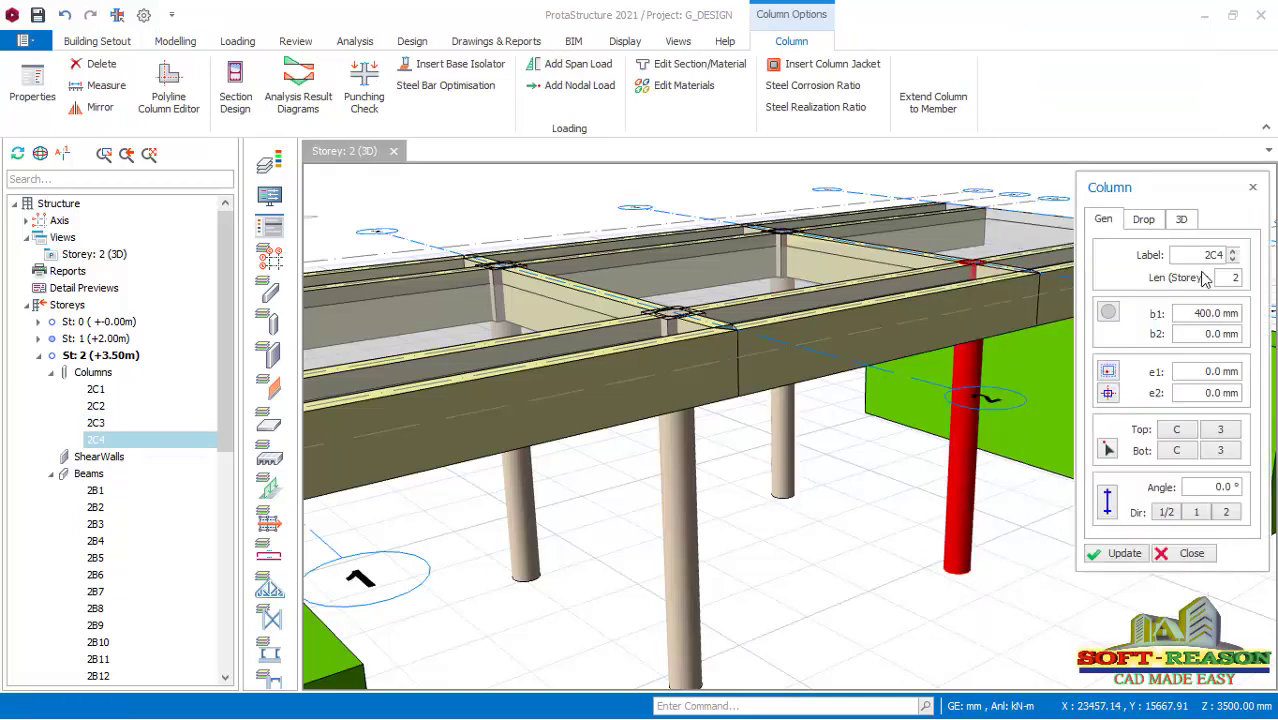
click(1145, 219)
click(1105, 260)
- Set column 2C4's drop panel to 500 by 500 mm, centre it with a 700 mm h-Drop, apply the update and close the properties
drag(1200, 314, 1231, 335)
text(50)
text(0)
text(500)
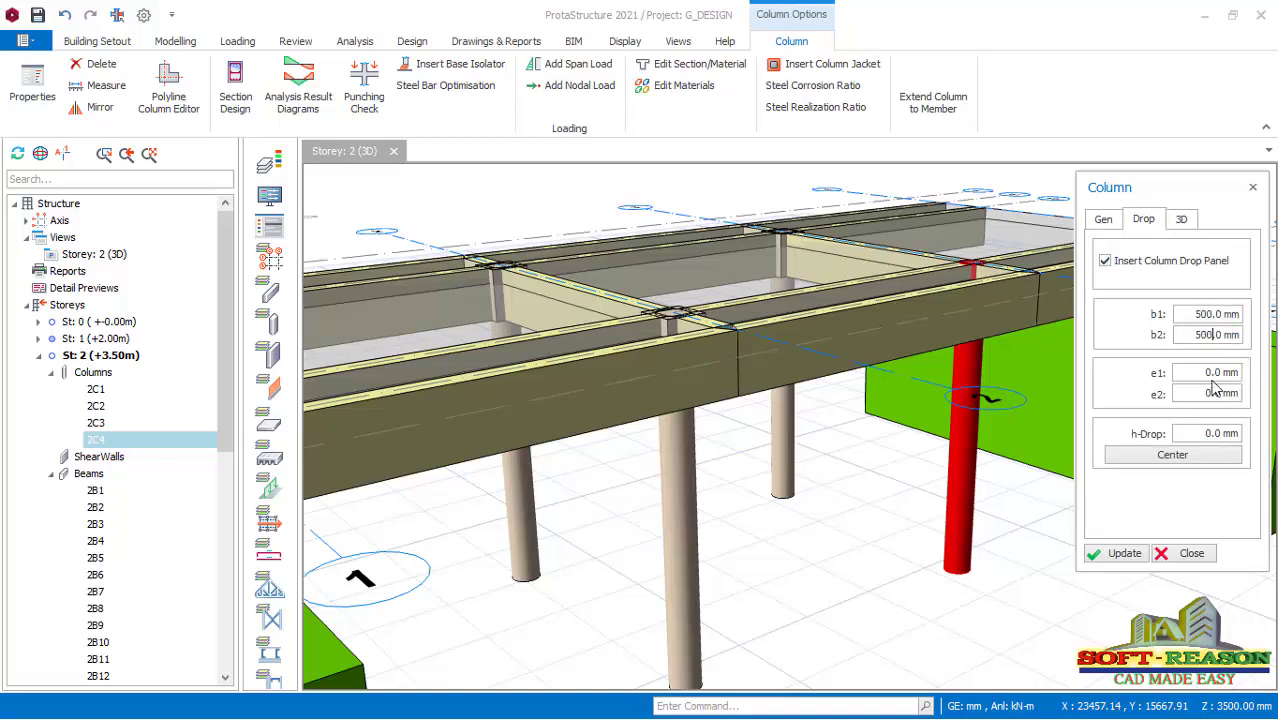
click(1172, 455)
drag(1204, 434, 1215, 433)
text(700)
click(1124, 553)
click(1178, 553)
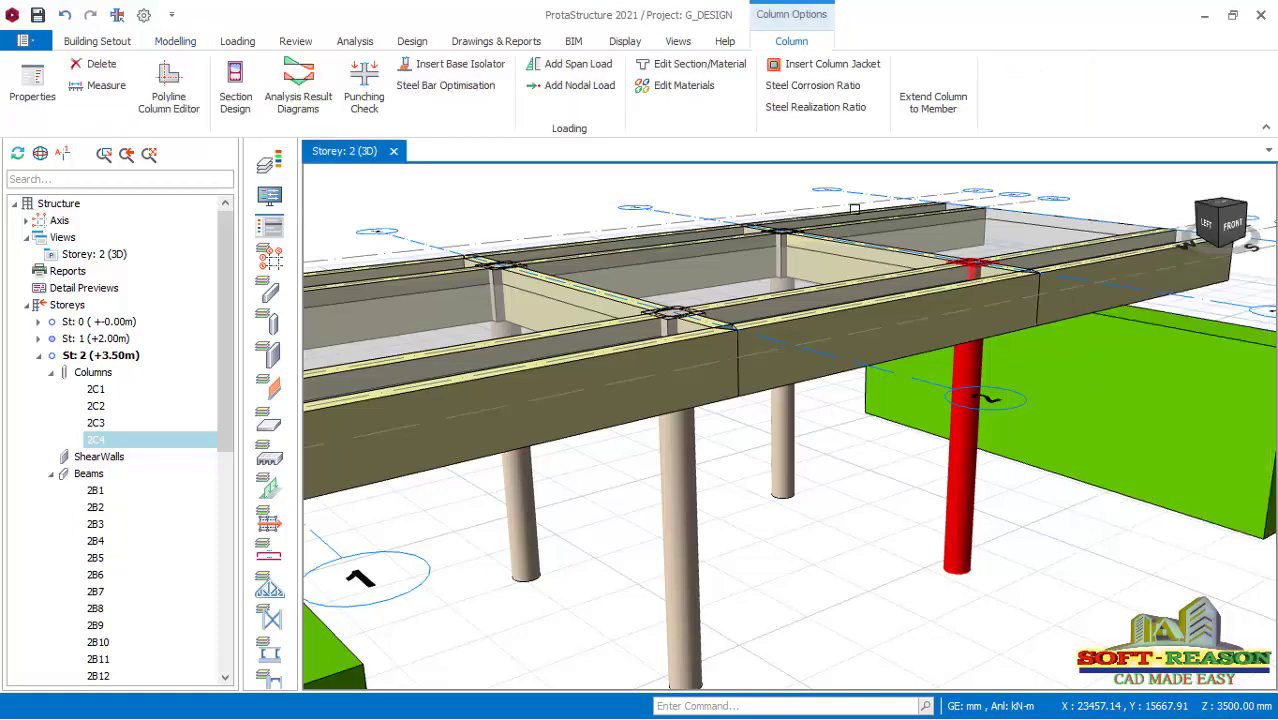
- Select all storey 2 beams from 2B1 to 2B18 and bring up their summary table in full view
mouse_move(760, 345)
middle_down()
mouse_move(757, 271)
mouse_move(827, 291)
mouse_move(745, 277)
mouse_move(748, 262)
mouse_move(764, 381)
mouse_move(756, 351)
mouse_move(978, 331)
middle_up()
scroll(978, 331, down, 3)
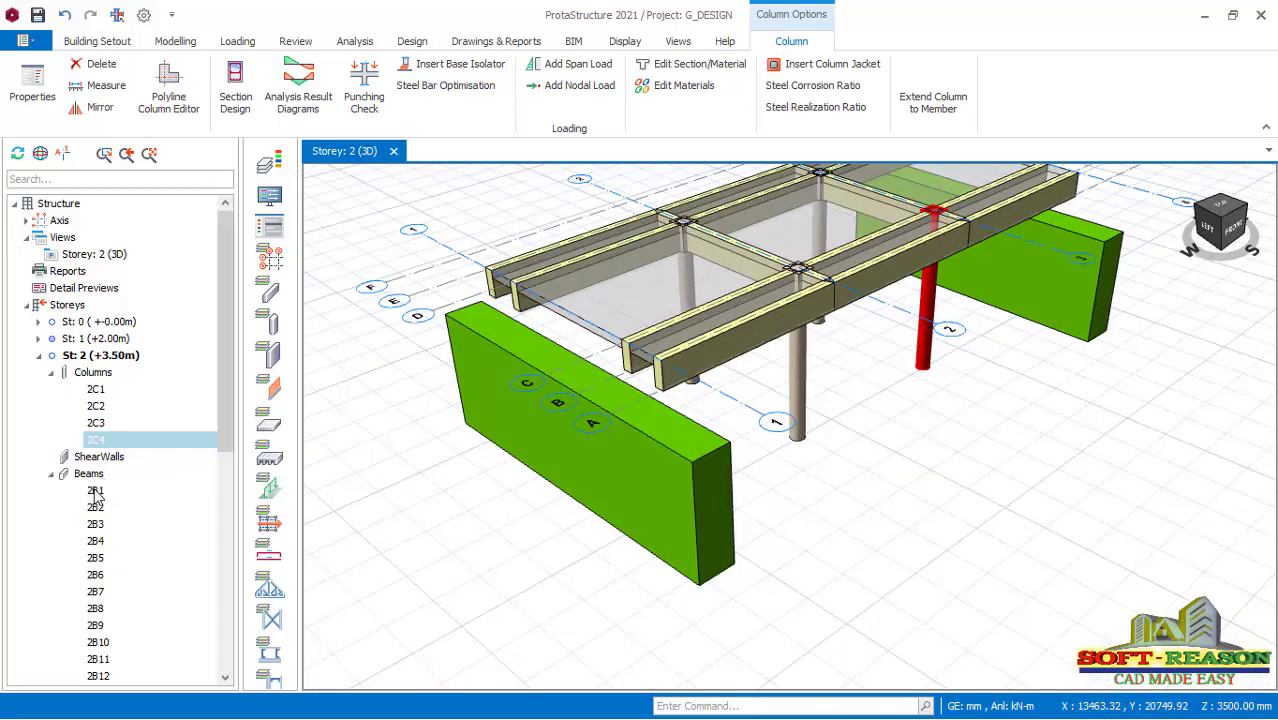
click(97, 491)
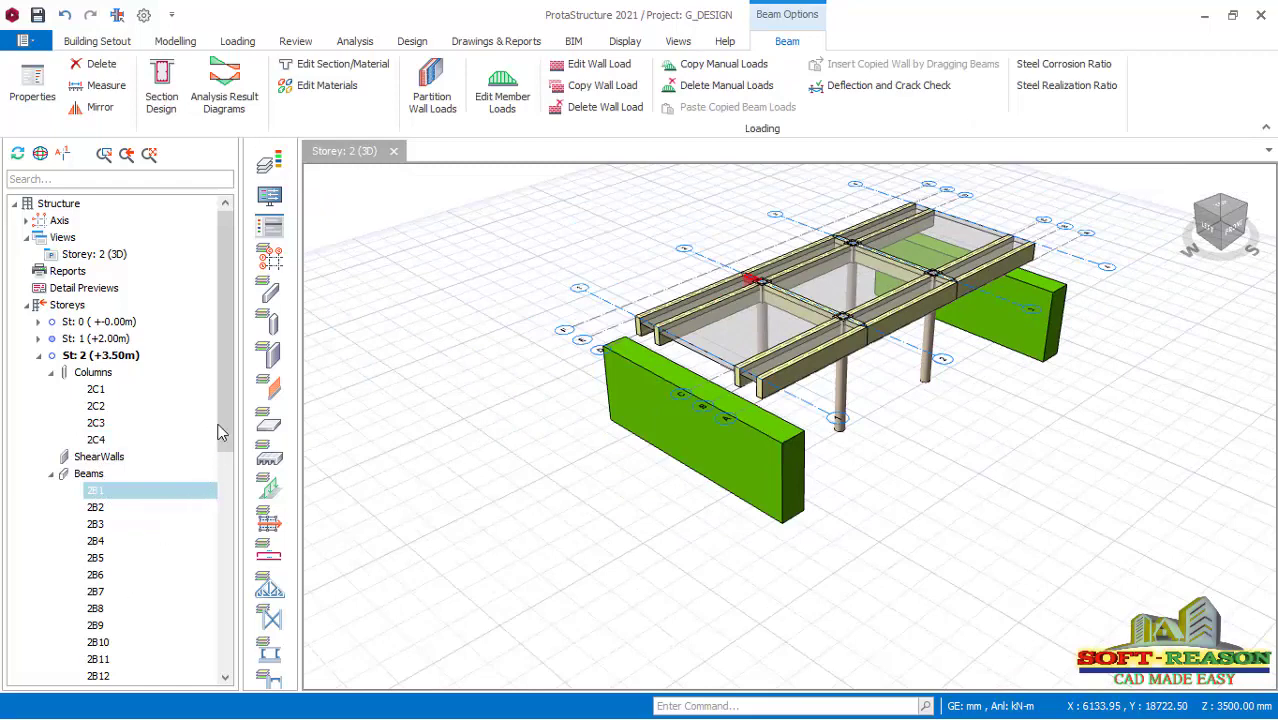
drag(228, 432, 213, 552)
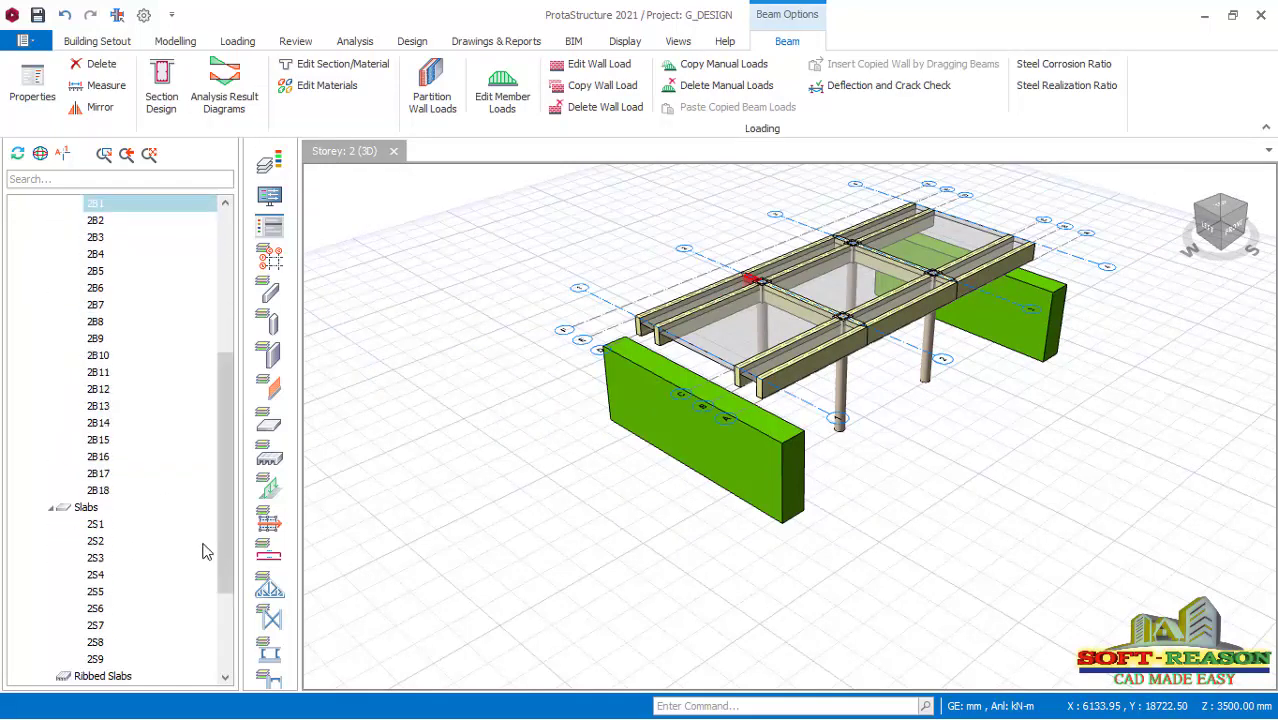
shift+click(100, 490)
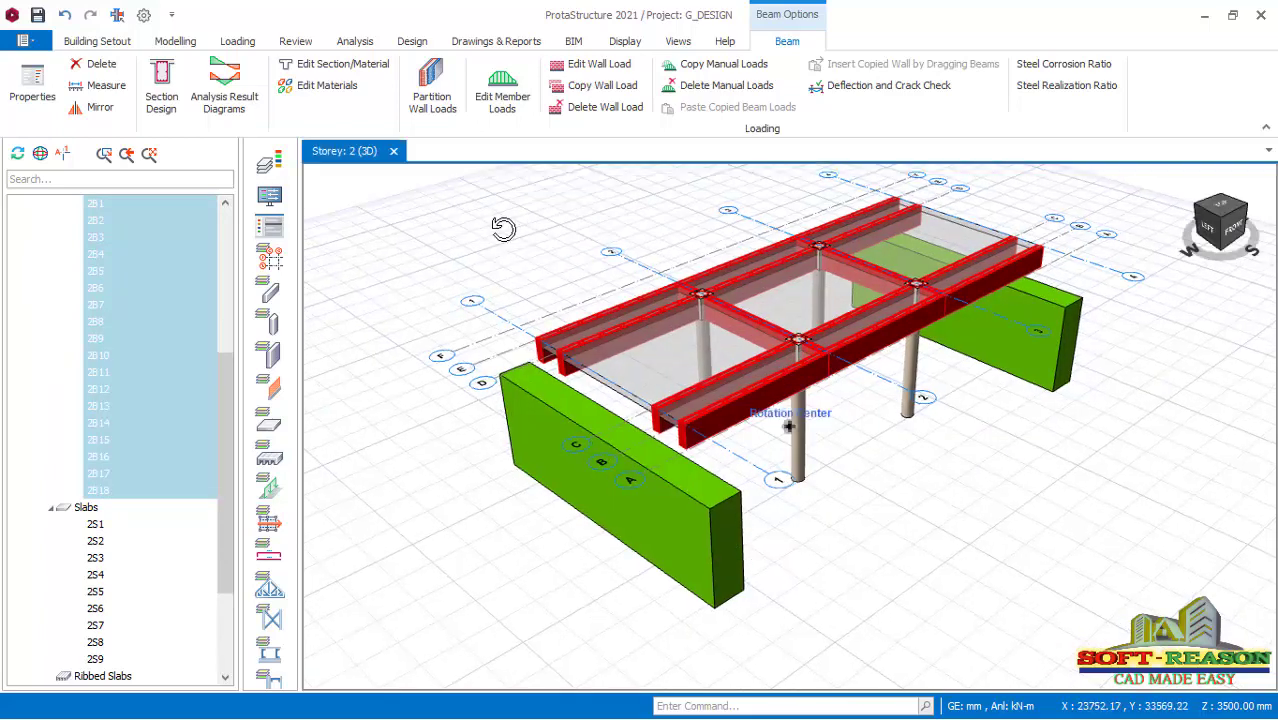
right_click(502, 228)
click(558, 119)
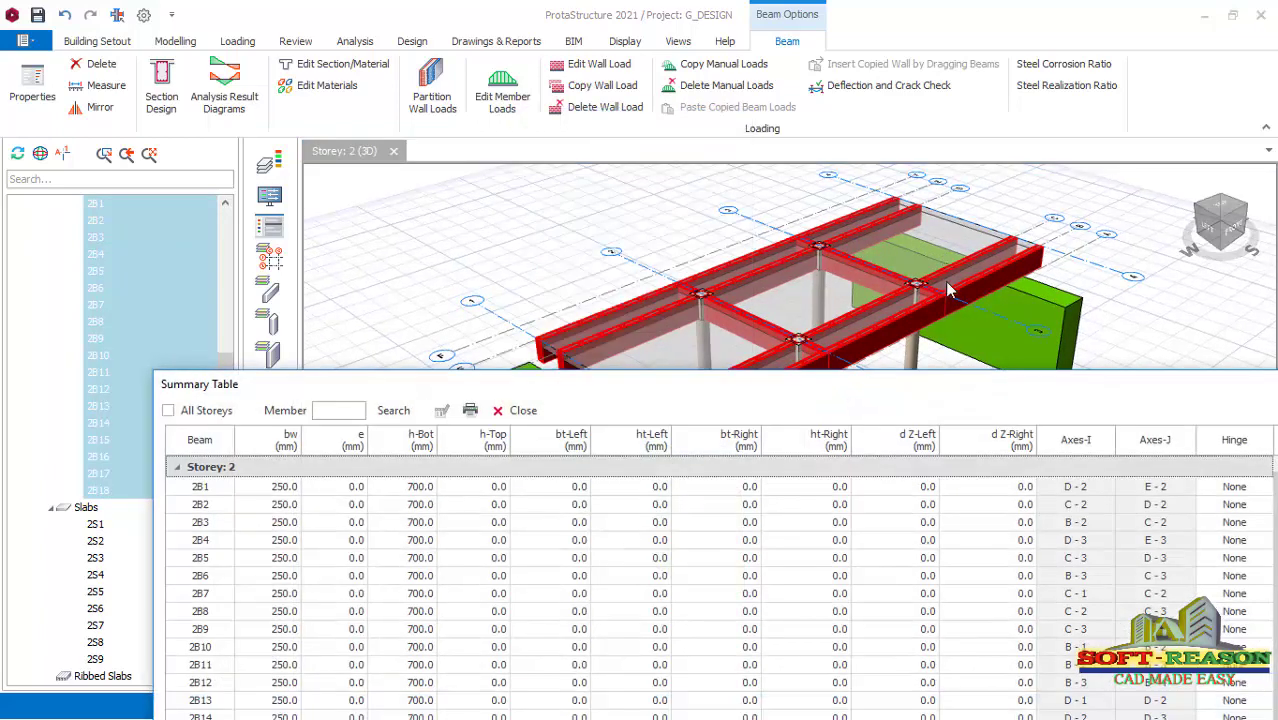
drag(798, 395, 776, 223)
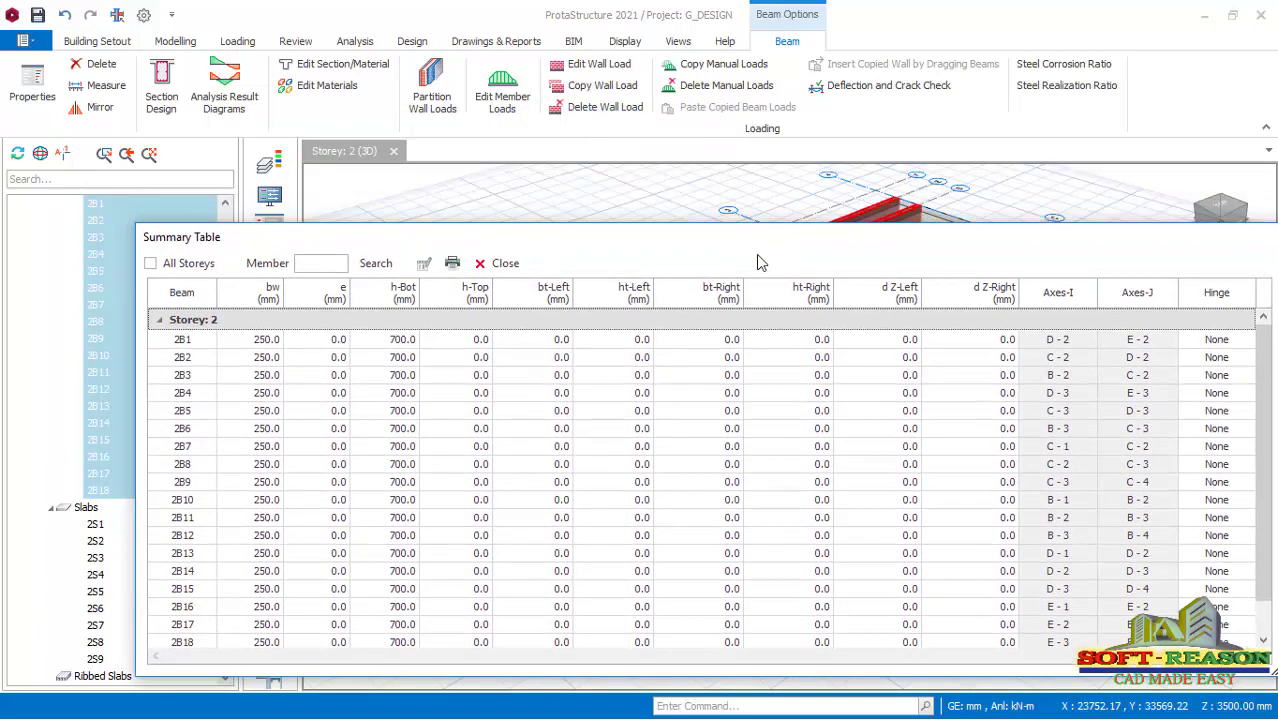
- Set the h-Bot of all storey 2 beams to 600 mm in the summary table and close it
click(404, 294)
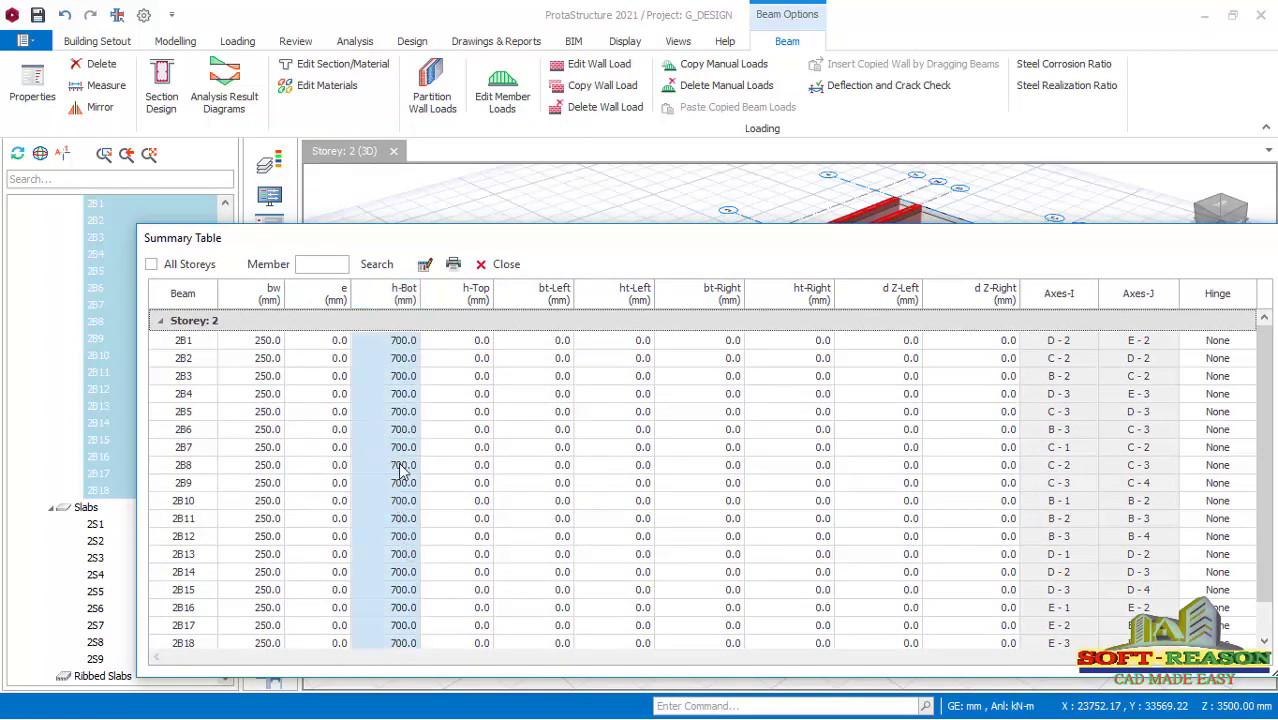
click(424, 264)
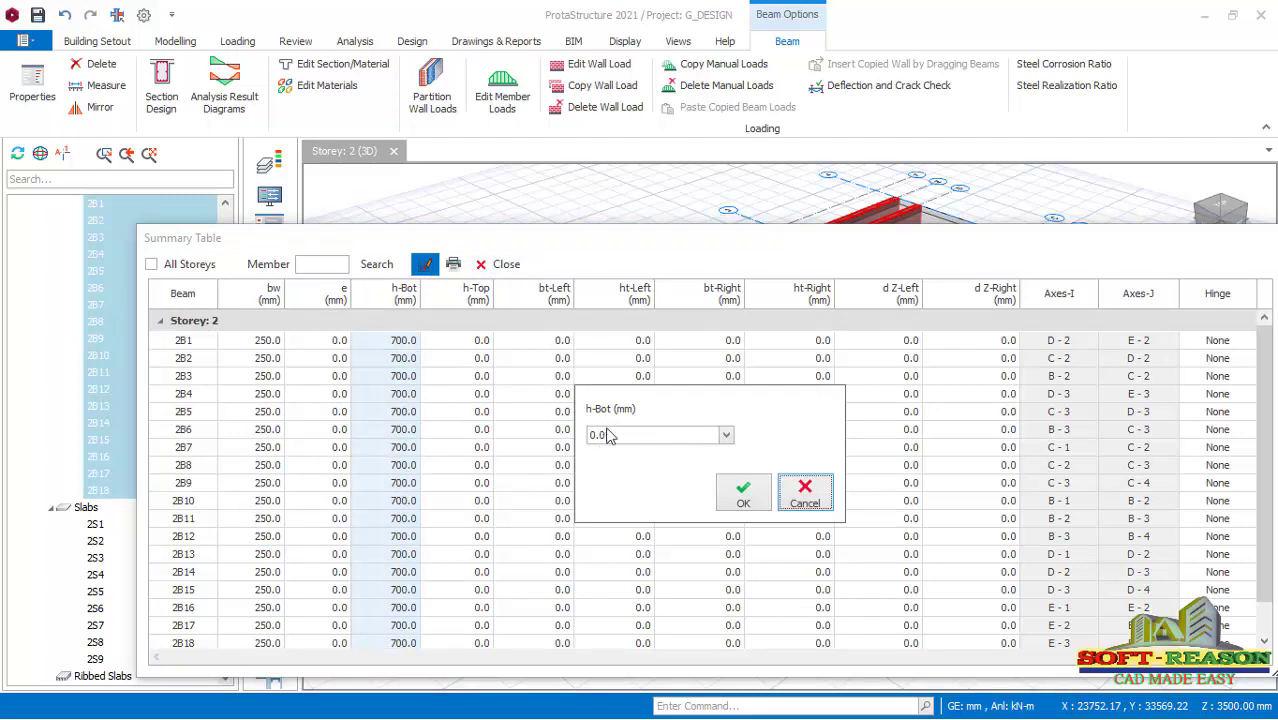
click(598, 435)
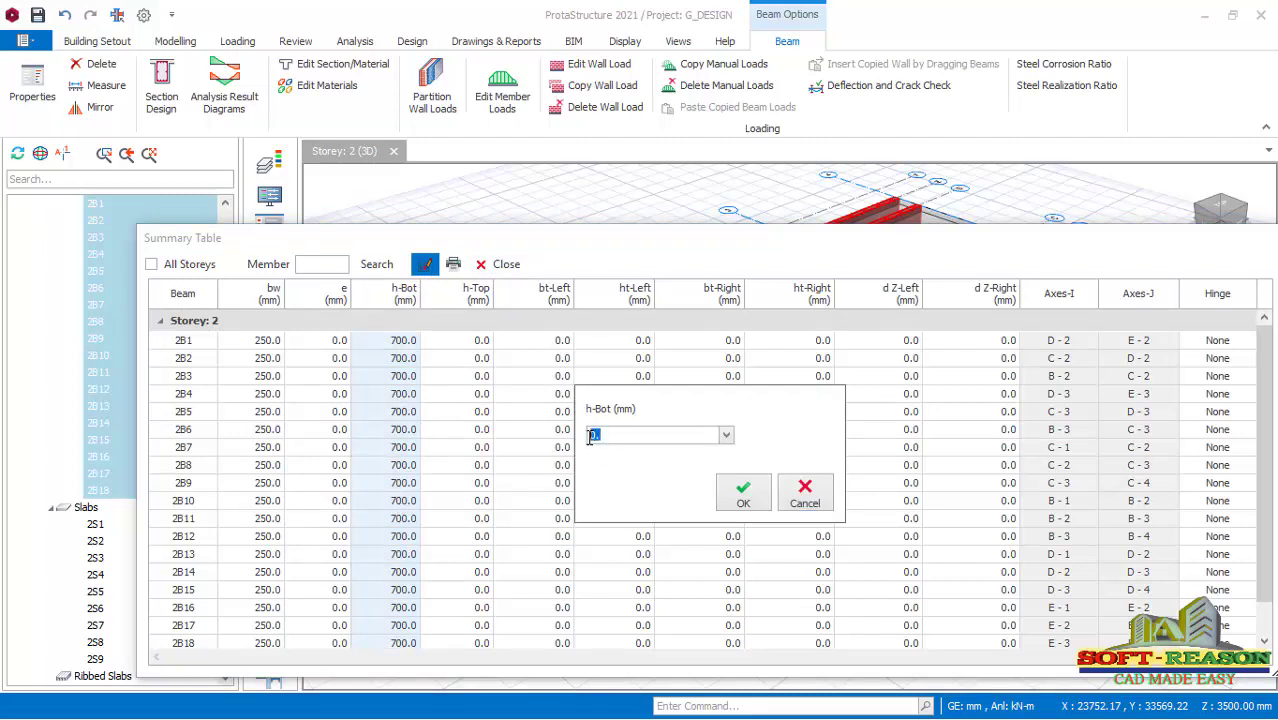
text(500)
click(748, 496)
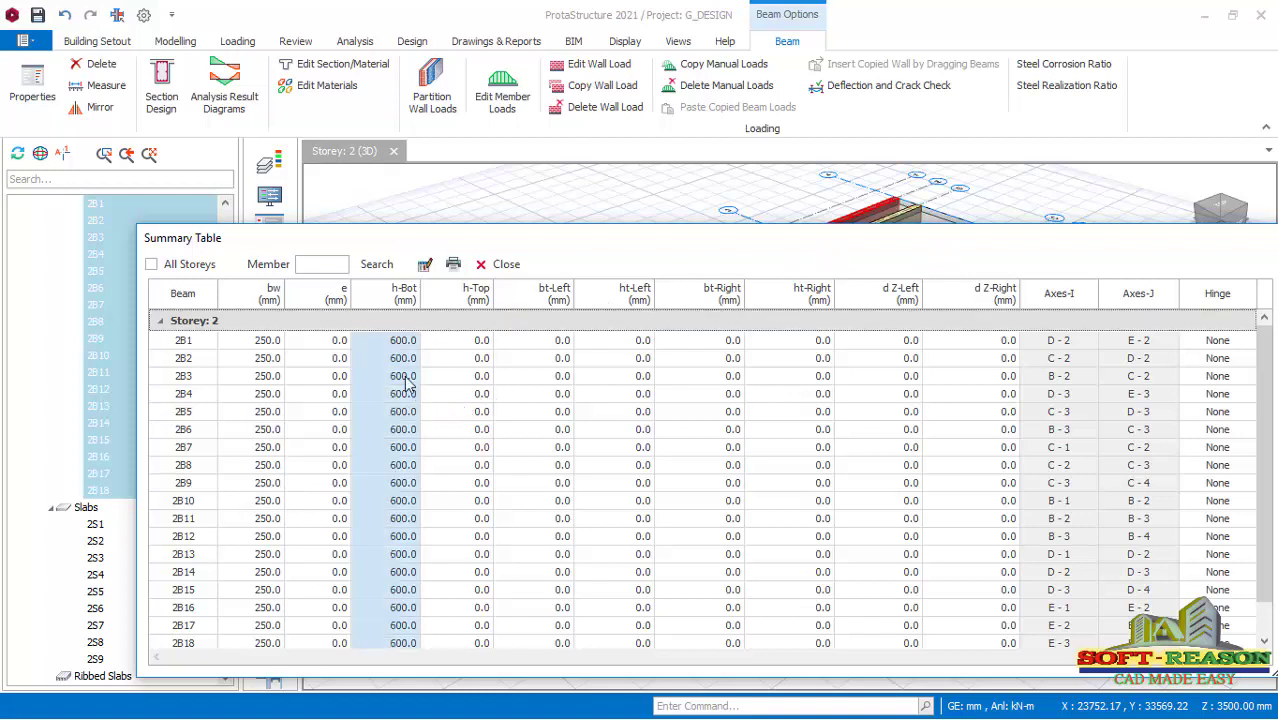
click(500, 264)
- Examine the column drop panels beneath the beams from below, and the bridge as a whole
middle_drag(843, 366, 843, 365)
scroll(843, 366, up, 2)
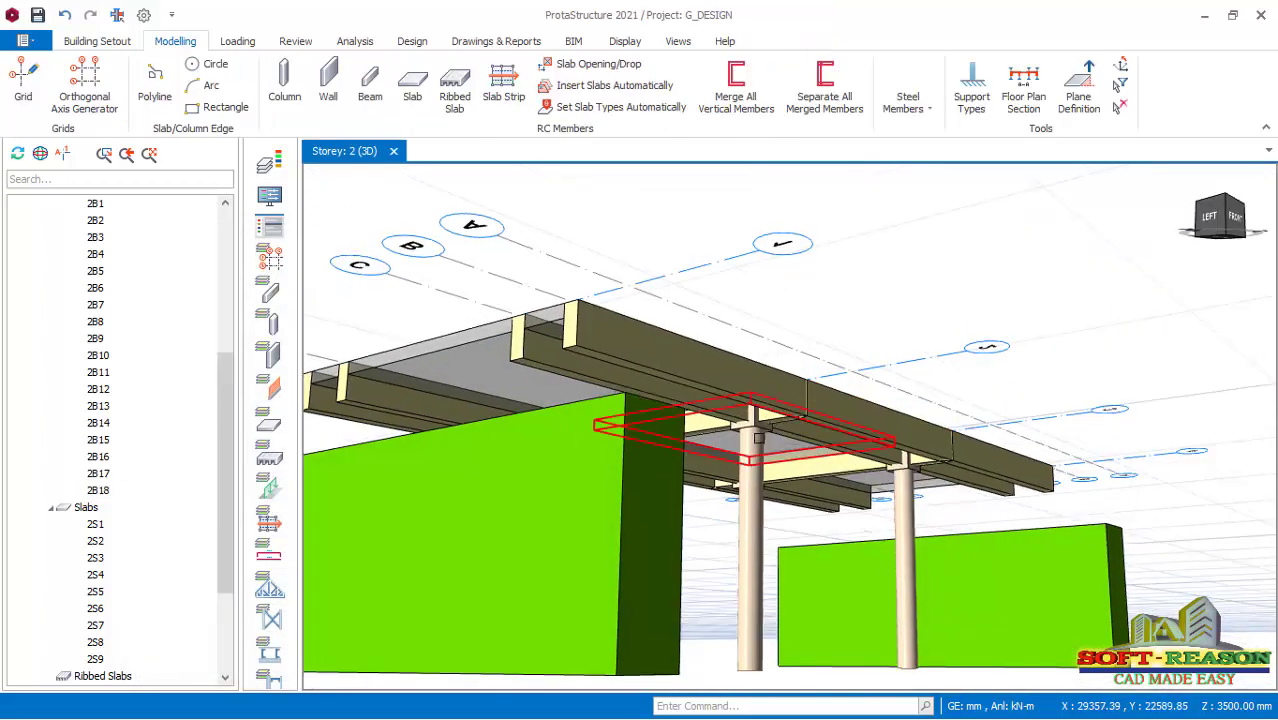
scroll(752, 440, up, 5)
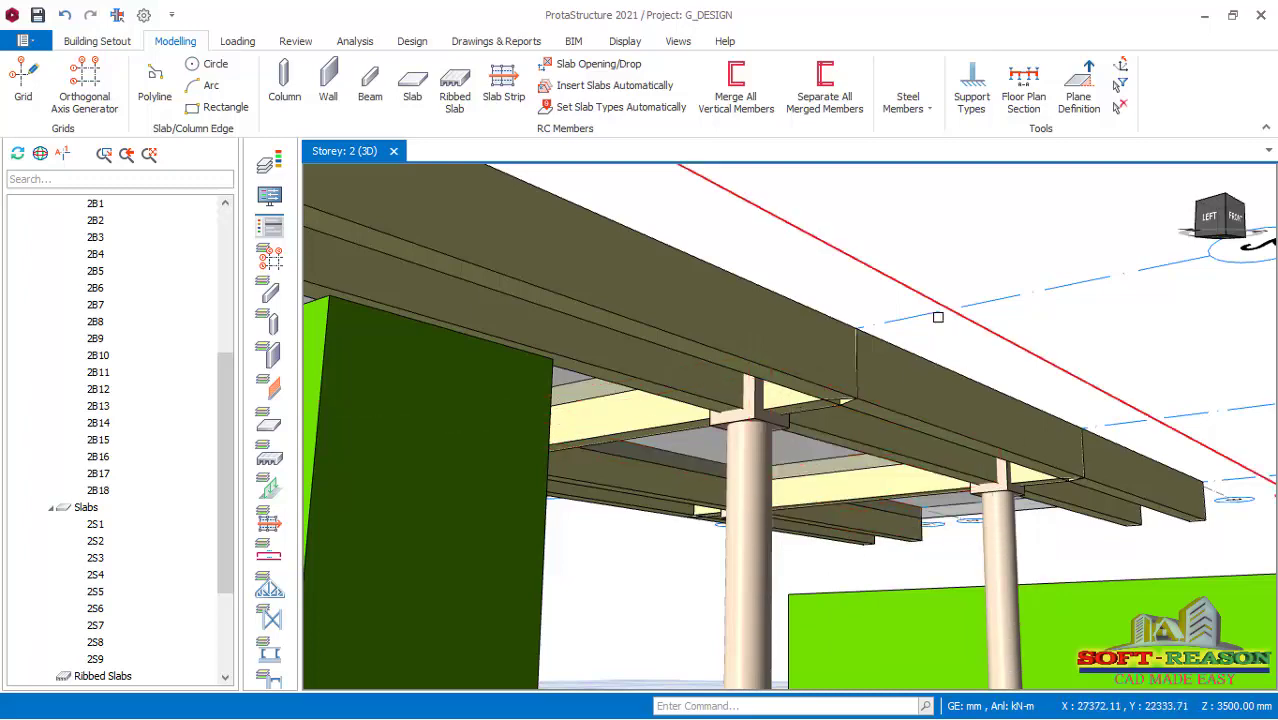
mouse_move(938, 314)
middle_down()
mouse_move(800, 470)
mouse_move(843, 497)
middle_up()
scroll(813, 428, down, 6)
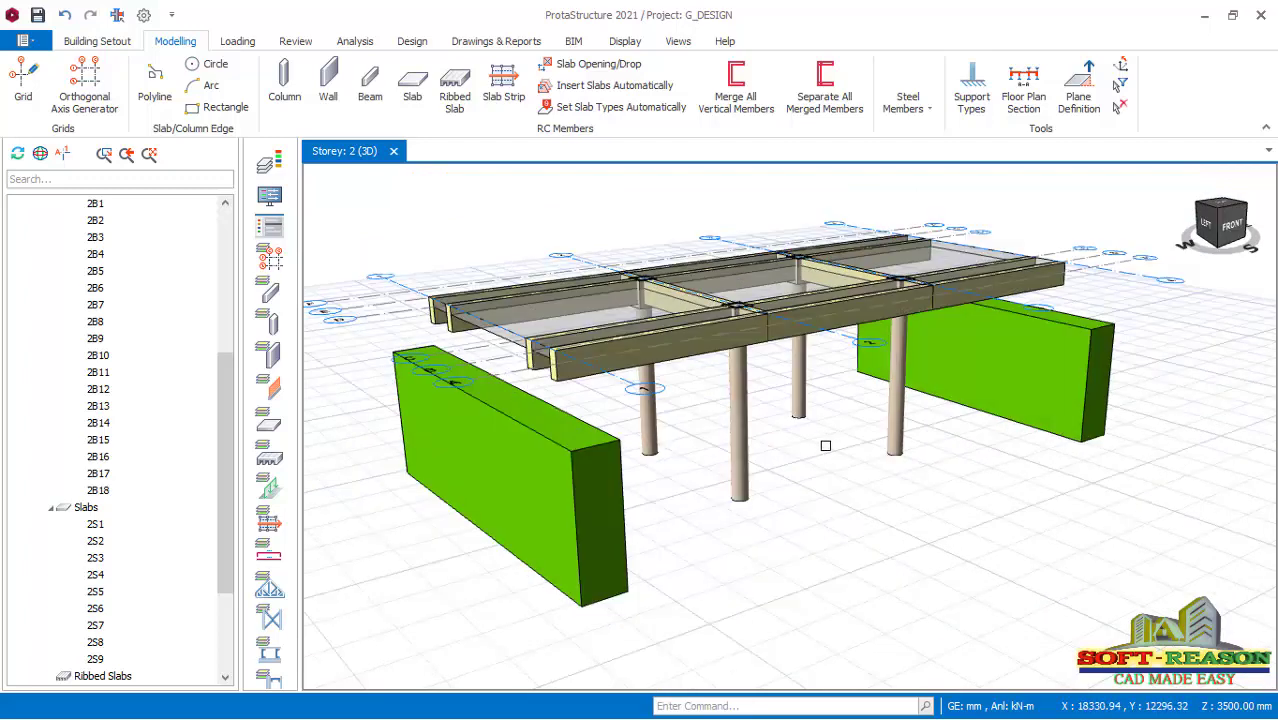
scroll(716, 455, down, 2)
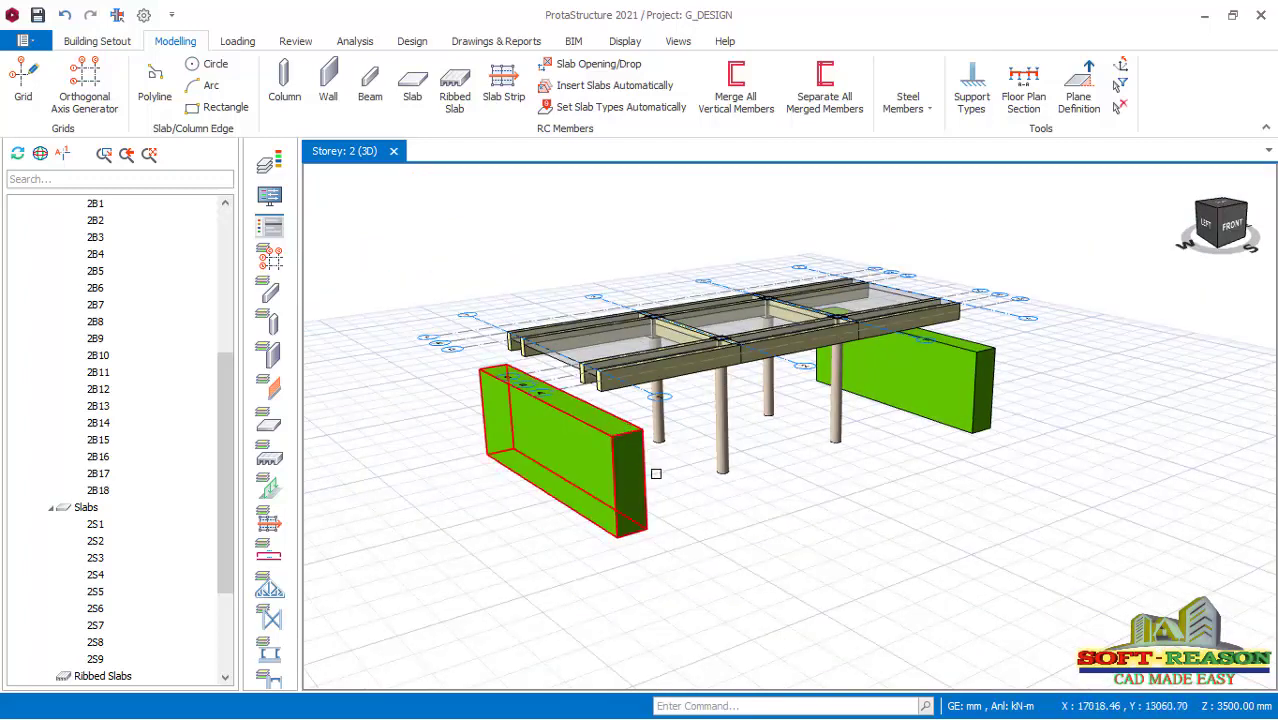
scroll(656, 473, up, 2)
- Open the properties of the end wall nearest axis 1 and enable its drop panel
click(620, 403)
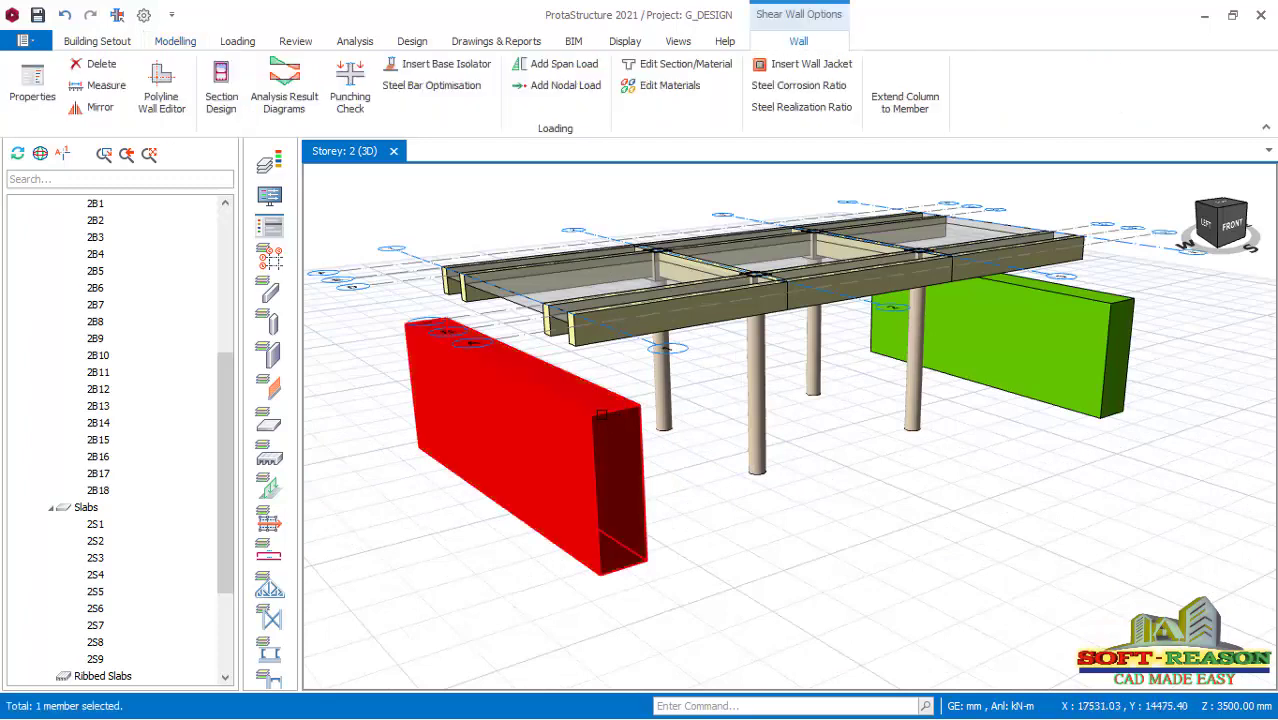
right_click(605, 408)
click(978, 280)
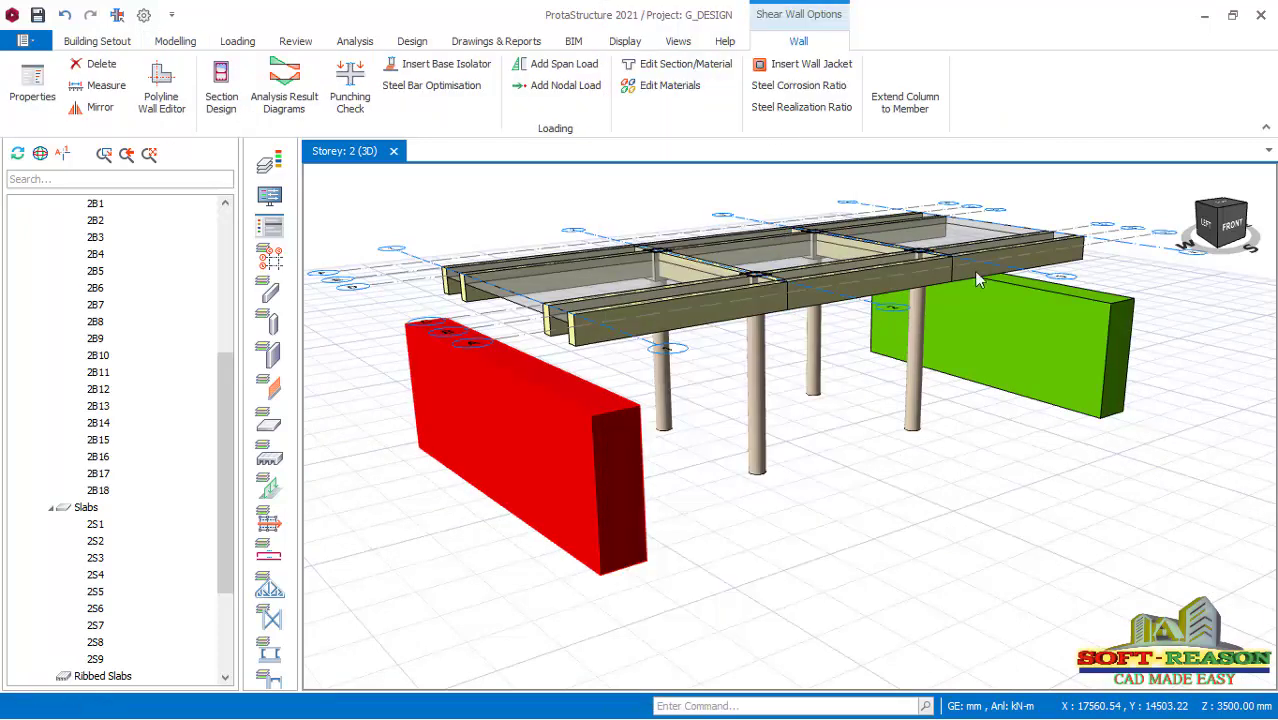
click(1143, 219)
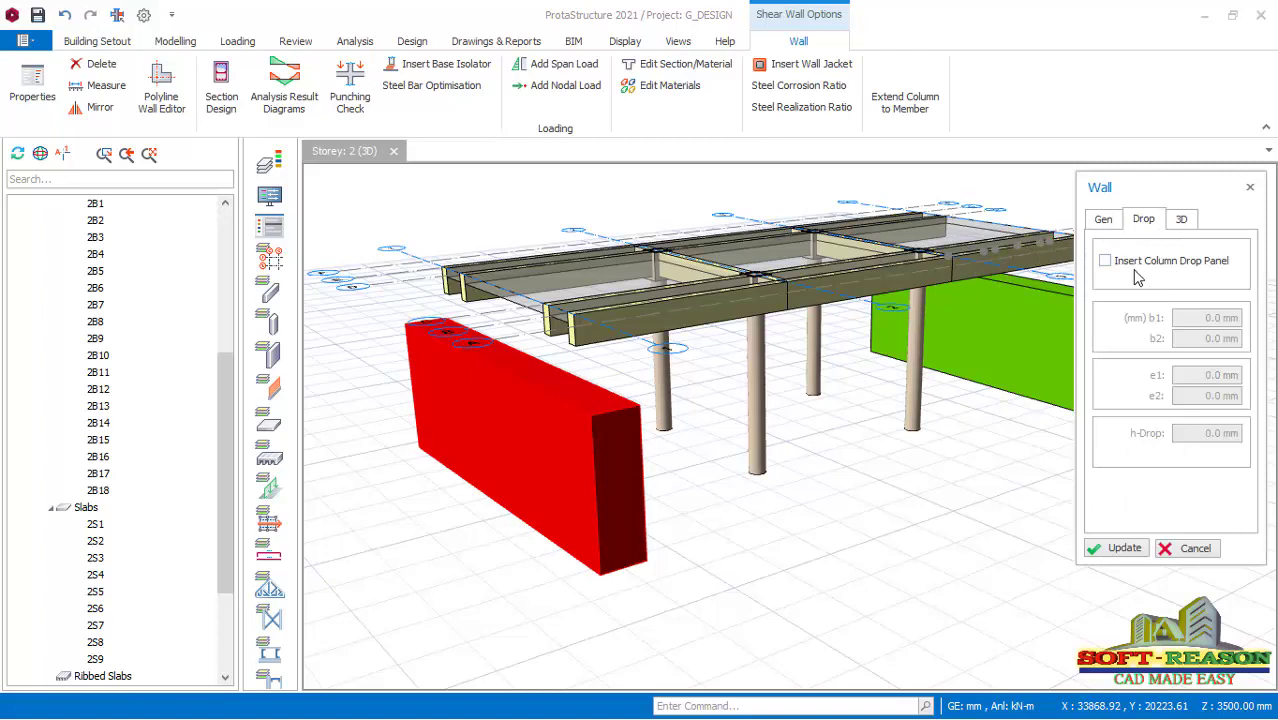
click(1134, 266)
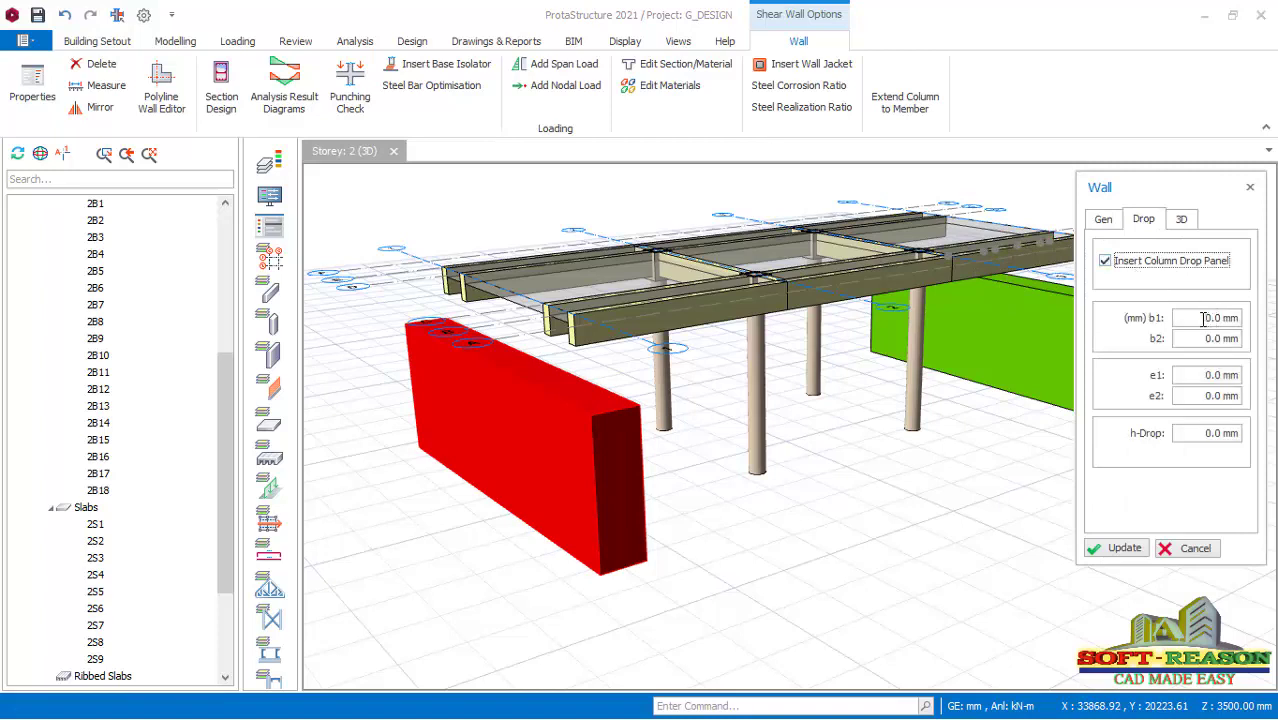
- Set the wall's drop panel dimensions to b1 10000 mm and b2 1500 mm
drag(1204, 318, 1231, 318)
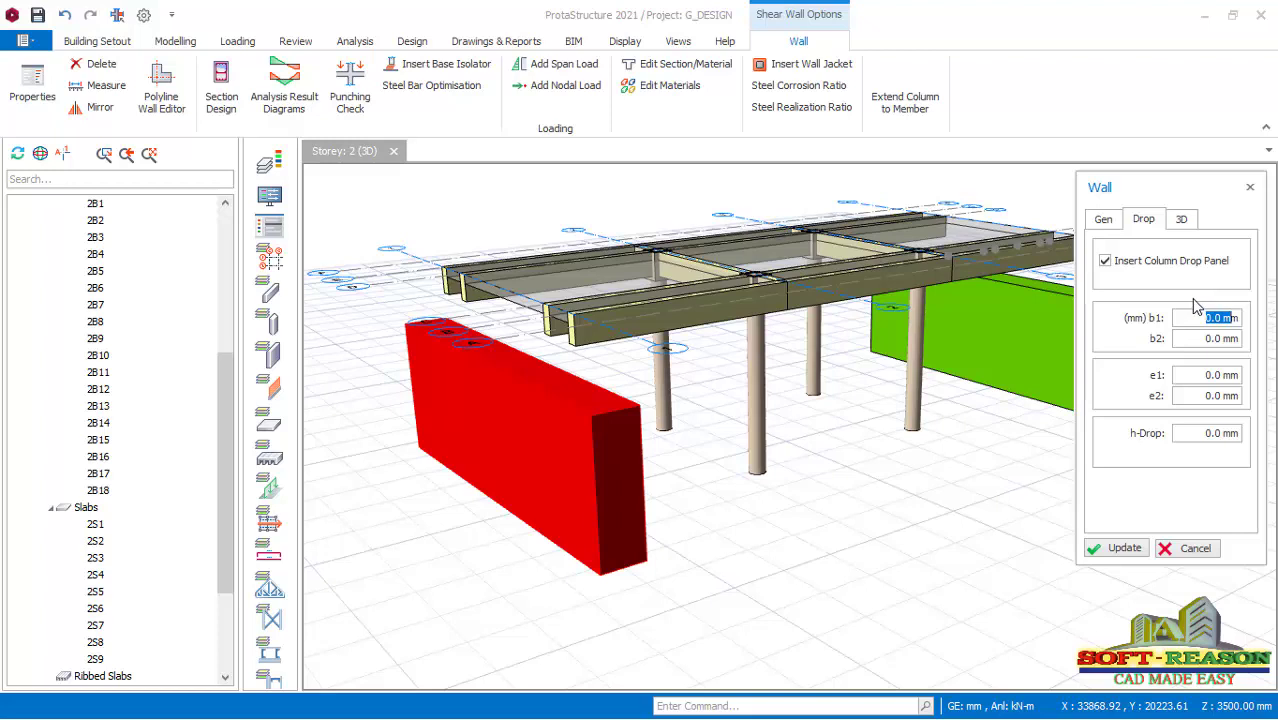
text(10000)
drag(1207, 340, 1236, 345)
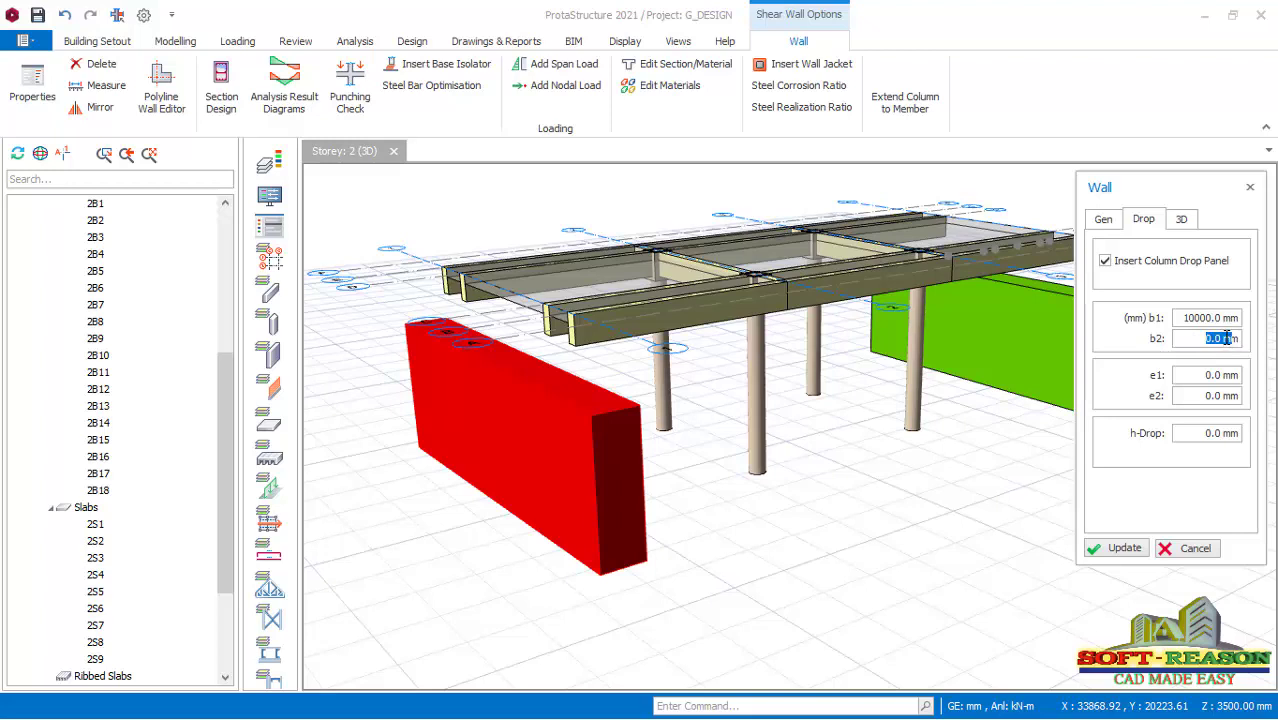
text(10)
- Set the wall drop panel's e1 to 1000 mm, e2 to 750 mm and h-Drop to 800 mm, and apply the update
drag(1200, 377, 1220, 377)
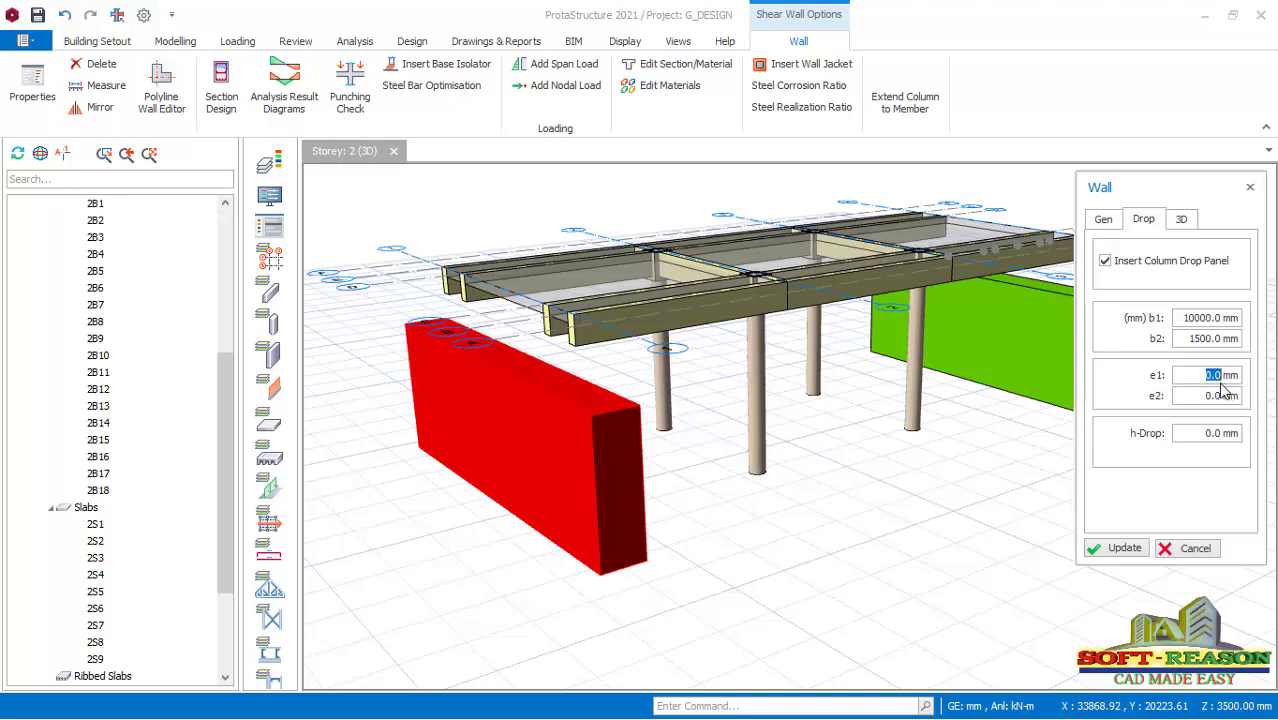
text(100.0)
text(0)
drag(1206, 437, 1232, 443)
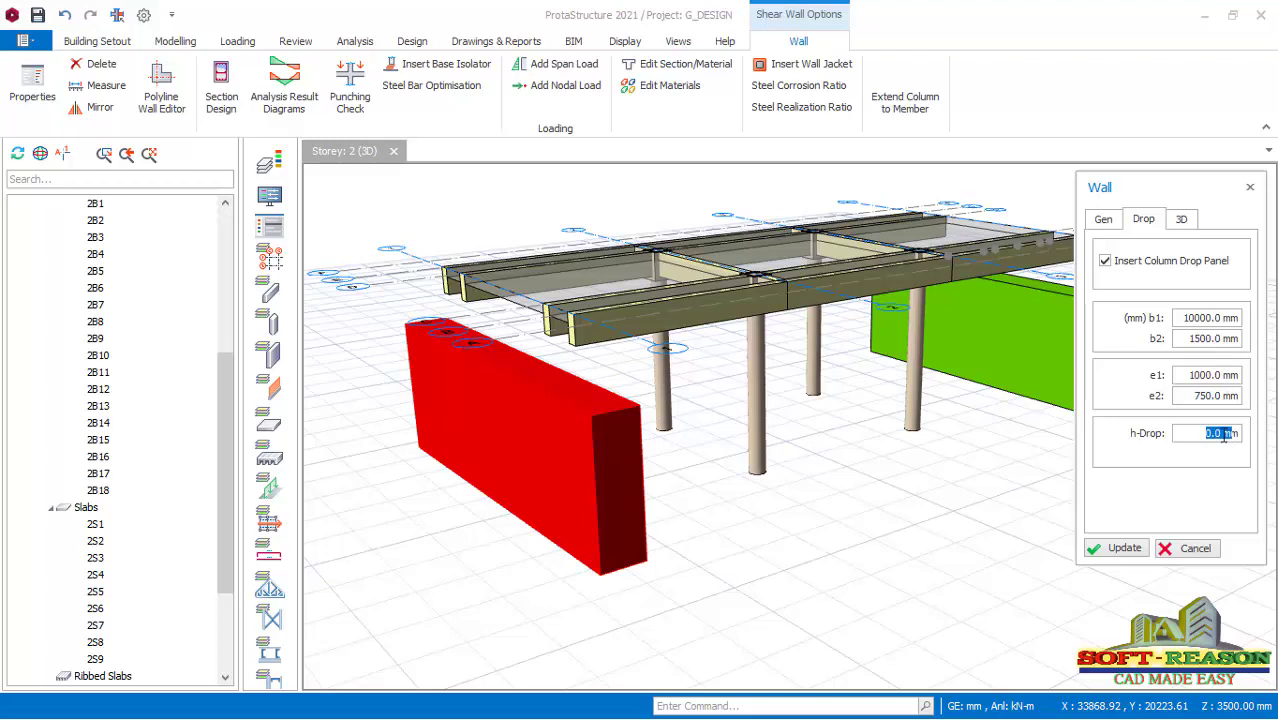
text(80)
click(1136, 552)
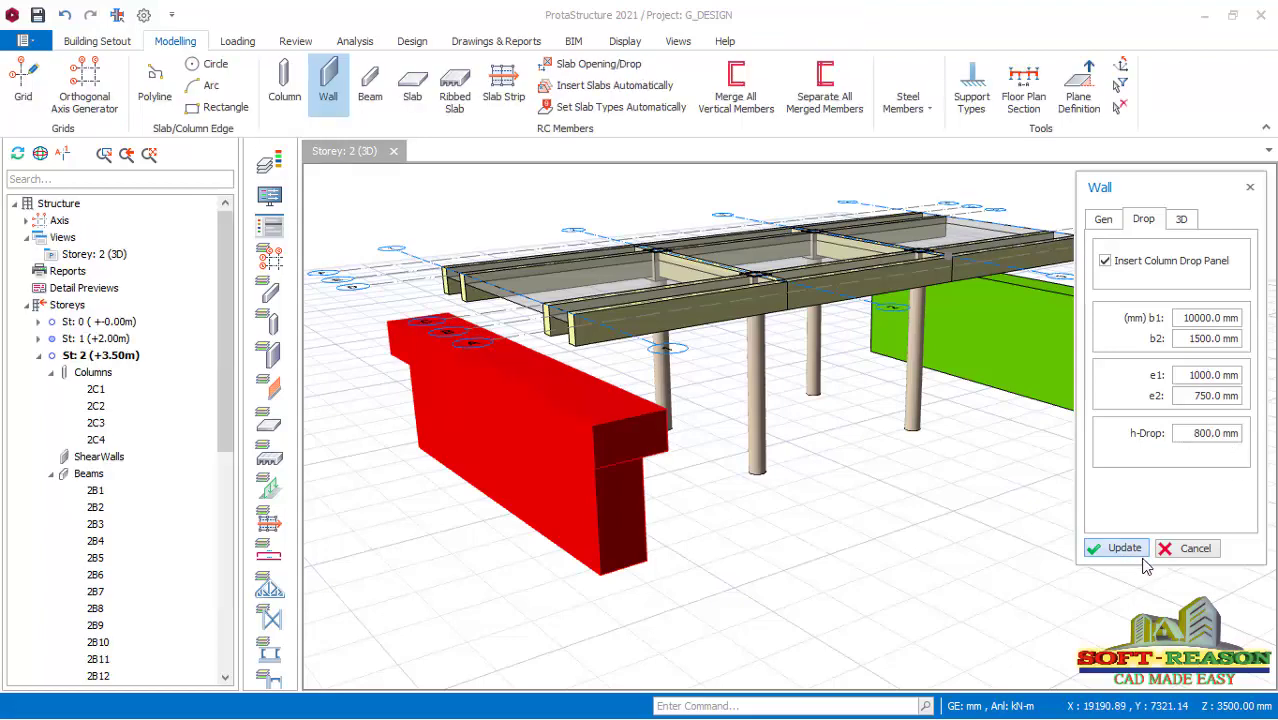
- Check the new drop panel on the end wall near axis 1 and close the wall's properties
mouse_move(600, 458)
middle_down()
mouse_move(590, 465)
mouse_move(633, 399)
mouse_move(770, 394)
mouse_move(810, 419)
mouse_move(845, 411)
mouse_move(548, 459)
mouse_move(512, 531)
middle_up()
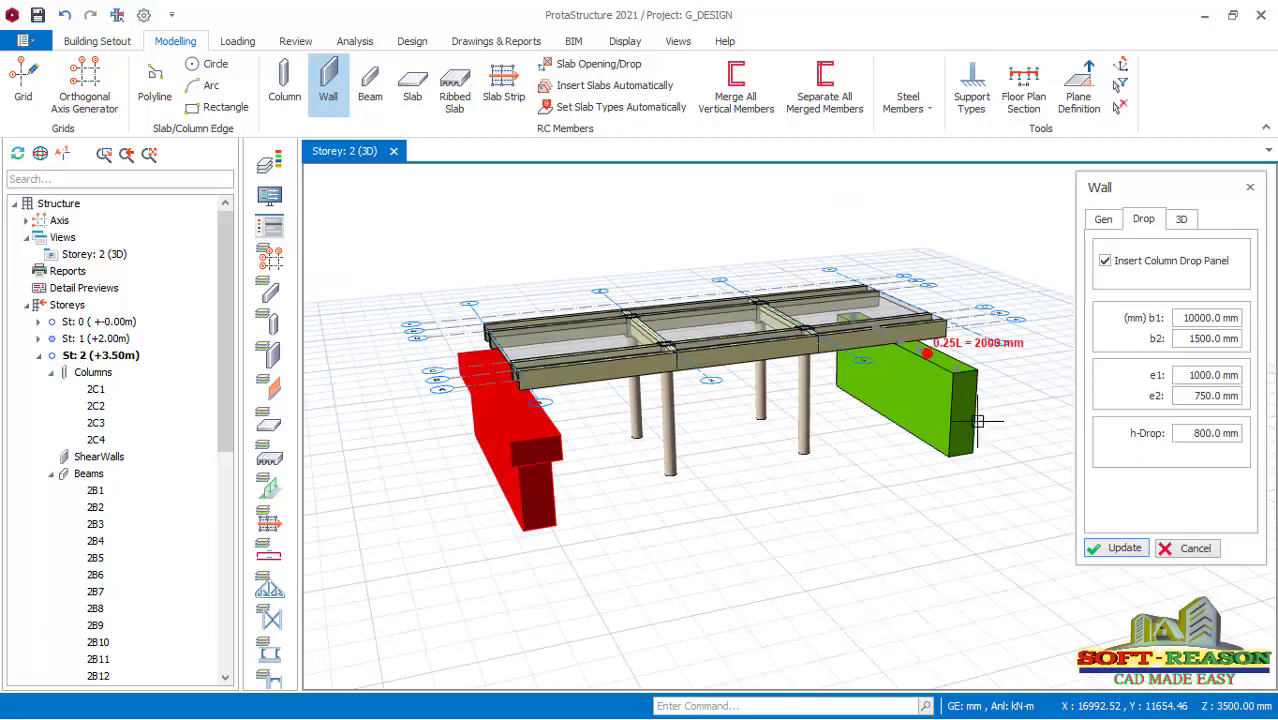
scroll(1004, 402, up, 2)
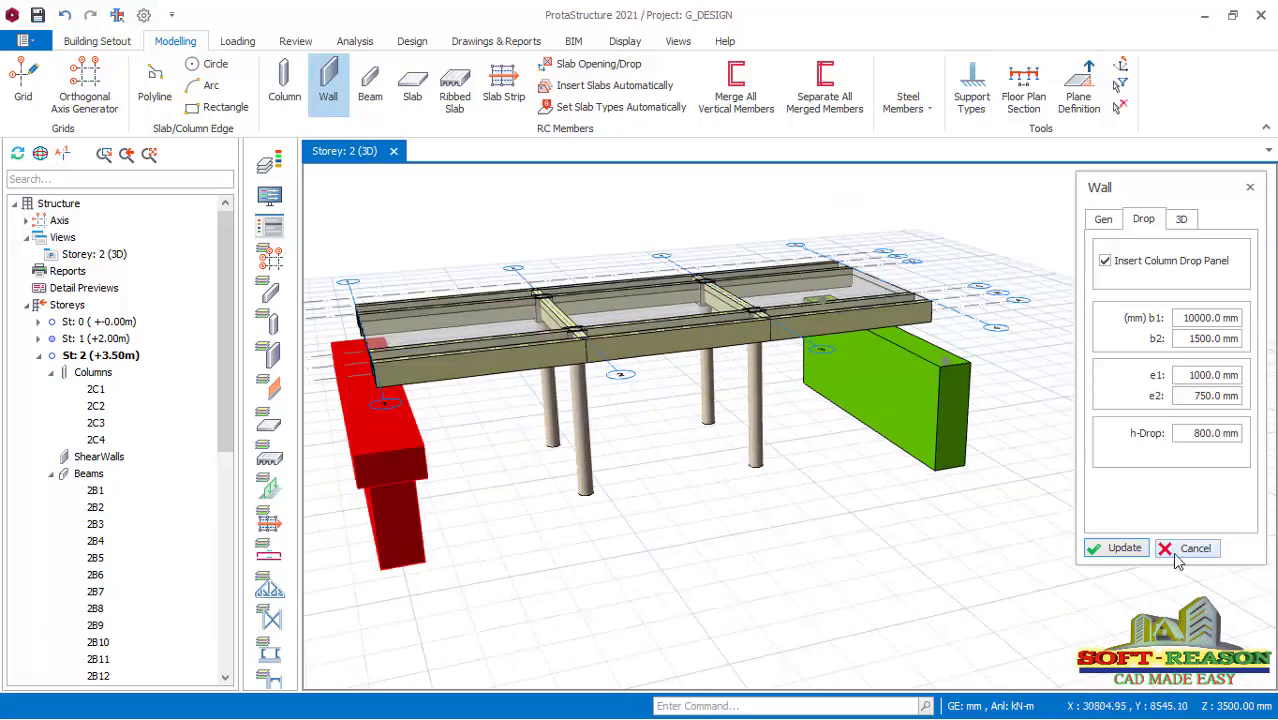
click(1177, 558)
- Open the properties of the opposite end wall near axis 4 and enable its drop panel
scroll(1061, 379, up, 3)
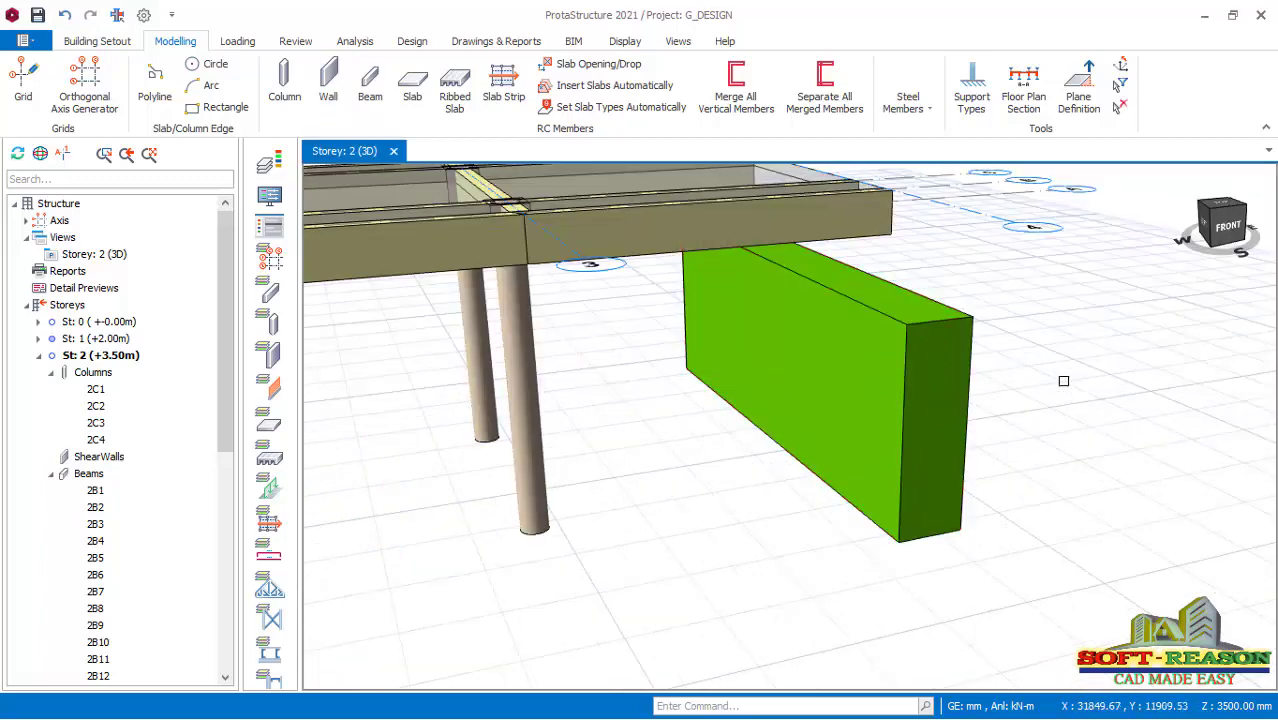
click(976, 326)
right_click(962, 330)
click(1034, 113)
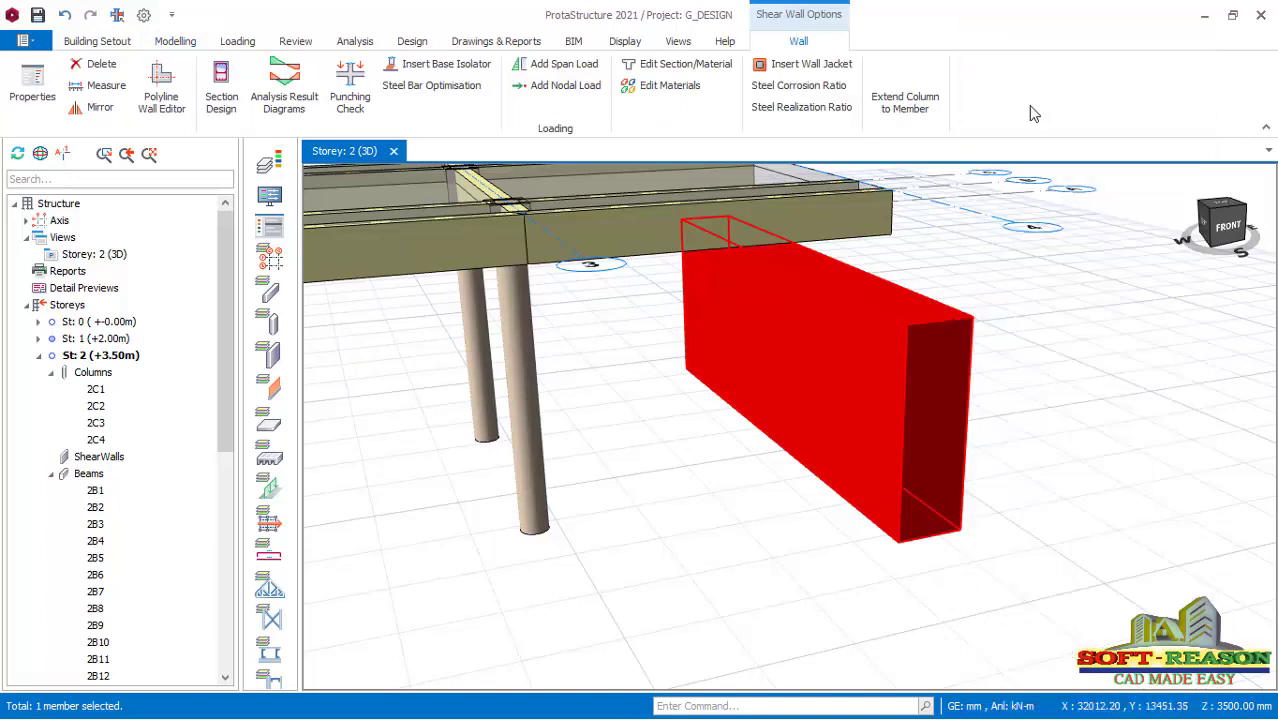
click(1145, 219)
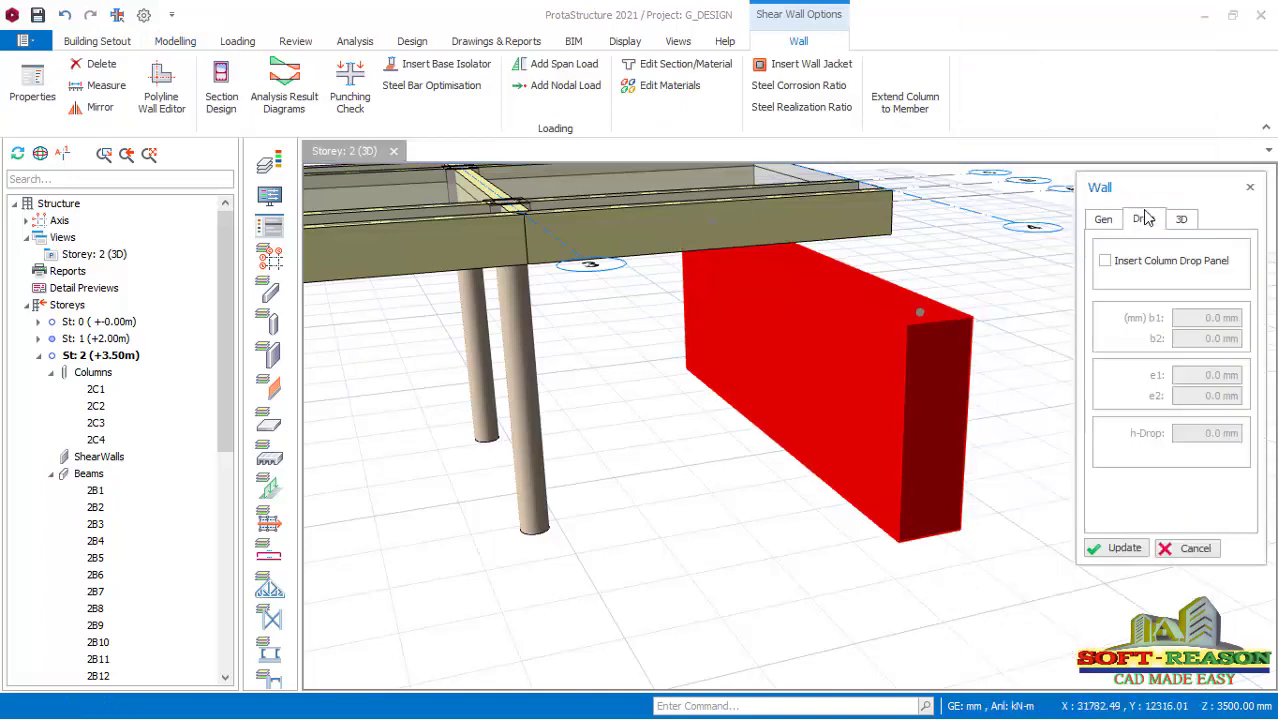
click(1108, 263)
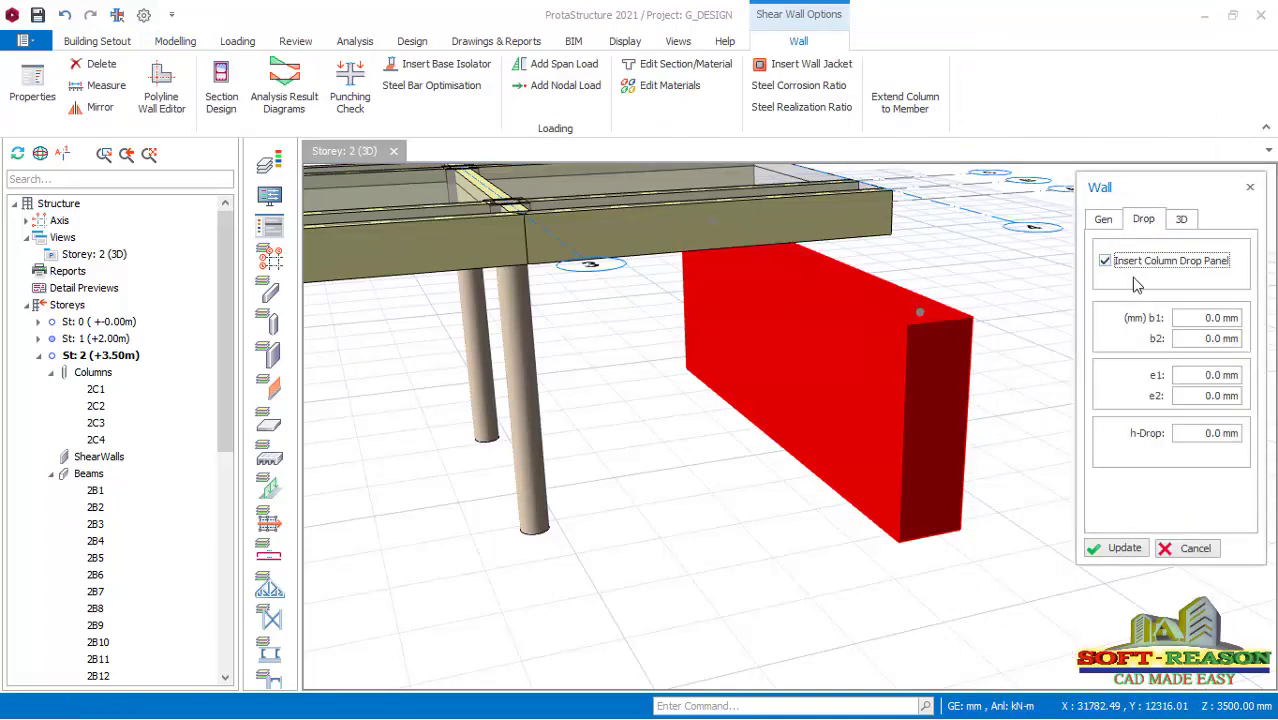
- Set this wall's drop panel to b1 10000, b2 1500, e1 1000, e2 750 and h-Drop 800 mm, apply it and close the properties
click(1211, 320)
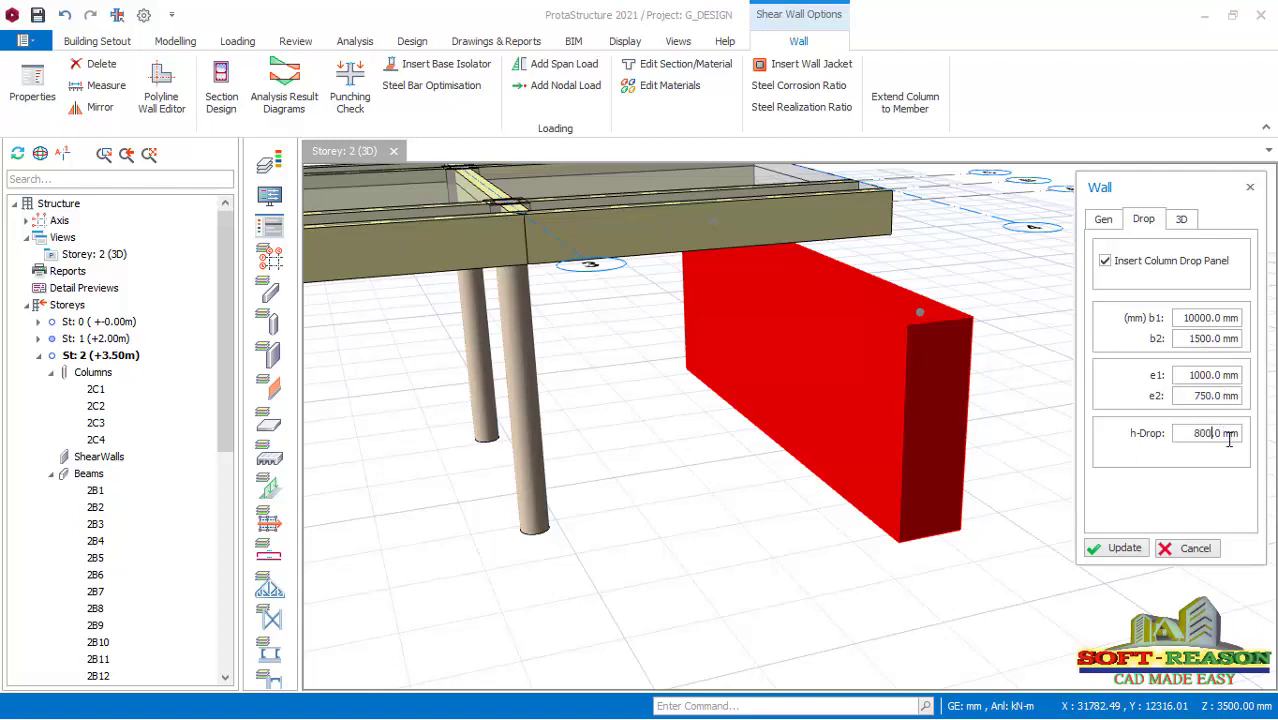
click(1140, 556)
click(1192, 548)
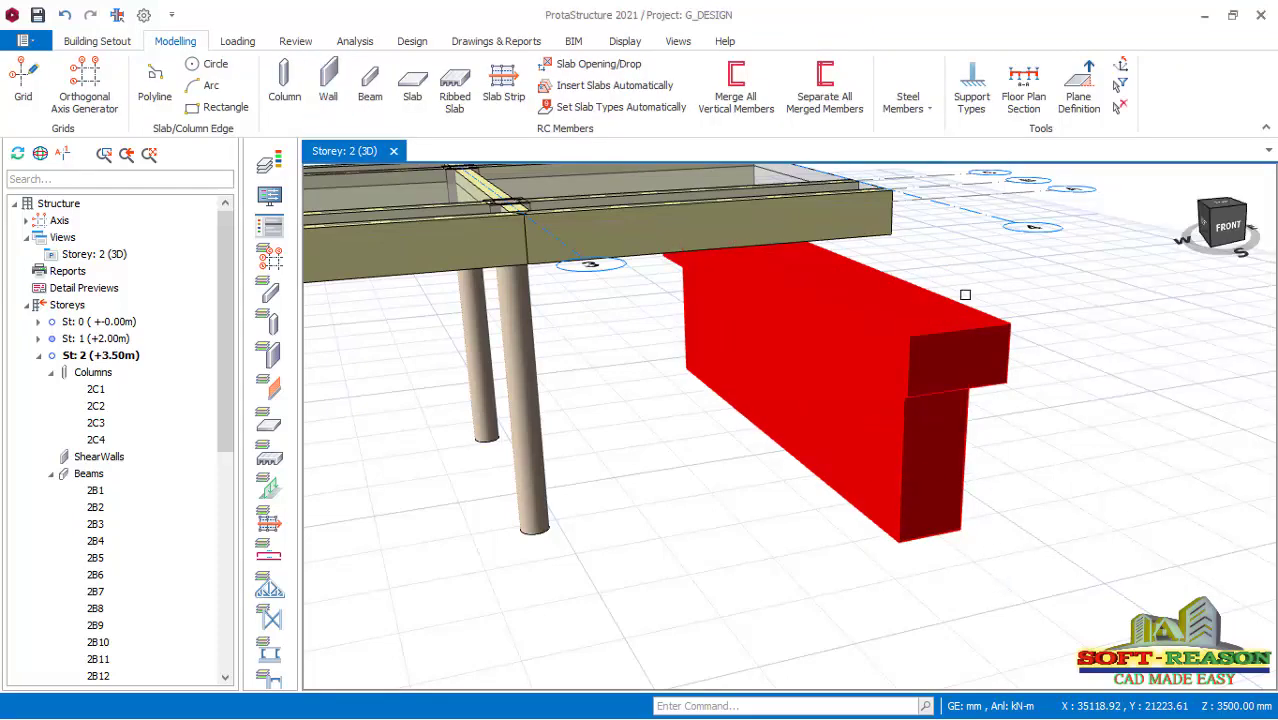
- Deselect the wall and examine the drop panels on both end walls in relation to the beam ends
scroll(985, 325, down, 3)
middle_drag(1004, 357, 926, 359)
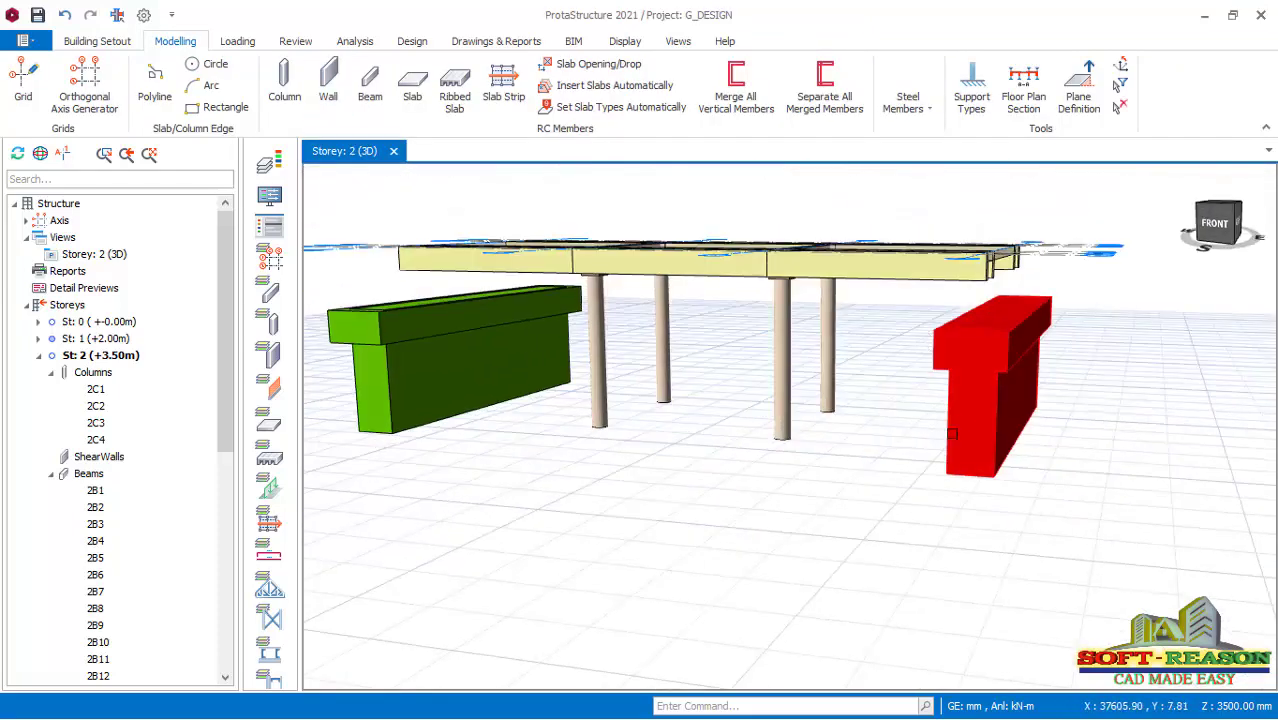
click(1144, 402)
middle_drag(733, 494, 1050, 514)
scroll(702, 419, up, 2)
scroll(790, 456, up, 5)
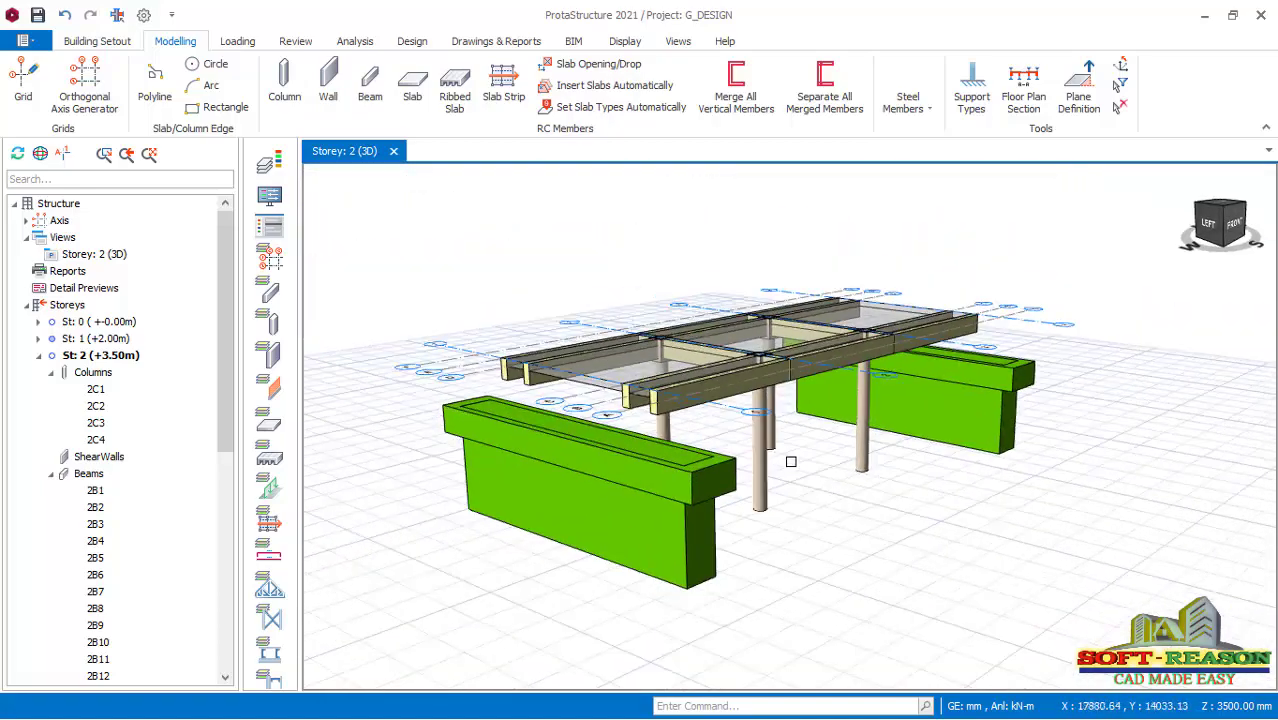
scroll(909, 346, down, 4)
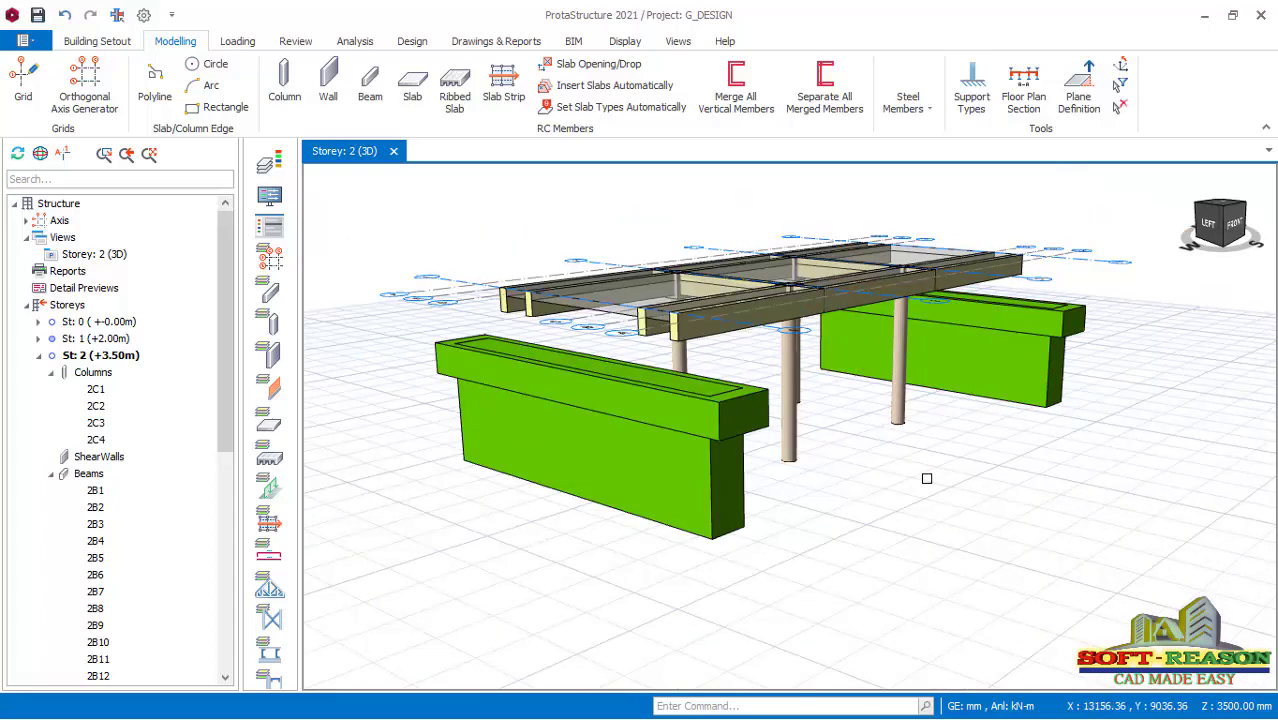
scroll(927, 476, up, 2)
middle_drag(801, 485, 776, 430)
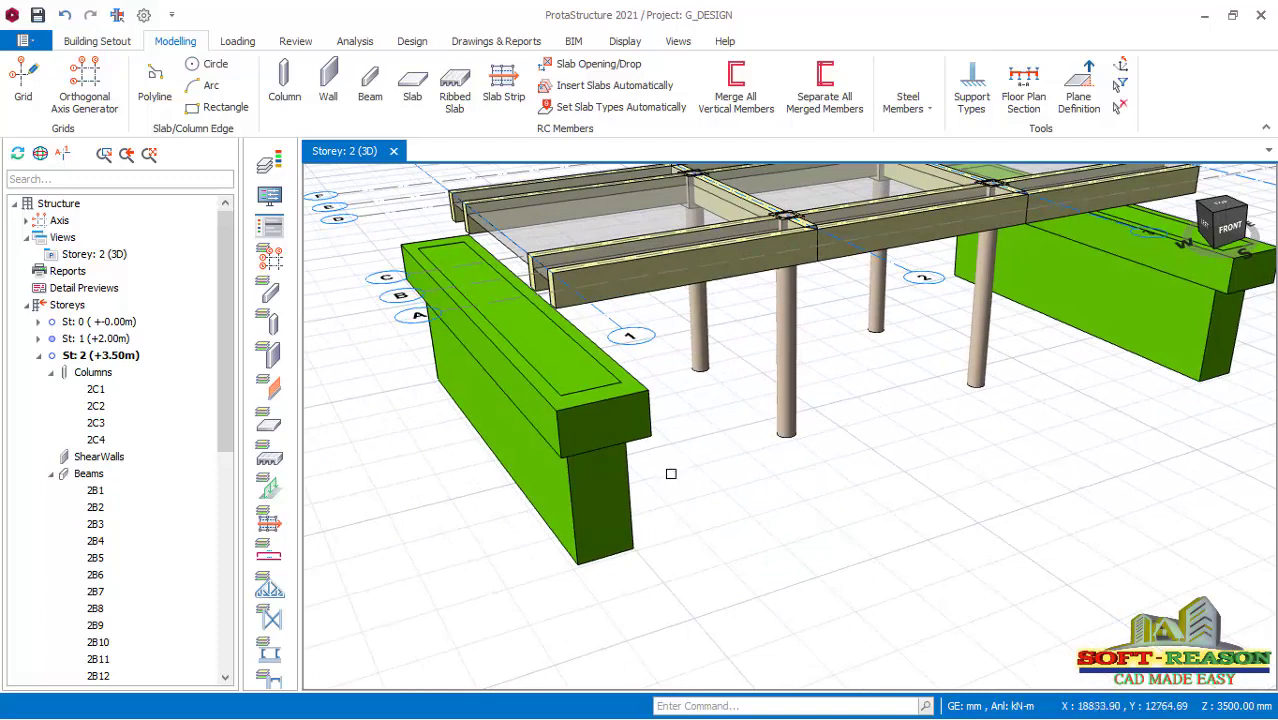
scroll(671, 473, down, 2)
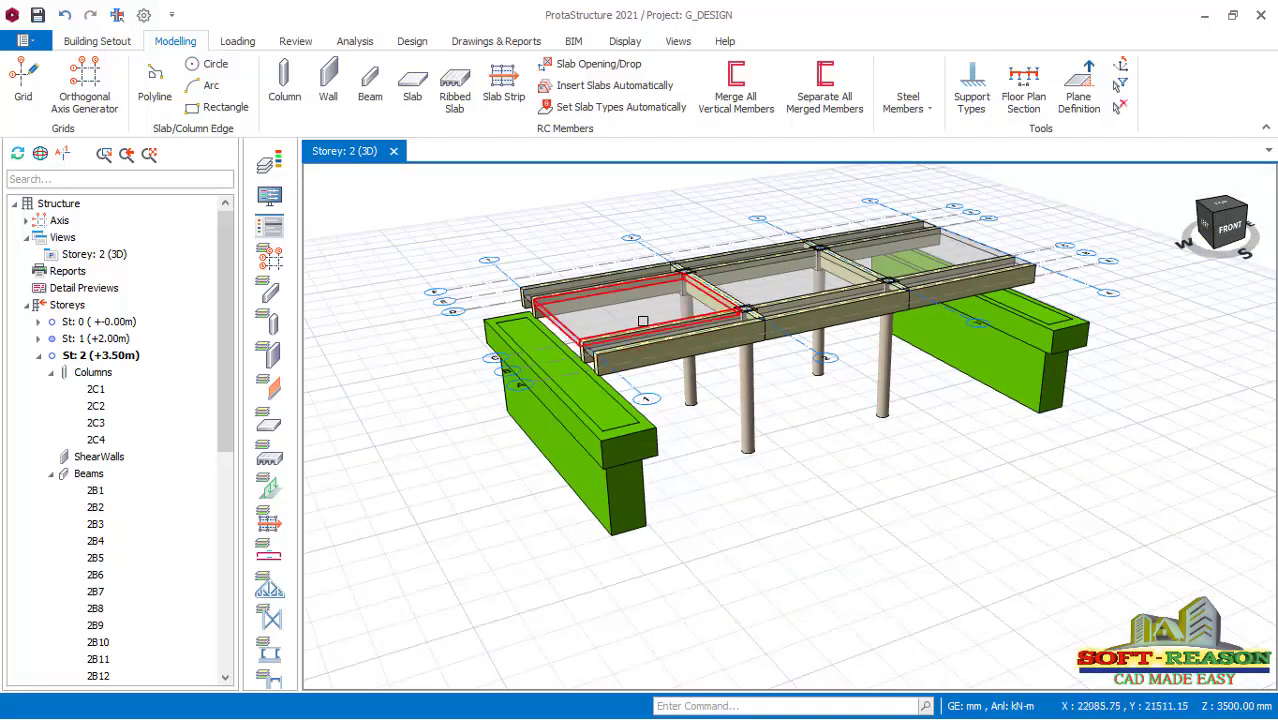
- Examine the deck slabs, beams, columns and end walls of the whole bridge from several angles
scroll(713, 443, up, 2)
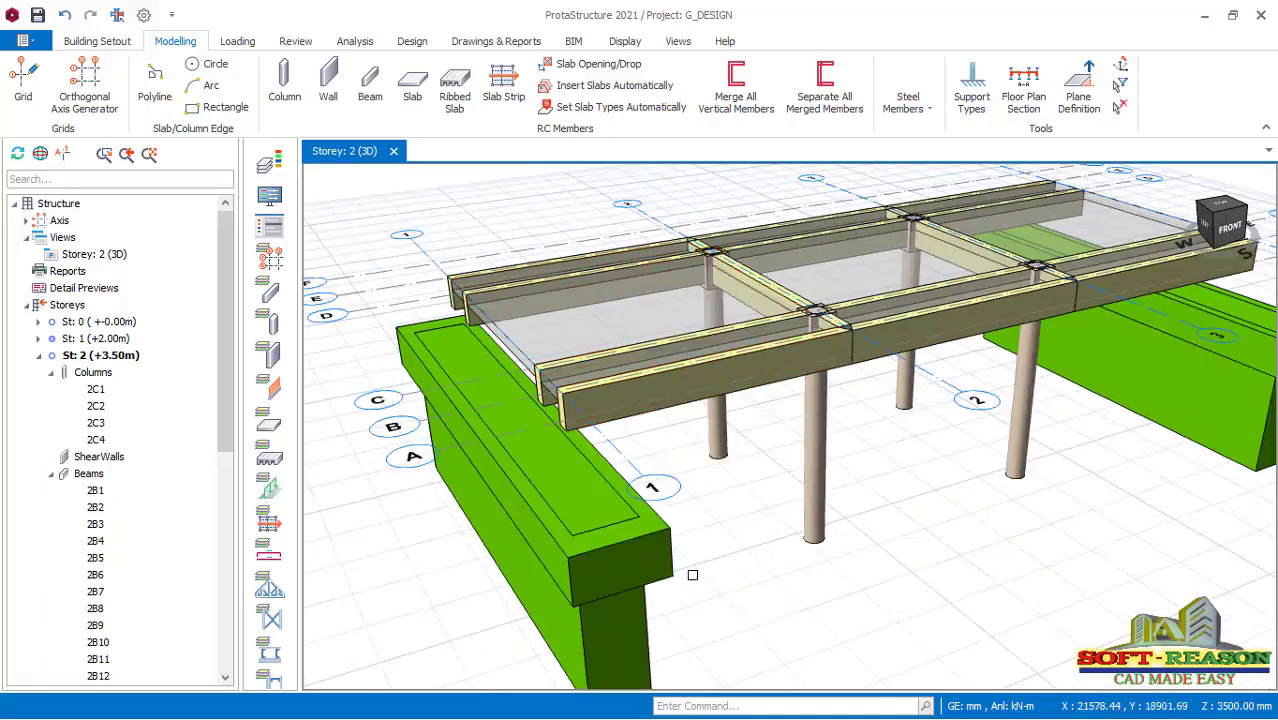
scroll(534, 428, down, 2)
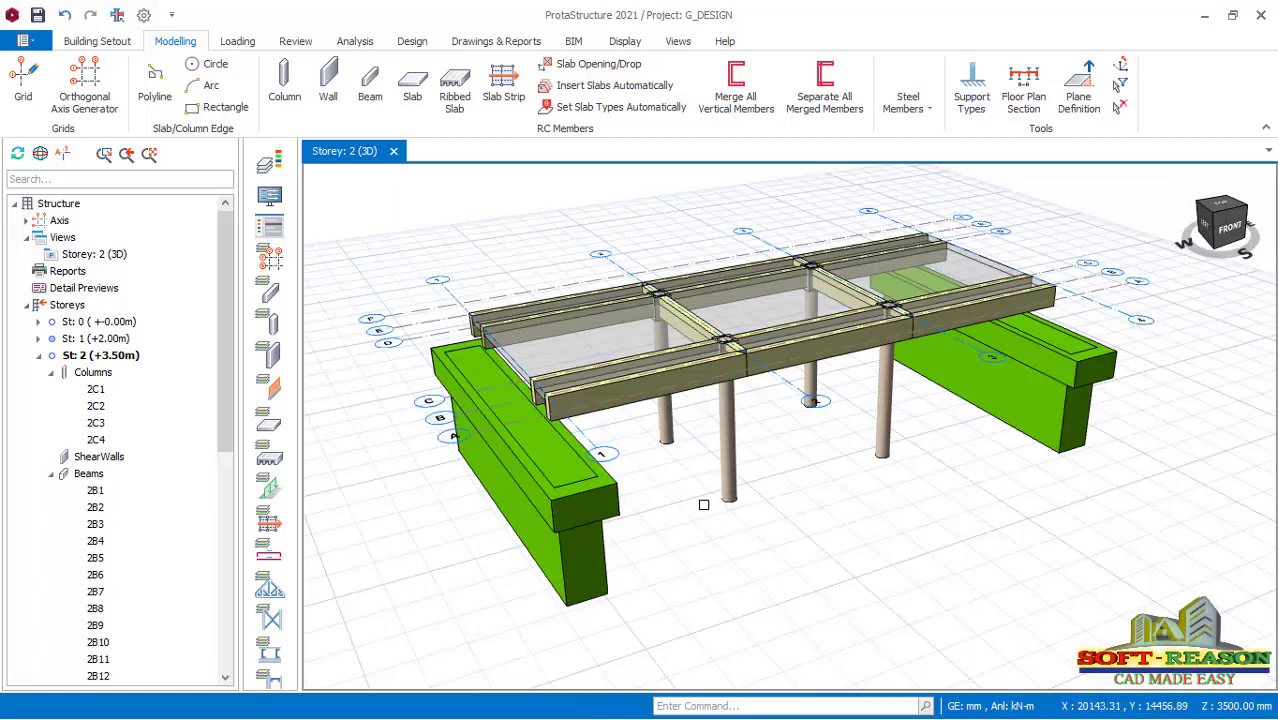
middle_drag(736, 511, 727, 505)
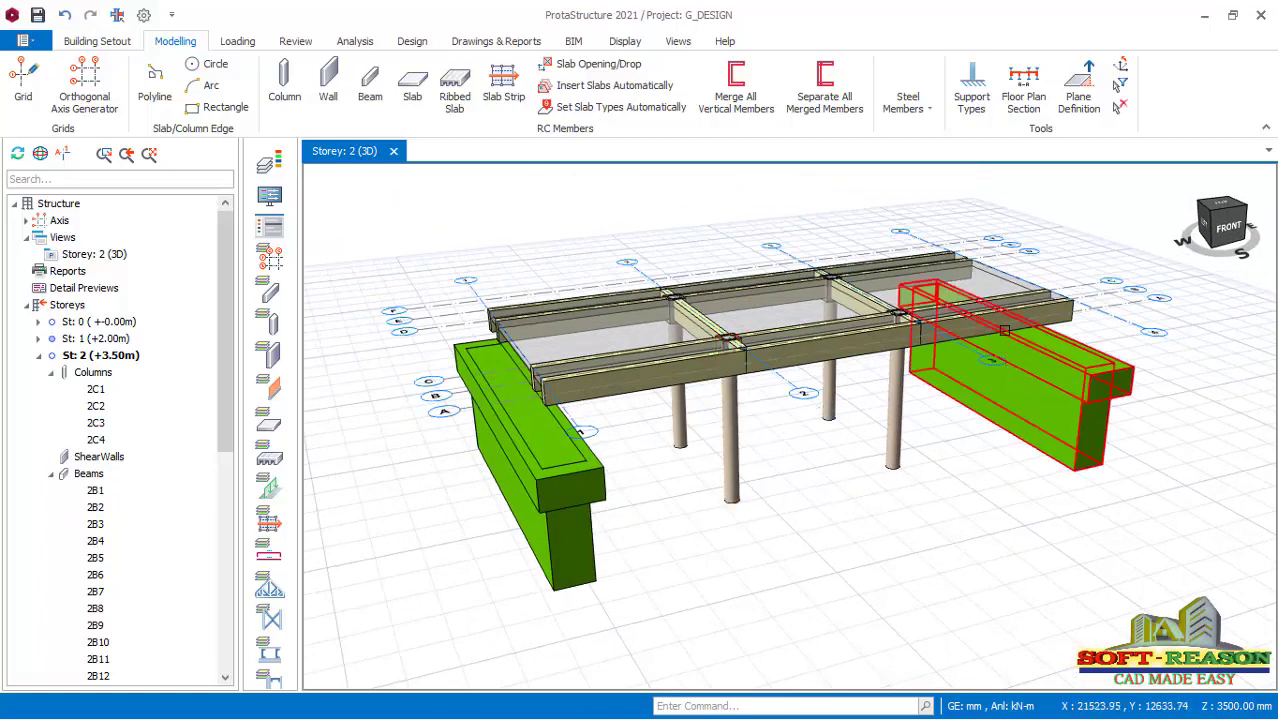
scroll(942, 353, up, 2)
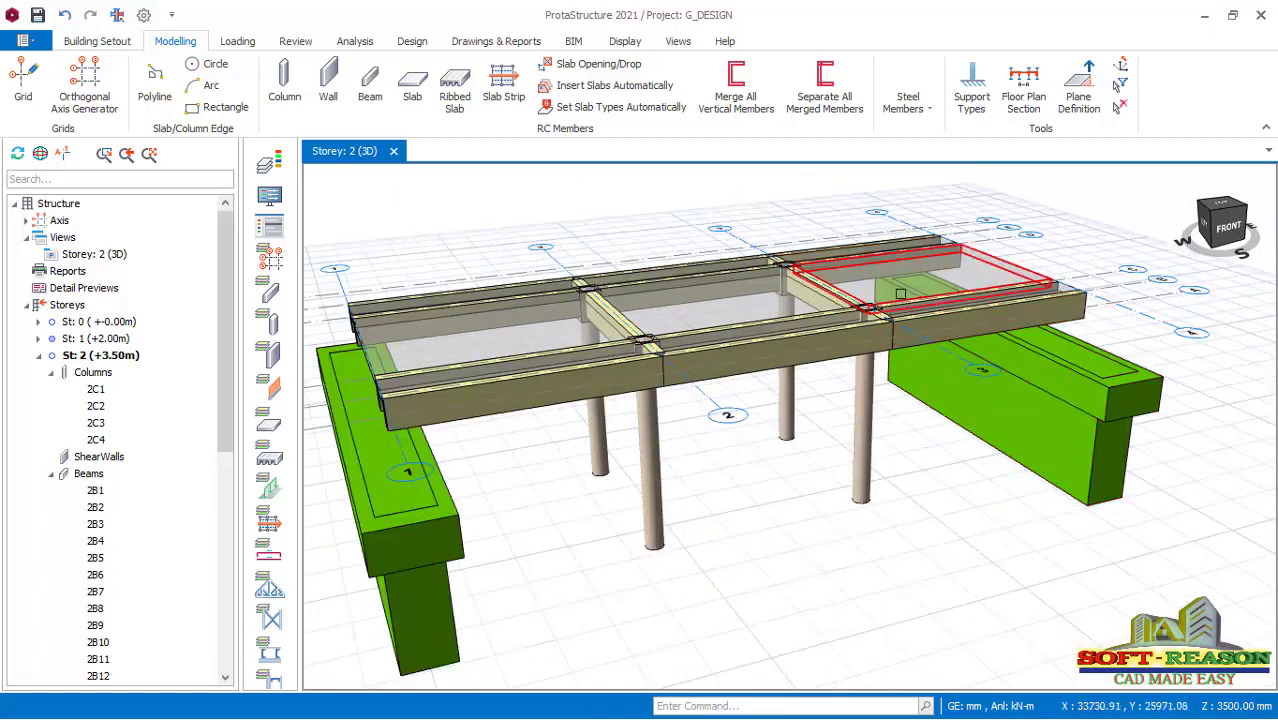
mouse_move(902, 295)
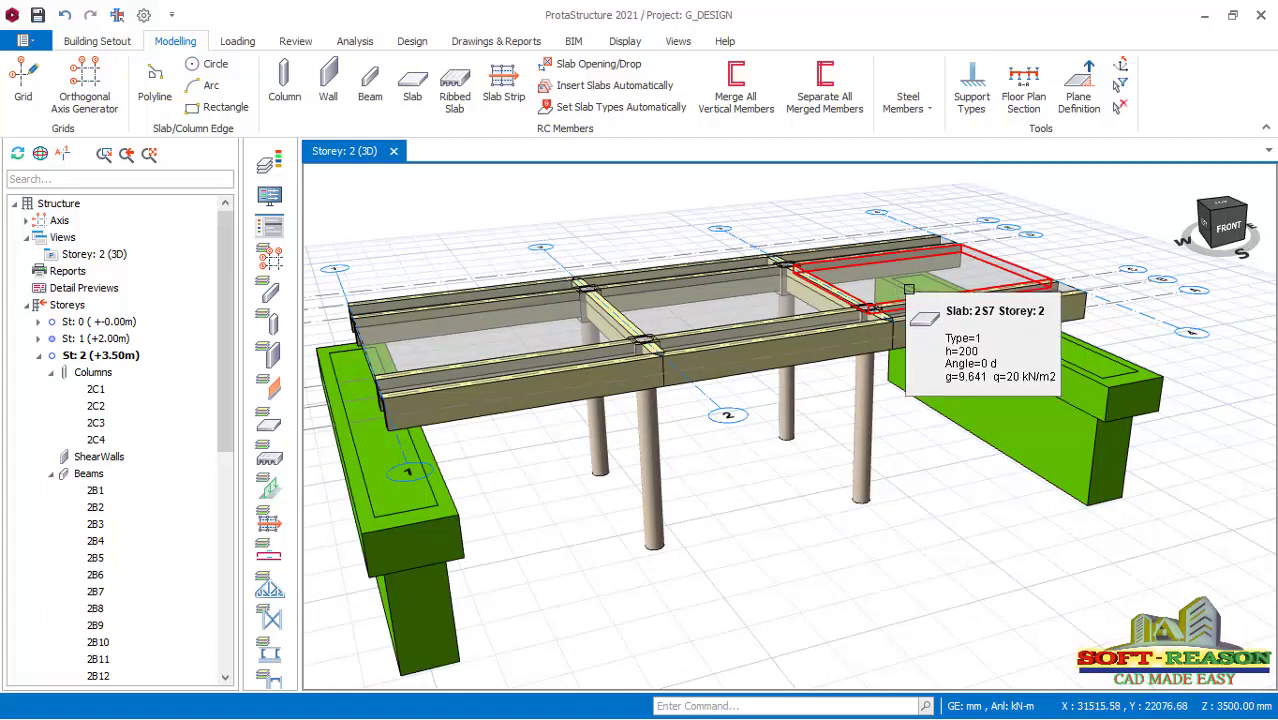
middle_drag(1150, 422, 1118, 419)
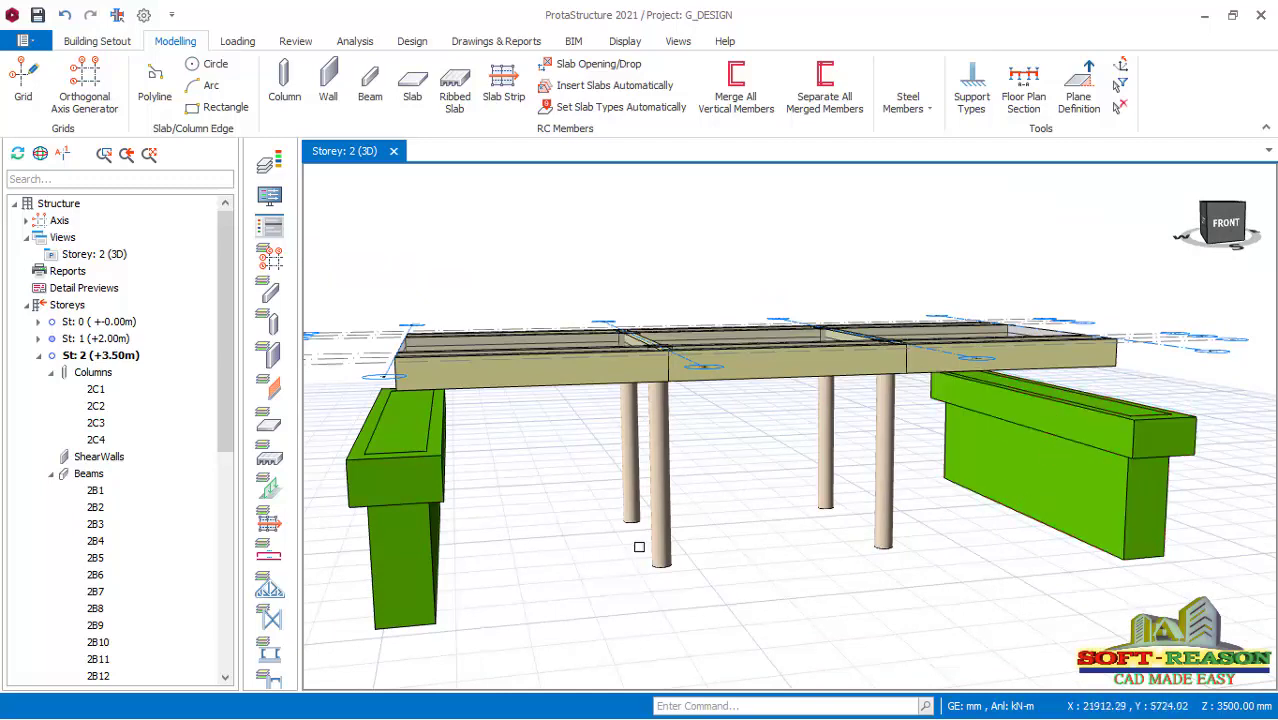
scroll(640, 547, down, 3)
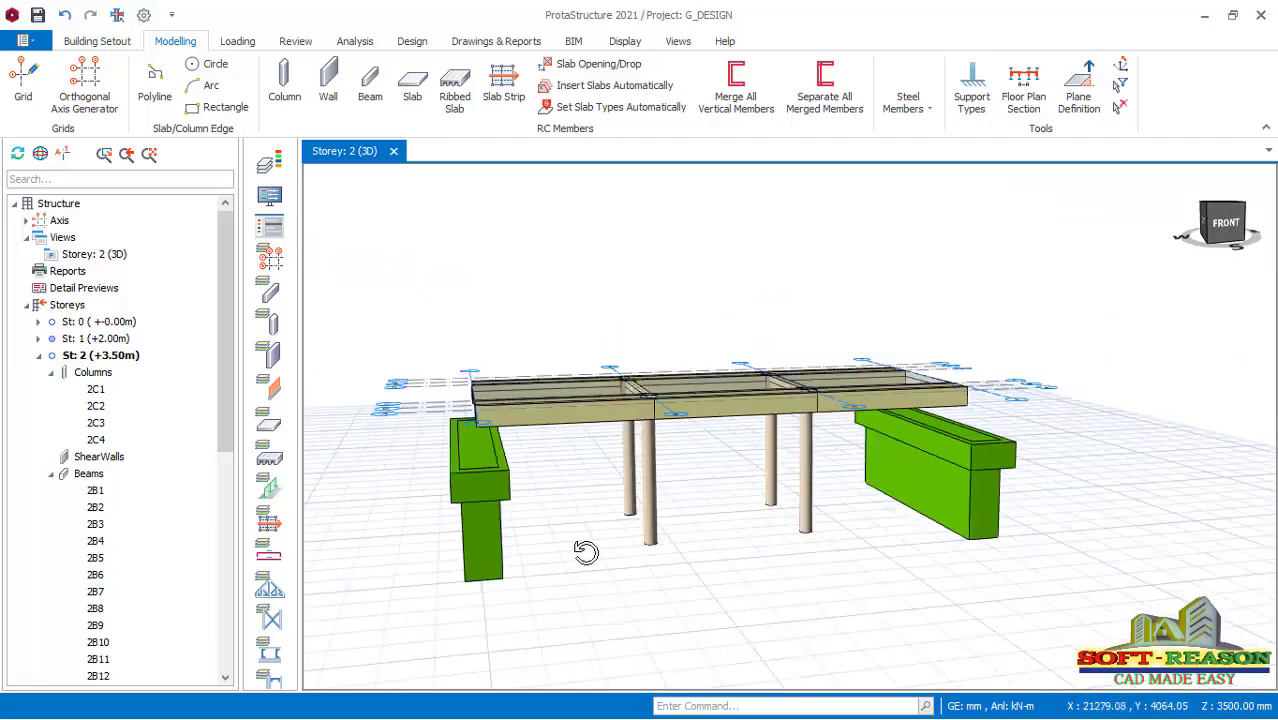
middle_drag(585, 551, 656, 599)
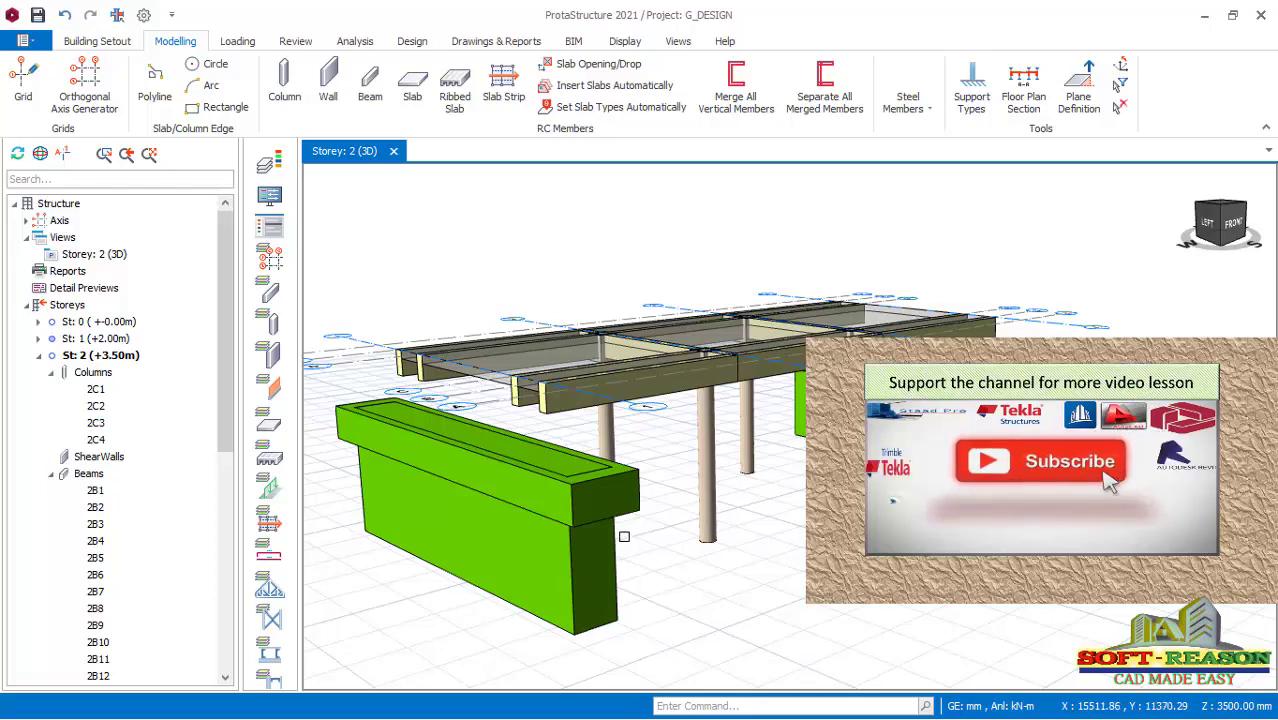
scroll(624, 537, up, 2)
scroll(640, 520, down, 3)
scroll(660, 495, up, 3)
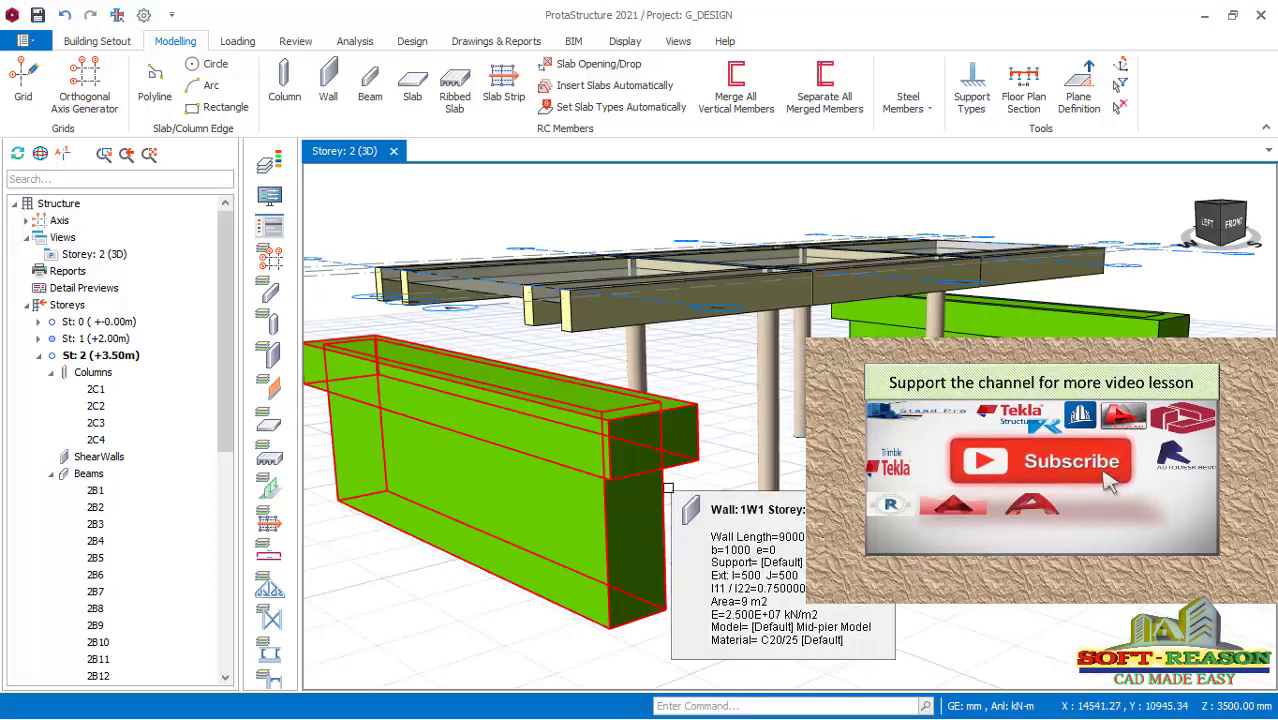